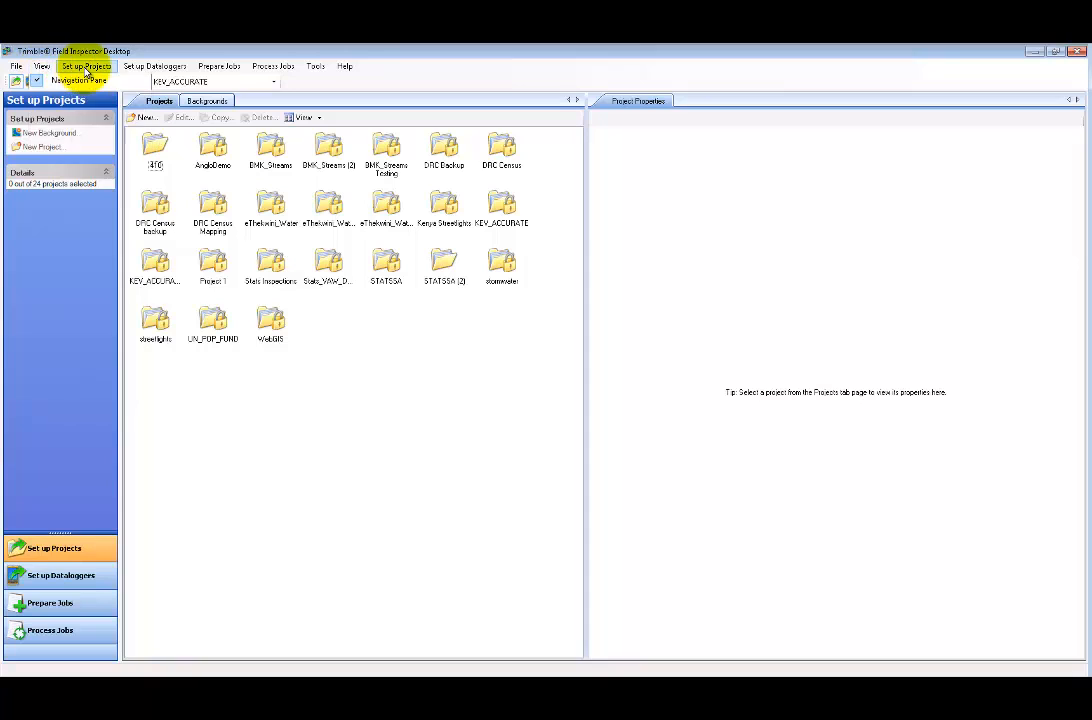
# - Browse the datalogger, job preparation, processing and utility menus, keeping KEV_ACCURATE as the current project
pyautogui.click(86, 68)
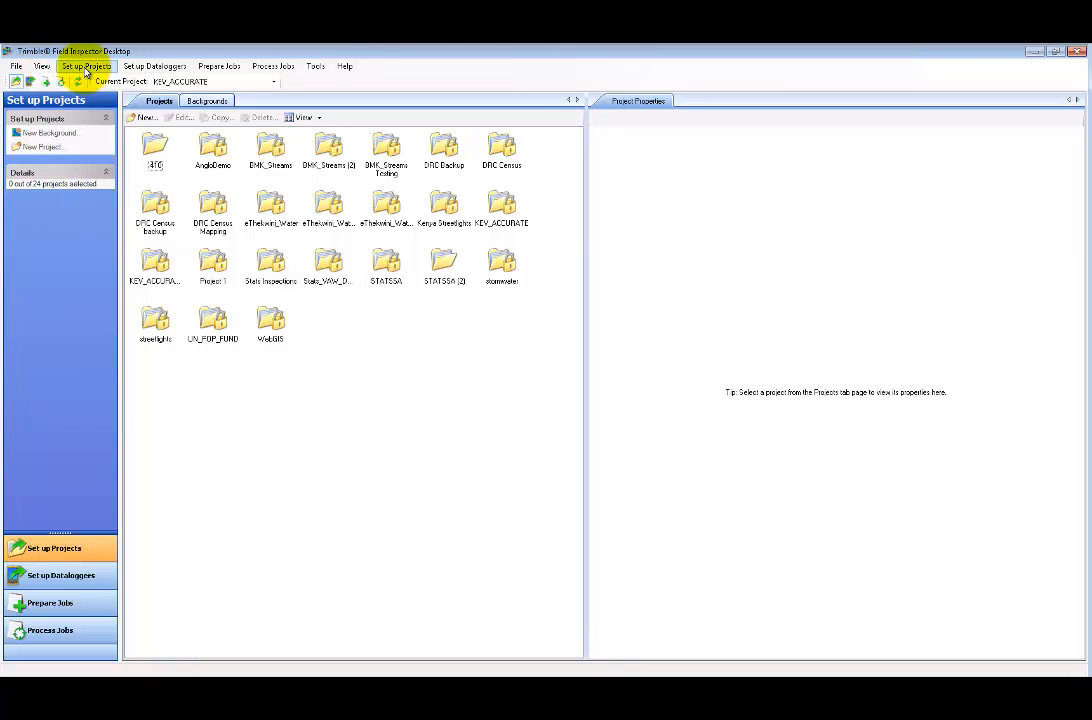
pyautogui.click(175, 67)
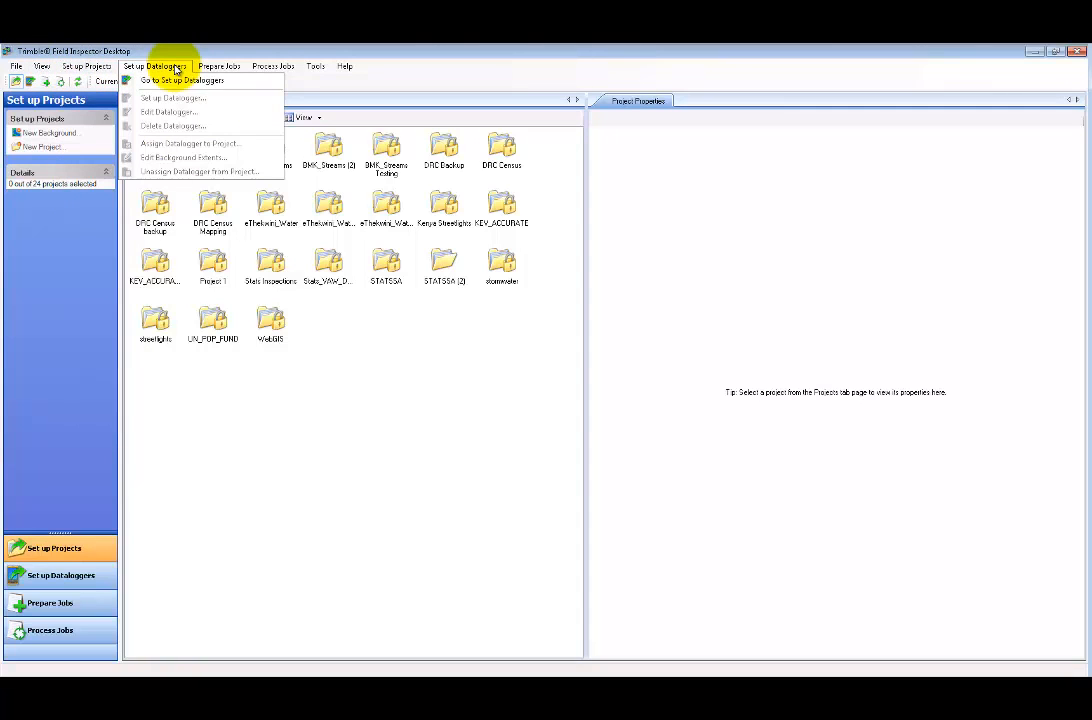
pyautogui.click(175, 67)
pyautogui.click(217, 67)
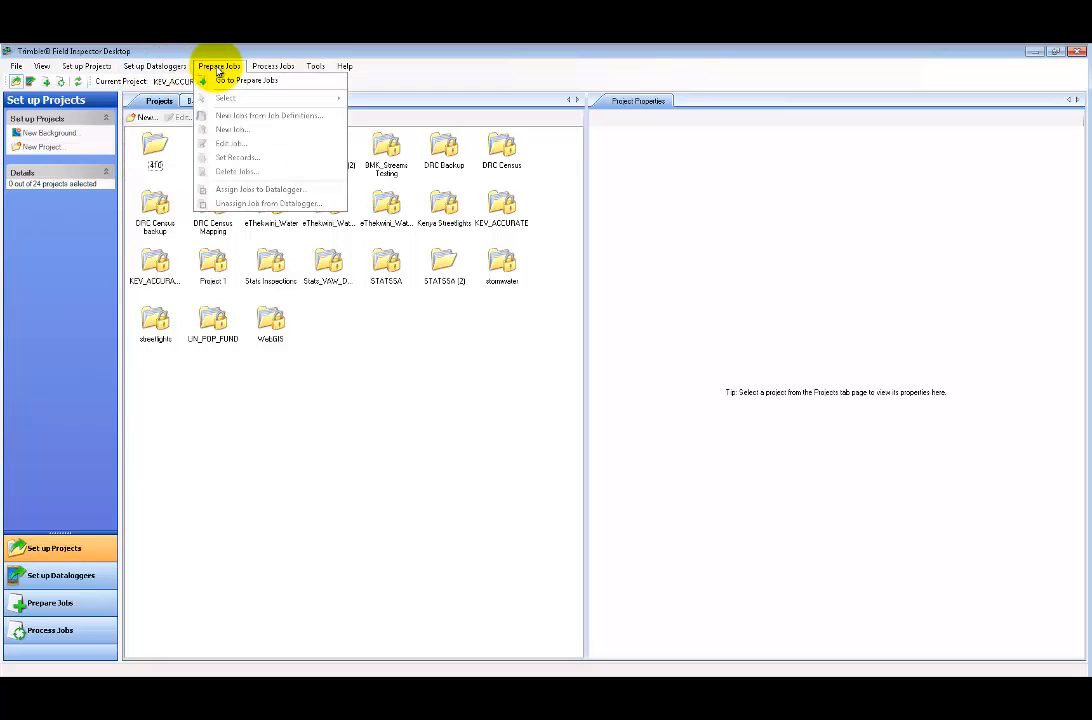
pyautogui.click(218, 68)
pyautogui.click(265, 68)
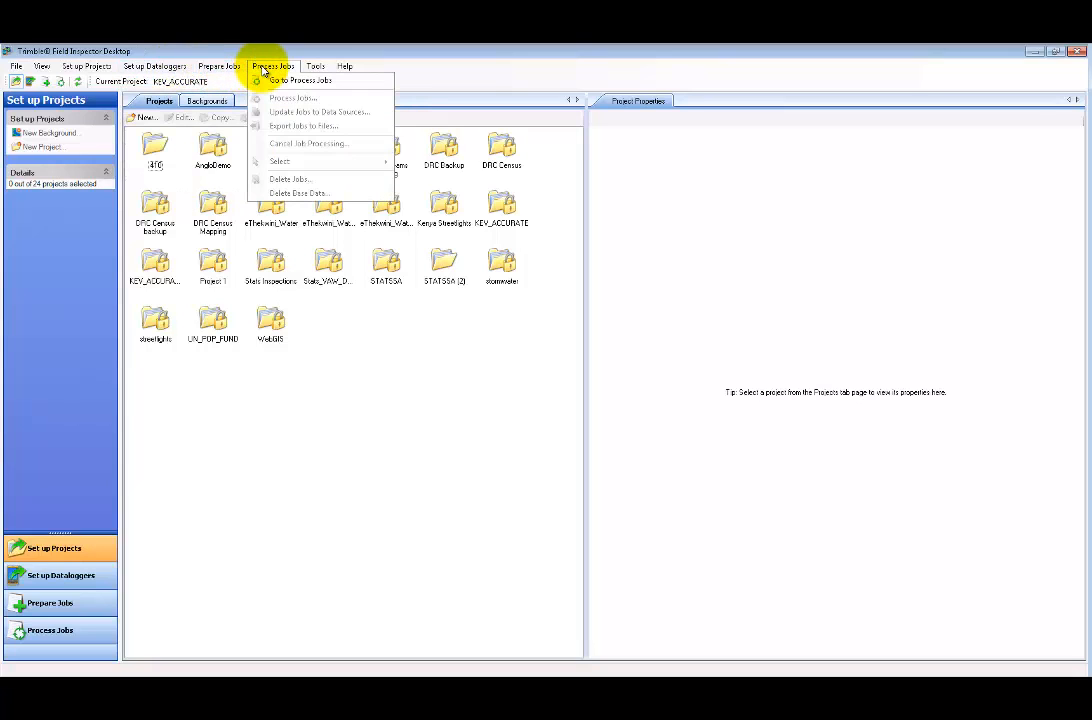
pyautogui.click(315, 68)
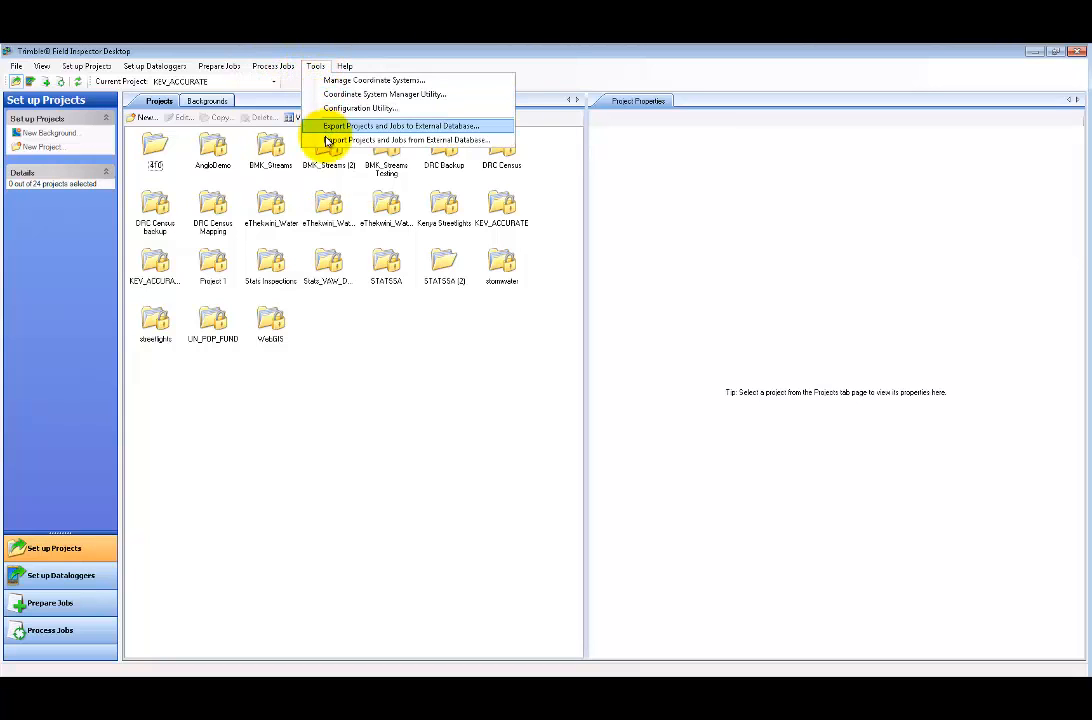
pyautogui.click(320, 67)
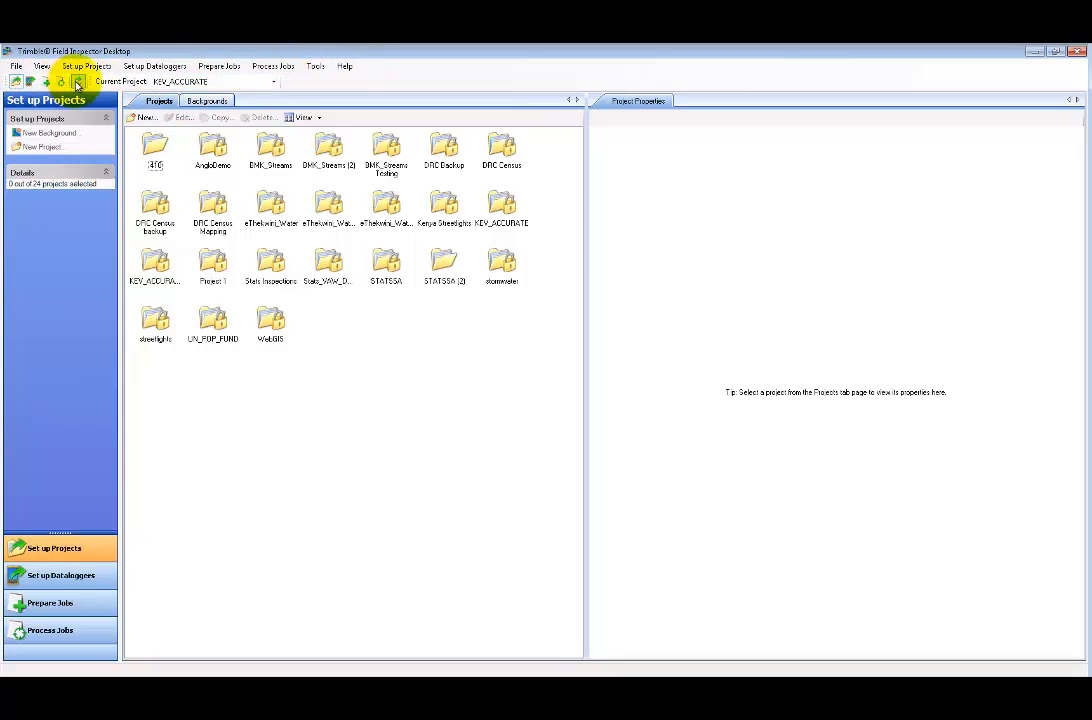
pyautogui.click(231, 84)
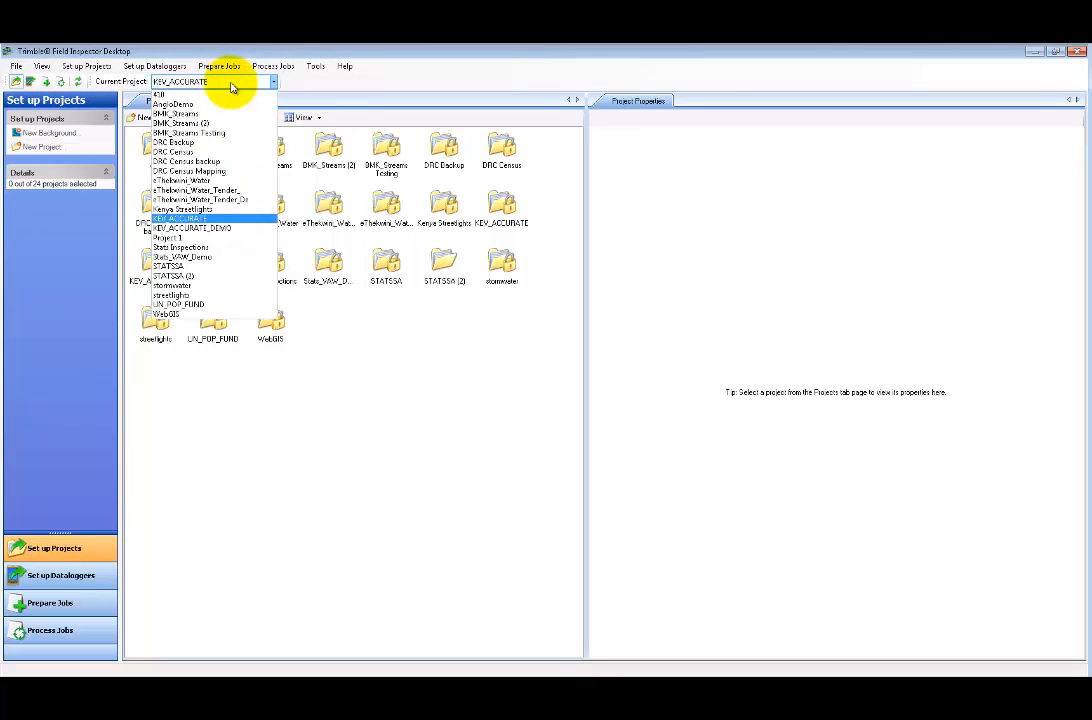
pyautogui.click(228, 82)
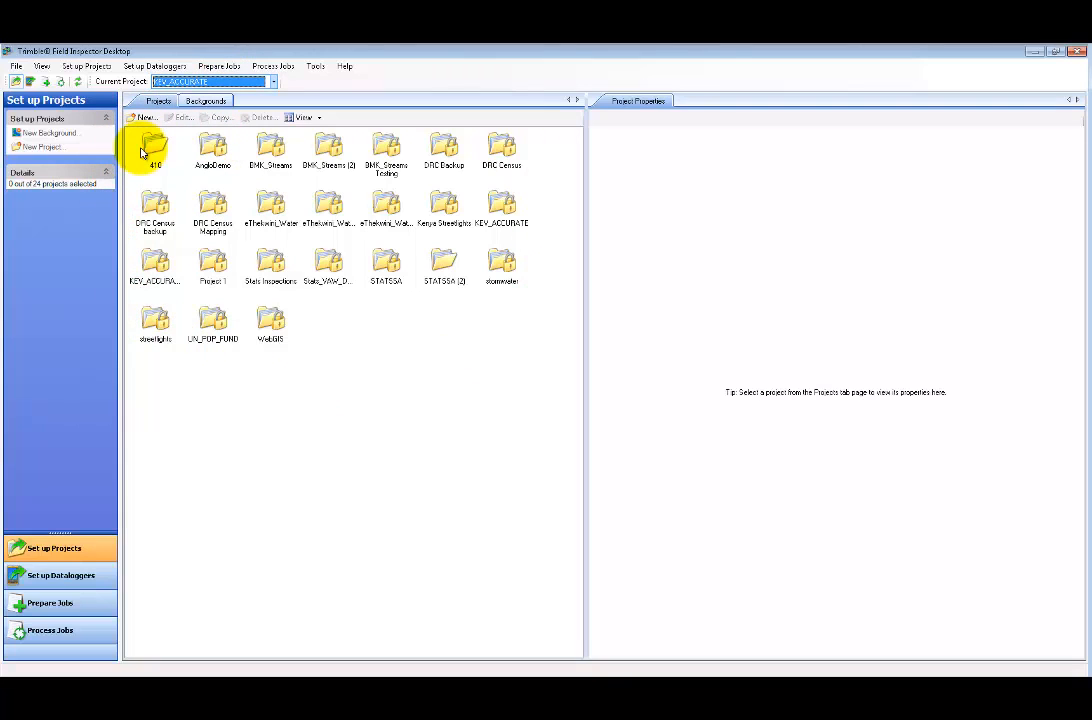
# - View the KEV Juno 04 datalogger details, then move through the job preparation and processing workspaces
pyautogui.click(68, 582)
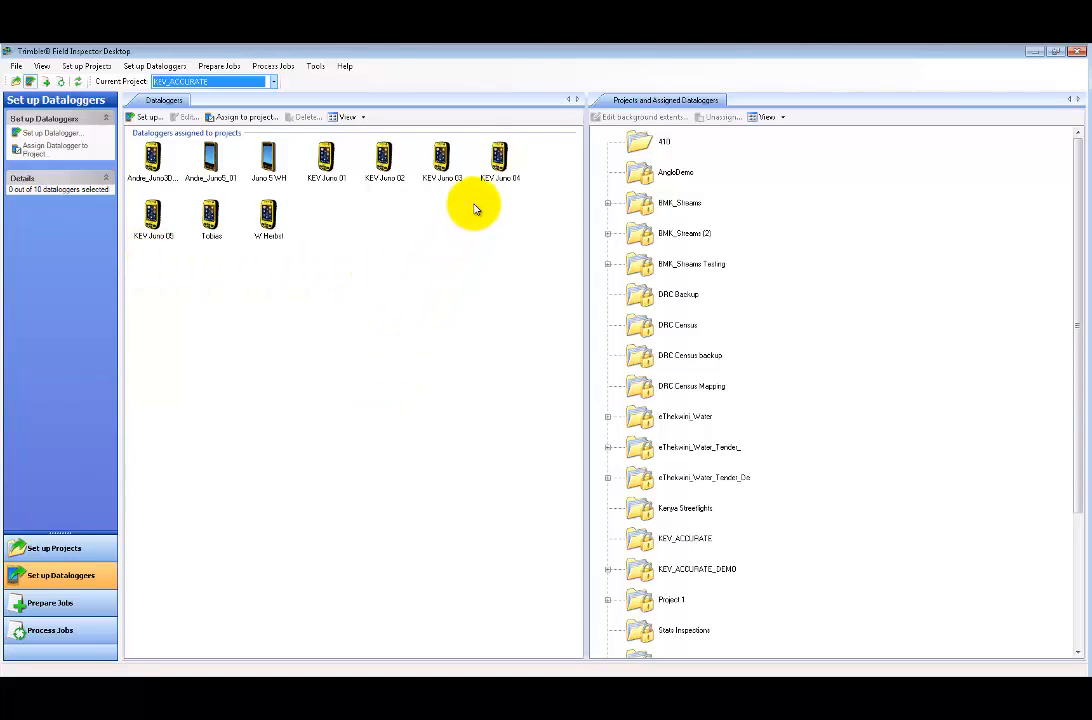
pyautogui.click(500, 158)
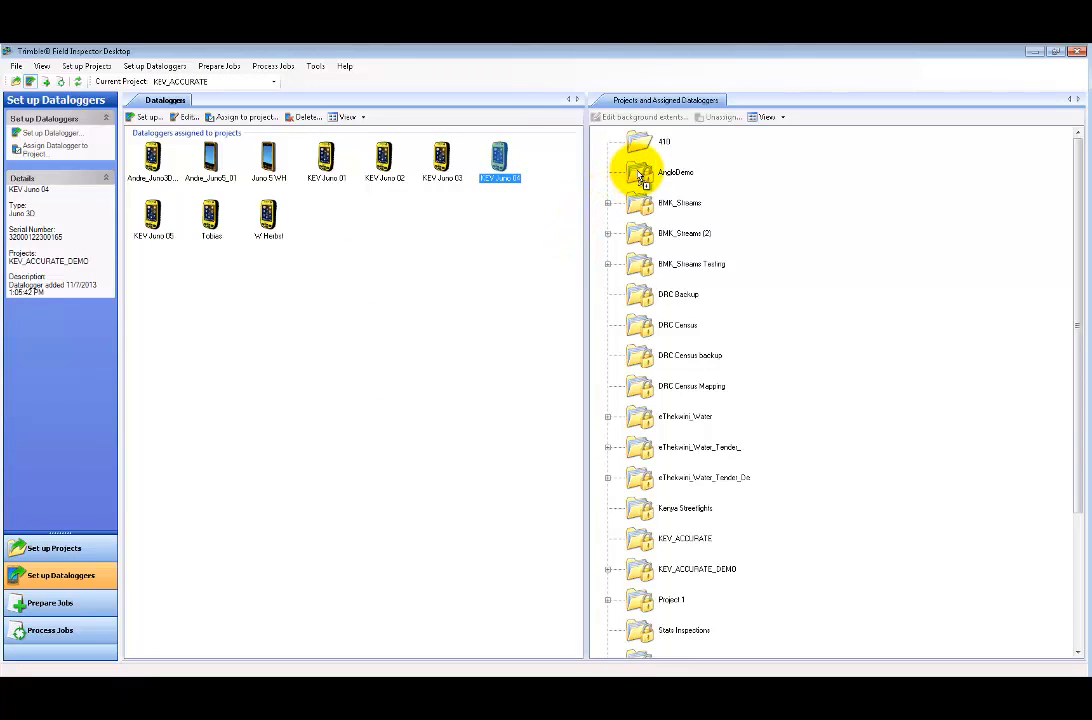
pyautogui.click(50, 604)
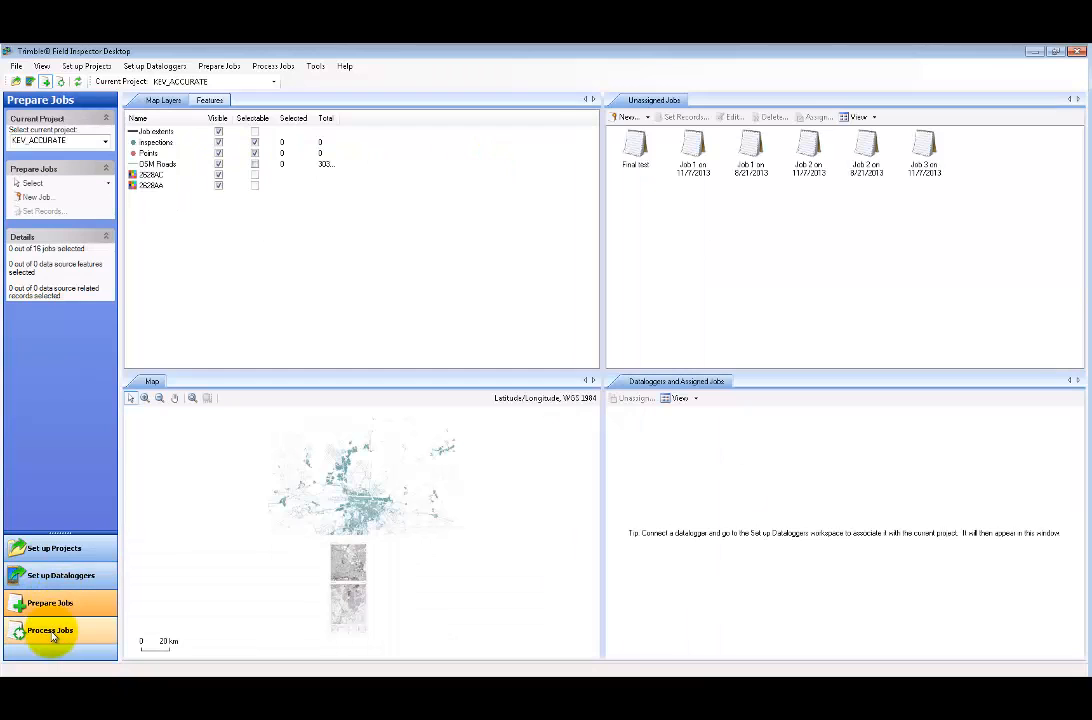
pyautogui.click(50, 631)
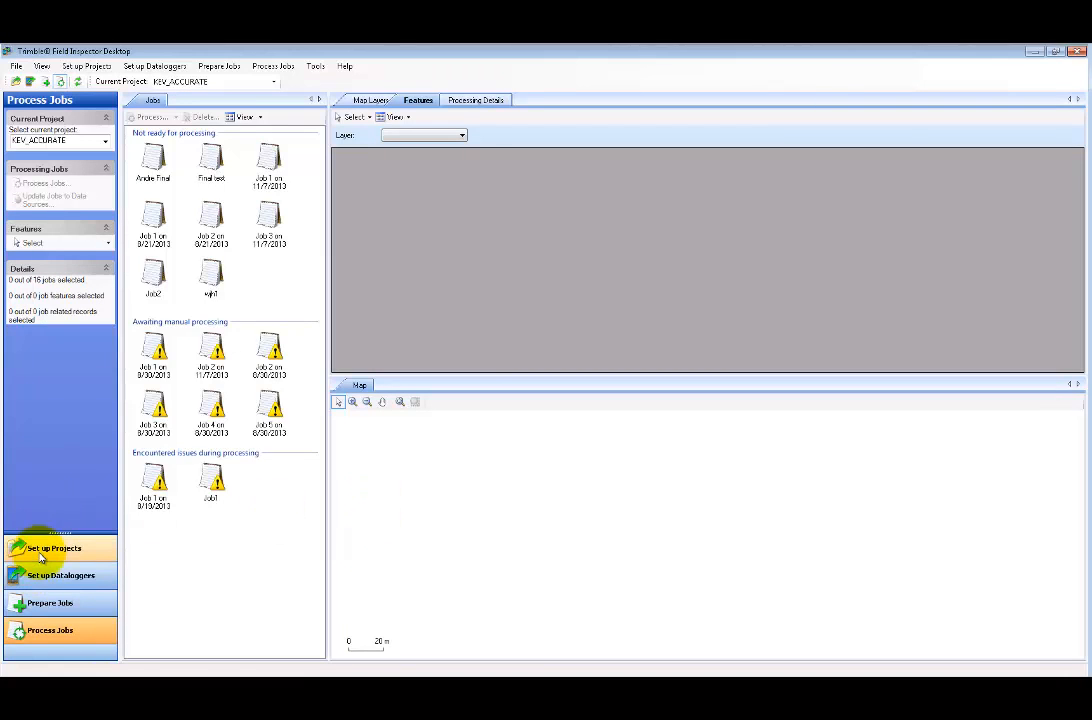
# - Create project 'Tutorial 01' with a description noting it is for training purposes
pyautogui.click(74, 552)
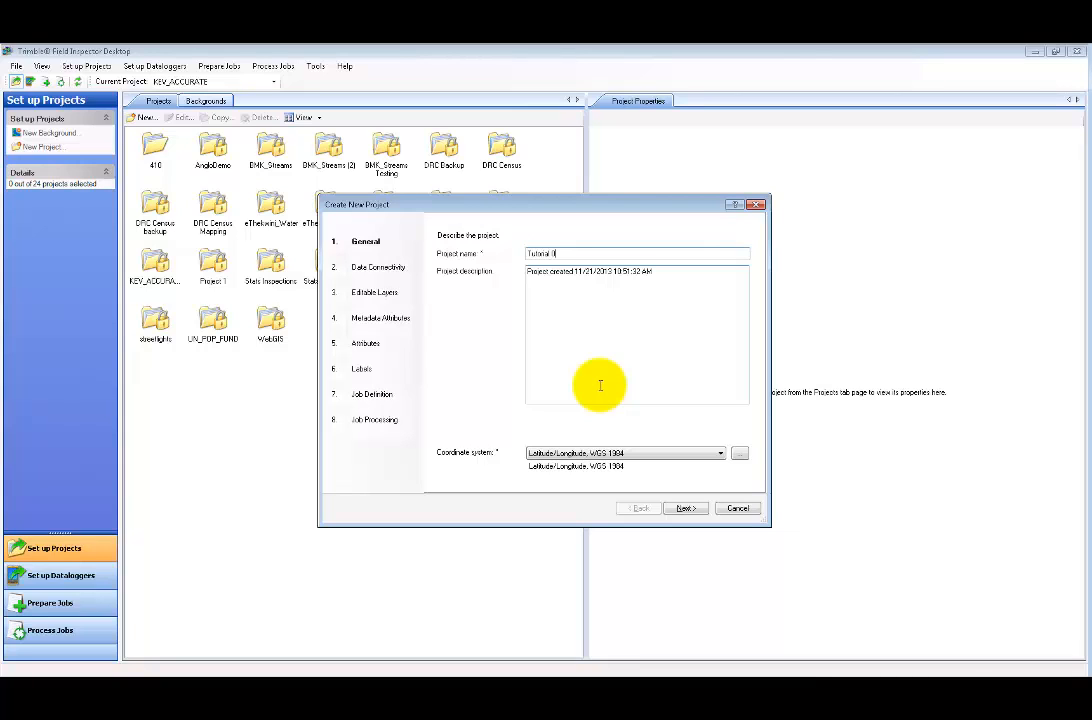
pyautogui.click(670, 270)
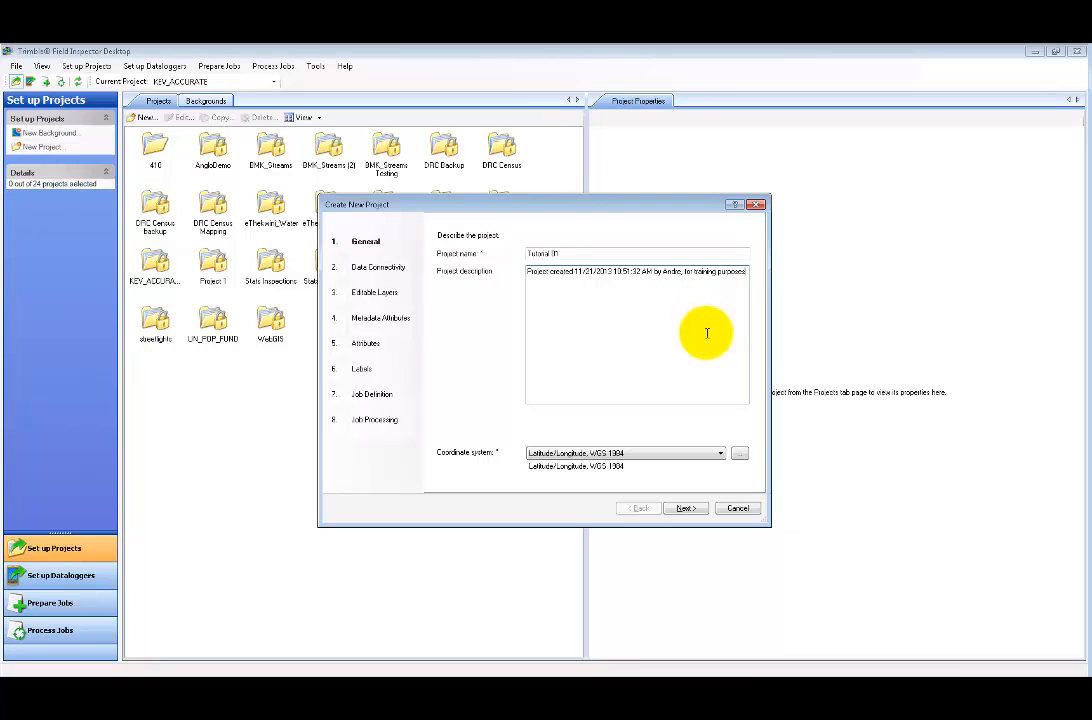
pyautogui.click(672, 454)
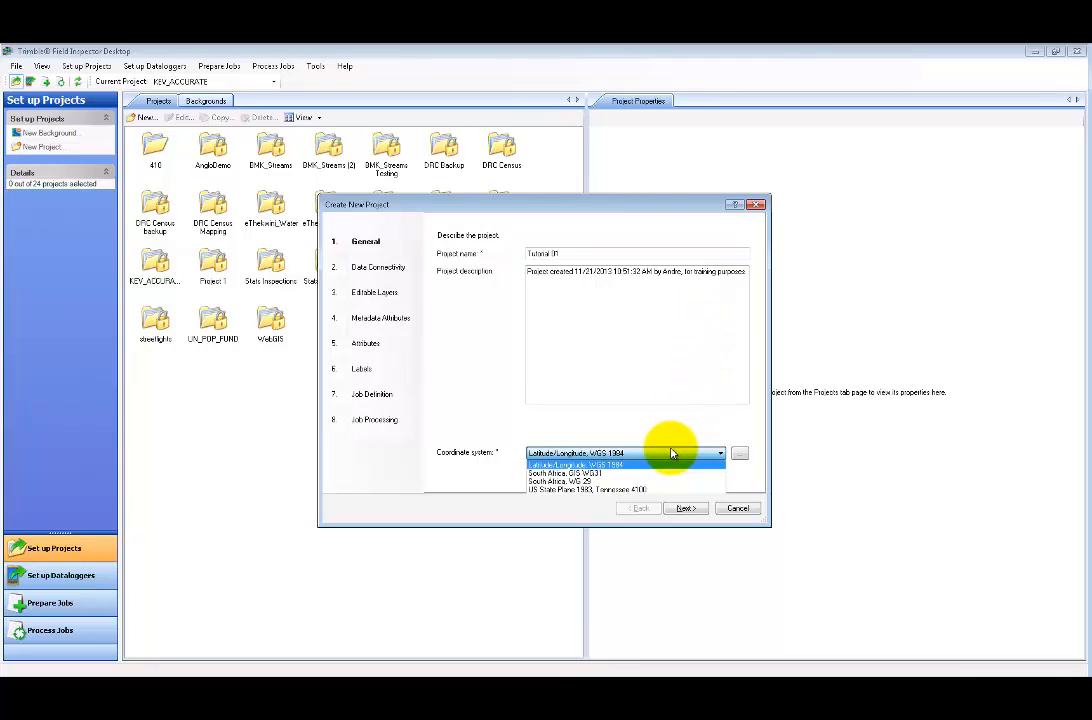
pyautogui.click(672, 454)
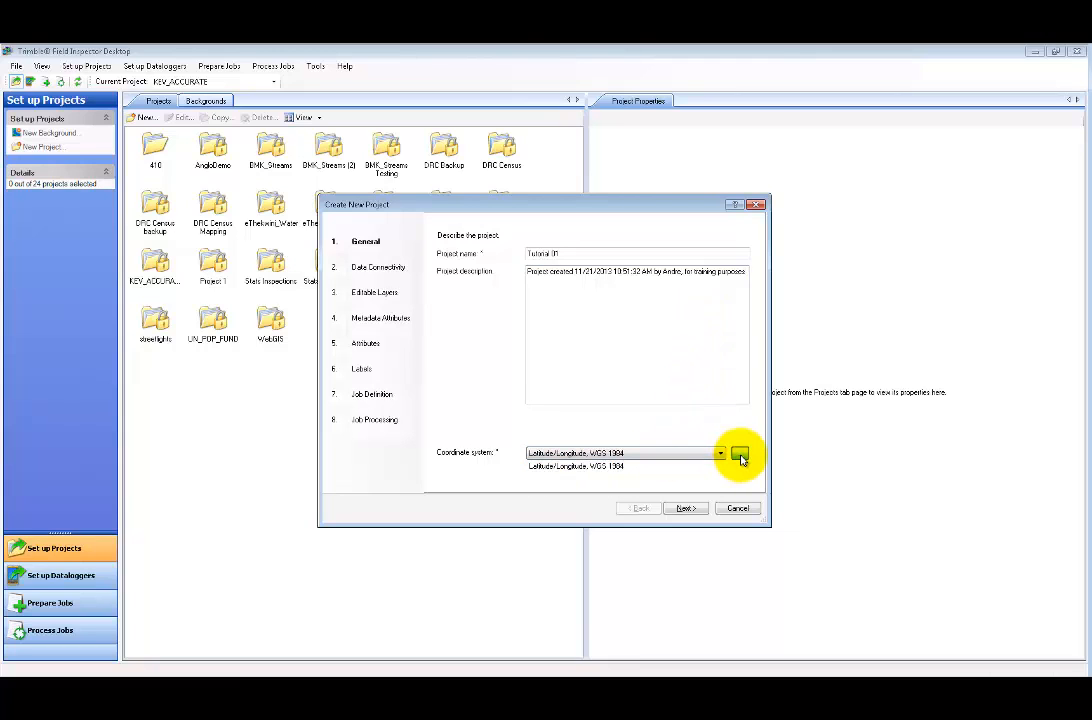
pyautogui.click(739, 455)
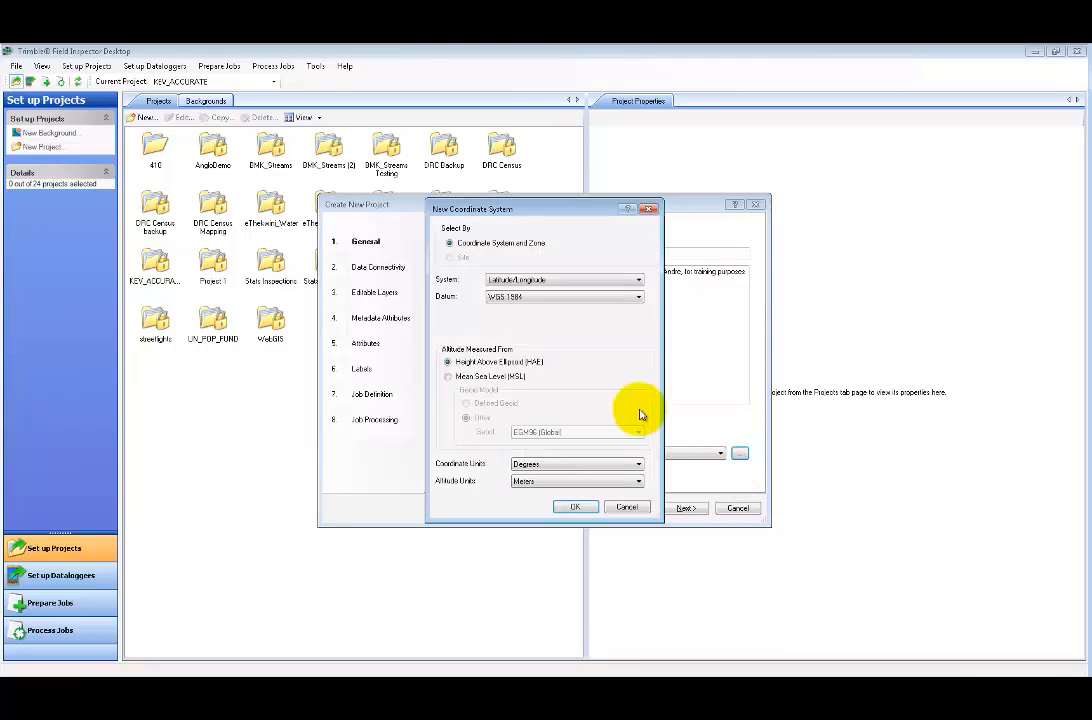
pyautogui.click(556, 281)
pyautogui.scroll(-20, 561, 420)
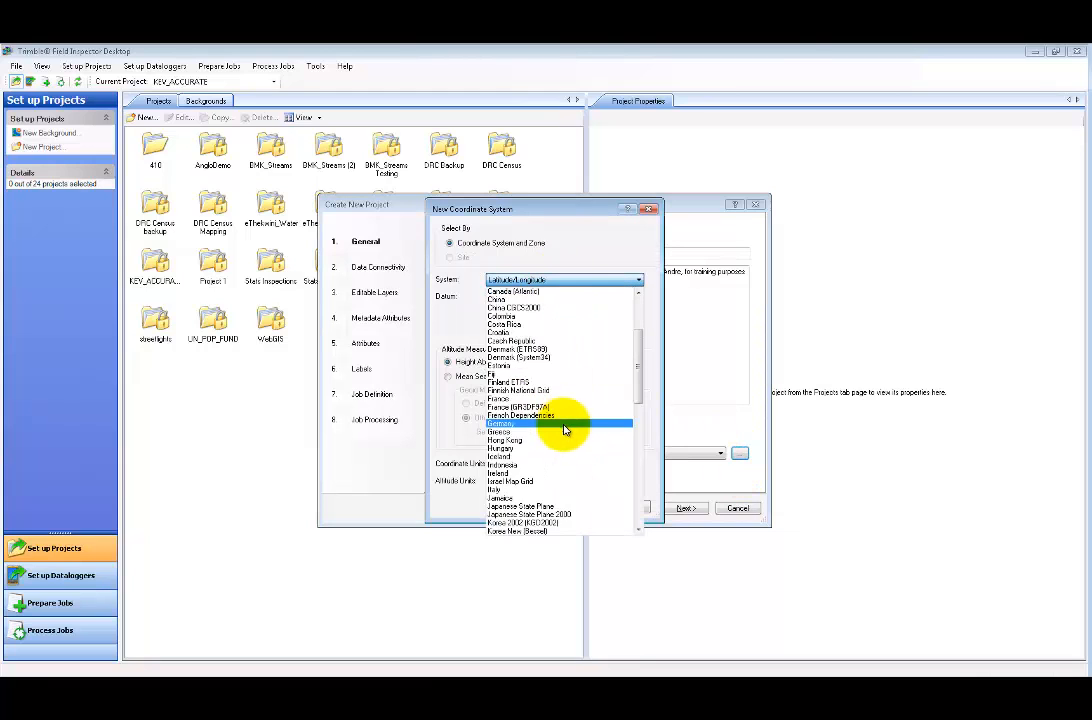
pyautogui.scroll(-1, 565, 430)
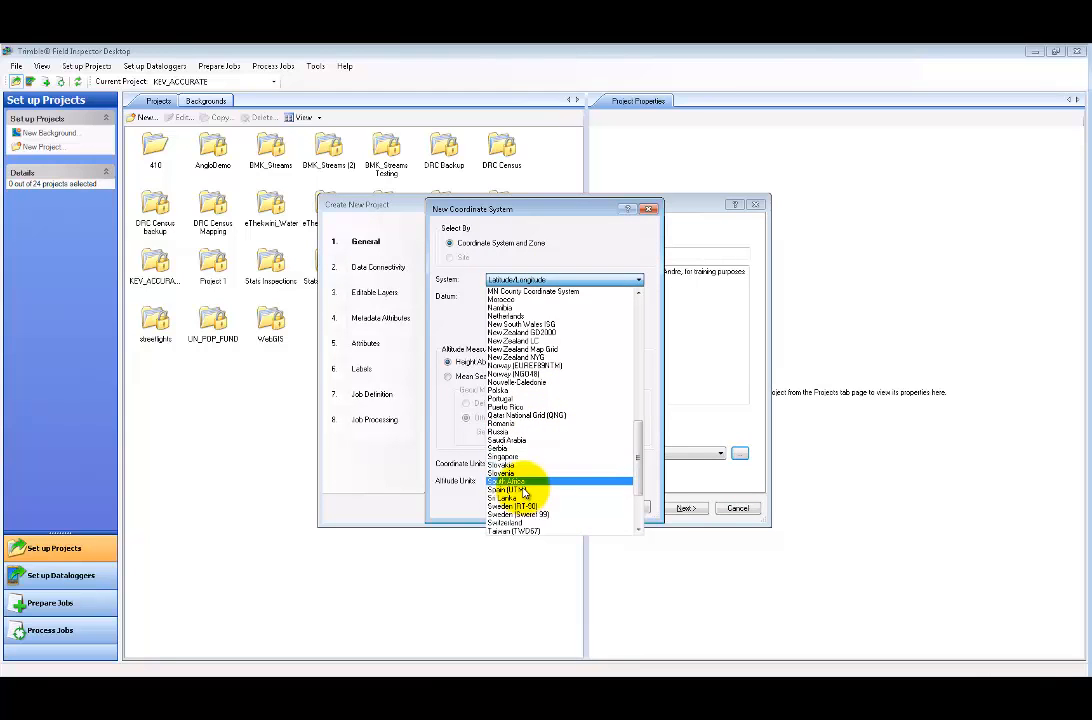
pyautogui.click(525, 480)
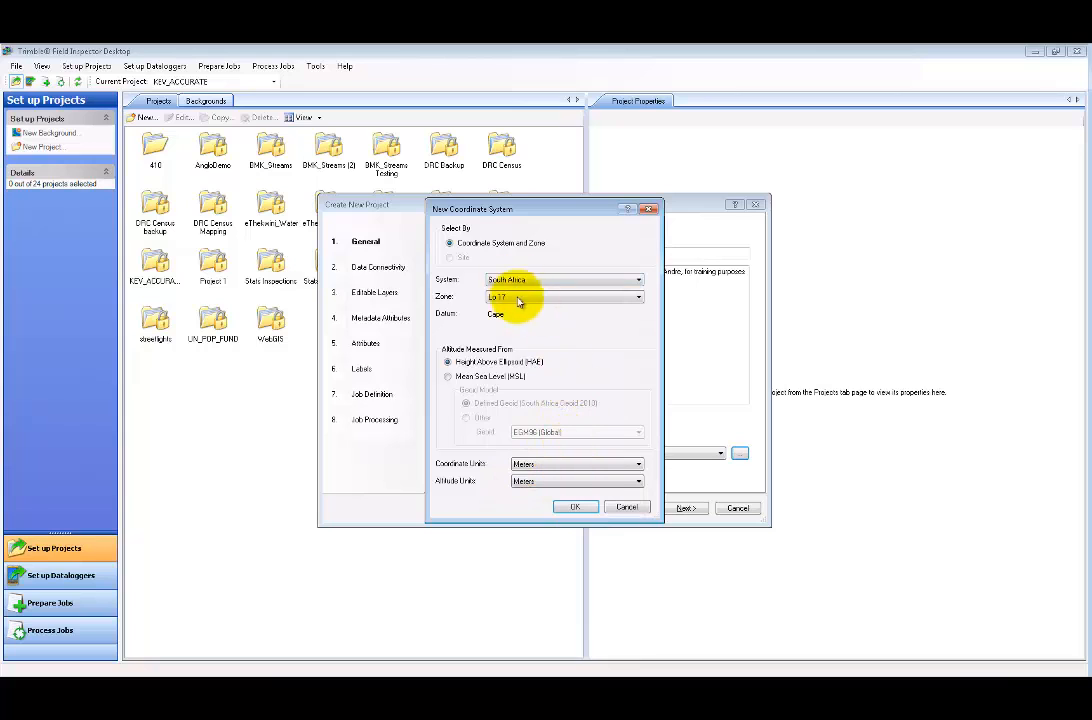
pyautogui.click(519, 307)
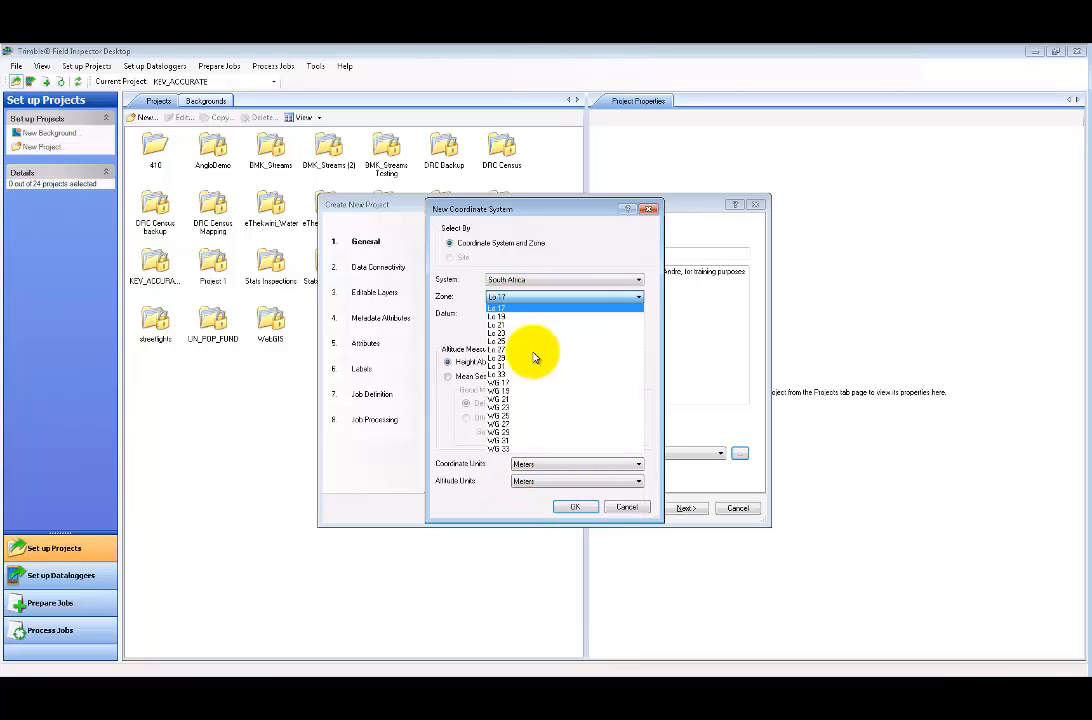
pyautogui.click(630, 507)
pyautogui.click(625, 507)
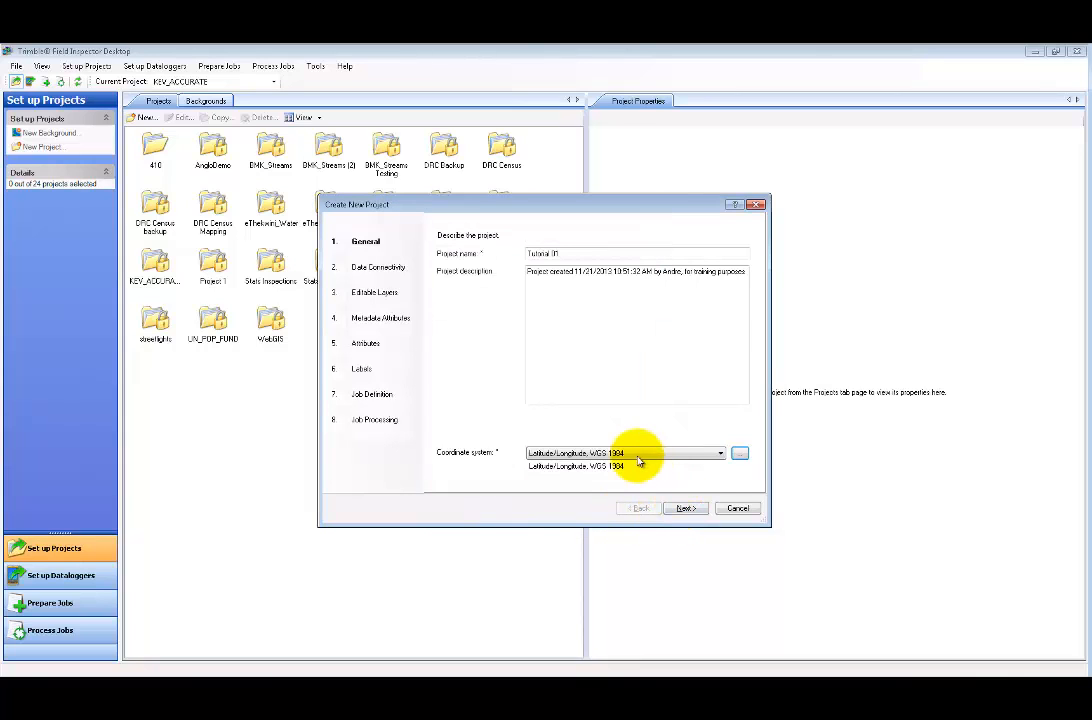
# - Advance past General and Data Connectivity to Editable Layers, keeping ODBC, and begin adding an ODBC layer
pyautogui.click(685, 508)
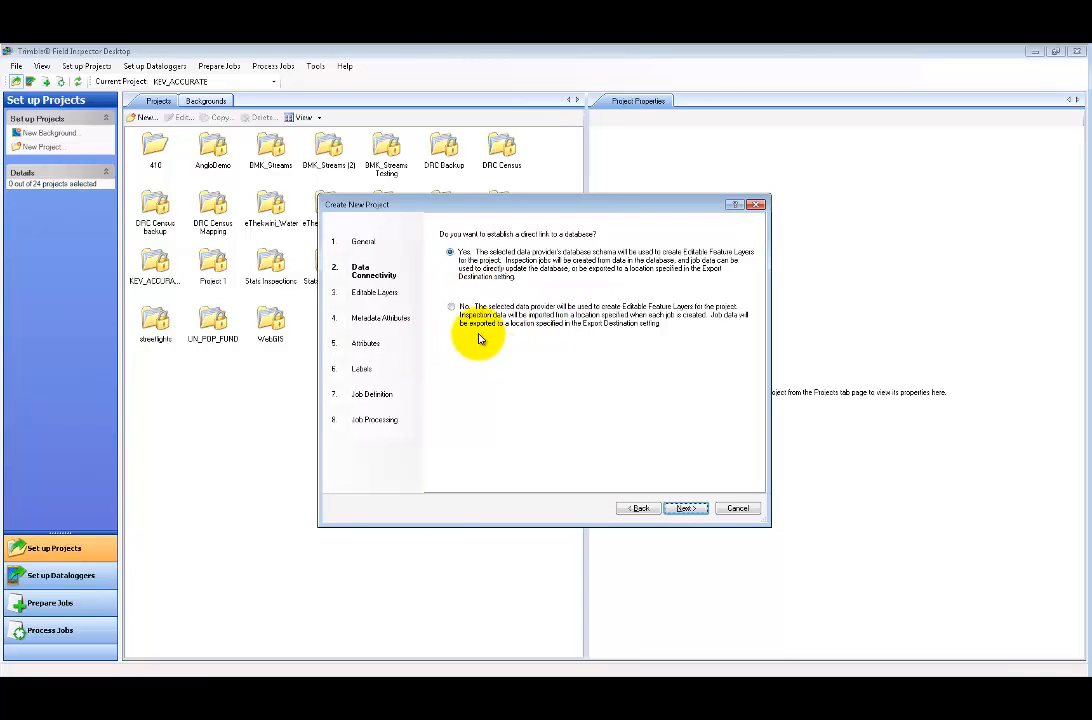
pyautogui.click(685, 508)
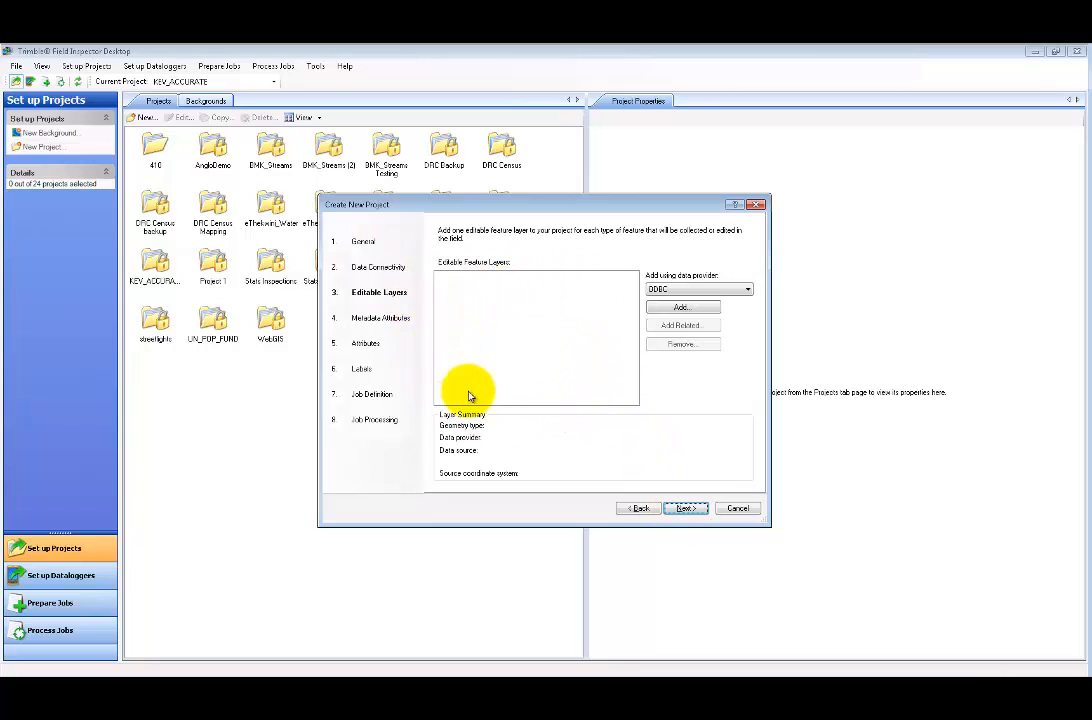
pyautogui.click(697, 291)
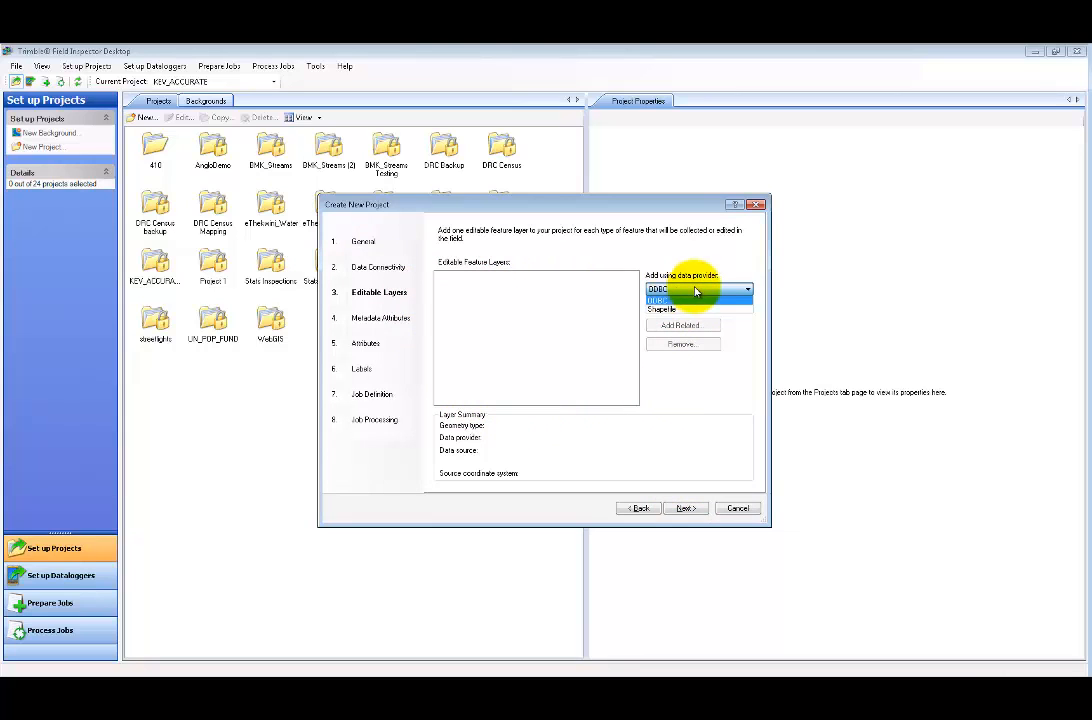
pyautogui.click(697, 292)
pyautogui.click(700, 308)
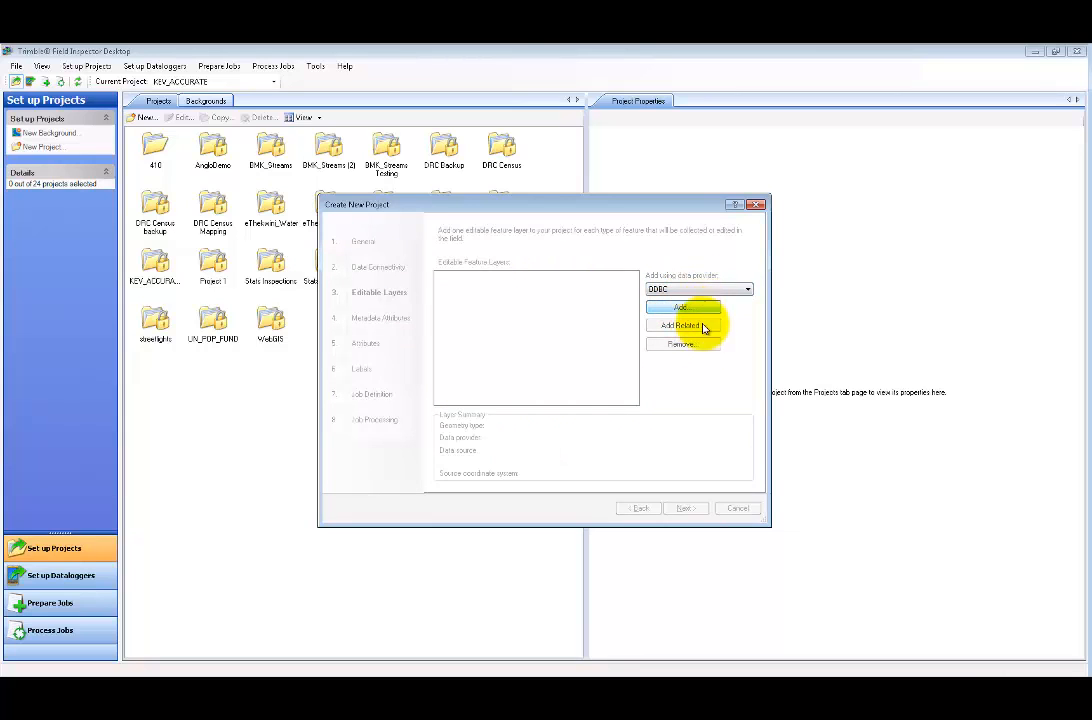
pyautogui.click(573, 302)
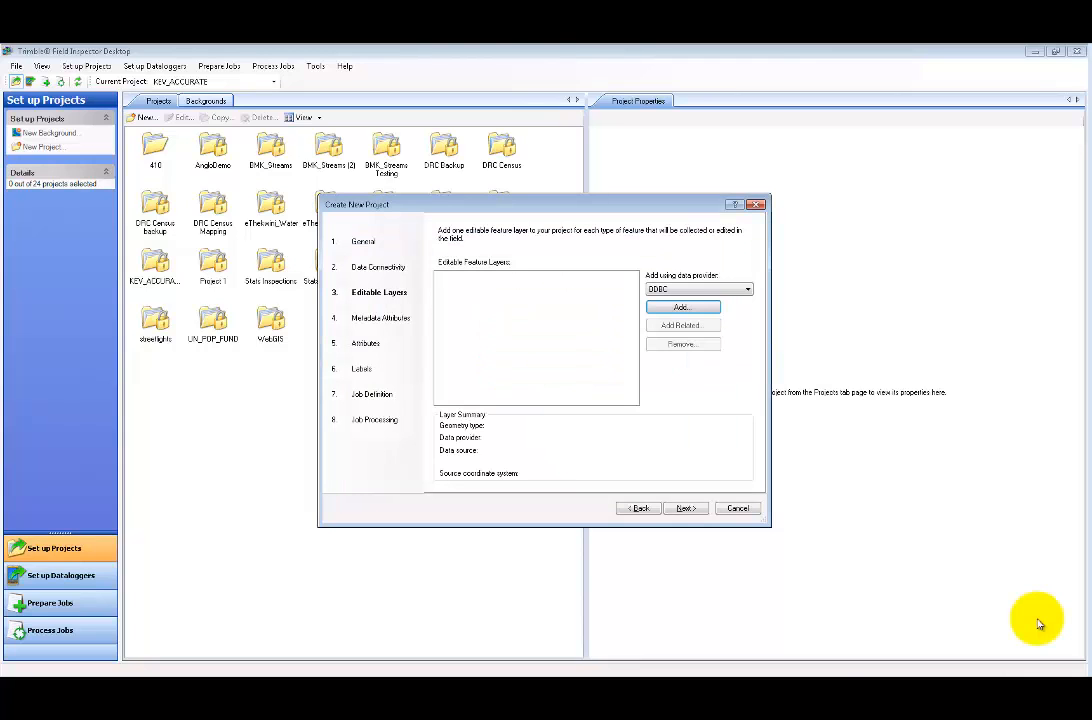
# - Start adding an ODBC editable layer and look through the data source list, picking Ethekwini
pyautogui.click(684, 308)
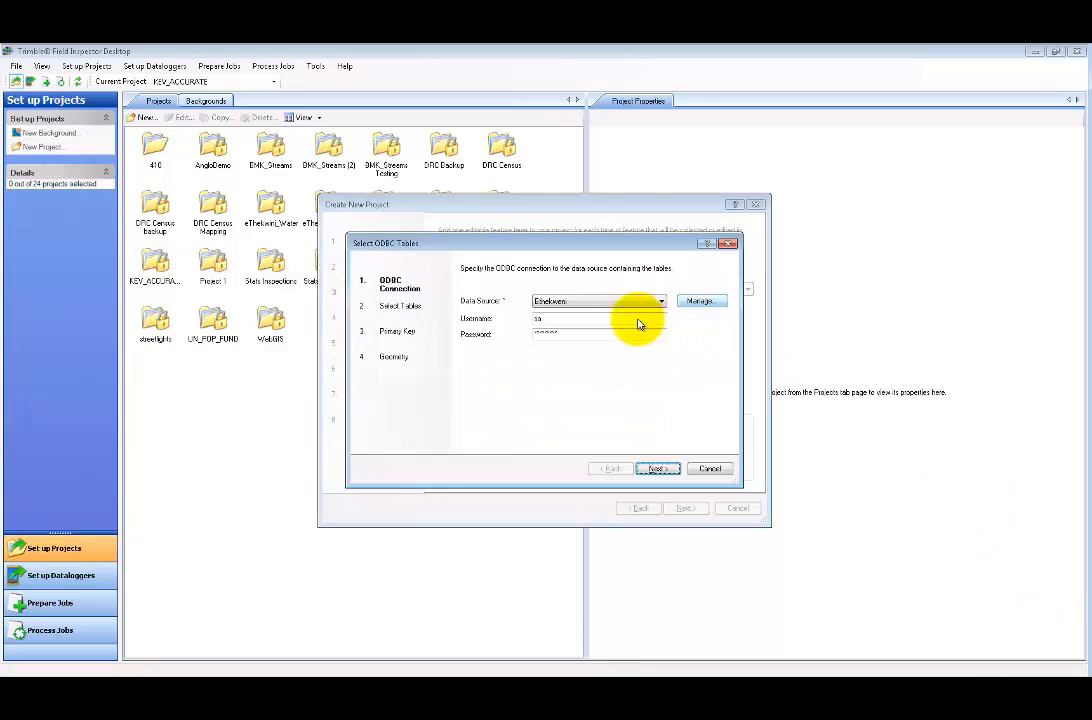
pyautogui.click(566, 302)
pyautogui.click(568, 303)
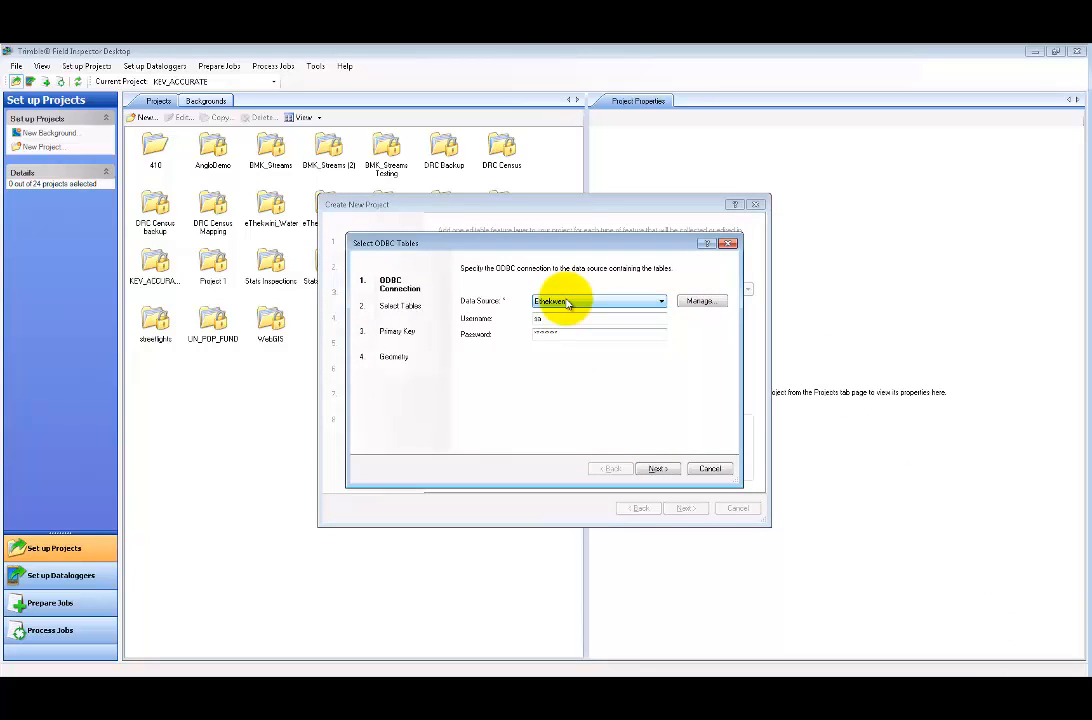
pyautogui.click(568, 304)
pyautogui.click(567, 302)
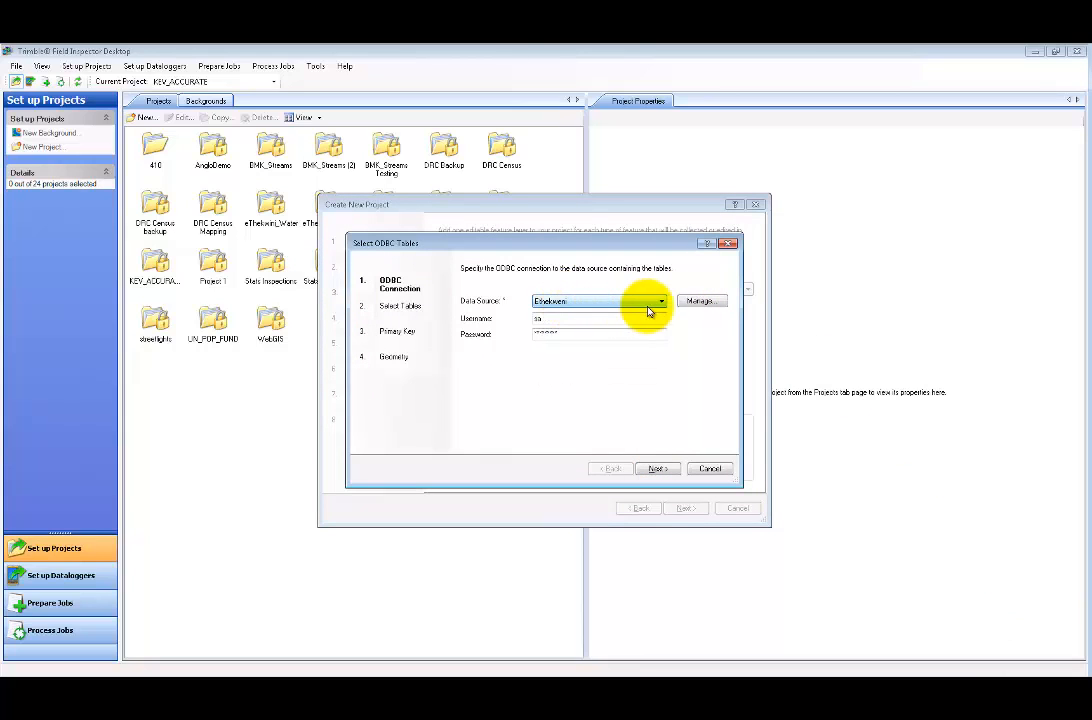
# - In the ODBC administrator, add a System DSN using SQL Server Native Client 11.0 named Tutorial
pyautogui.click(692, 319)
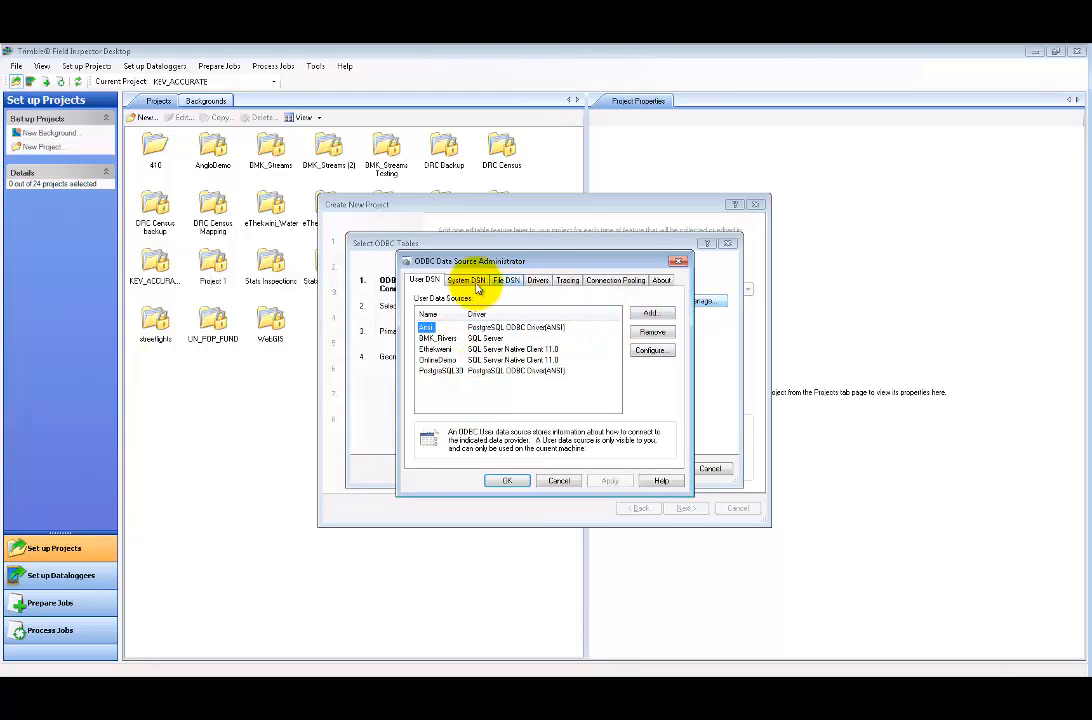
pyautogui.click(466, 280)
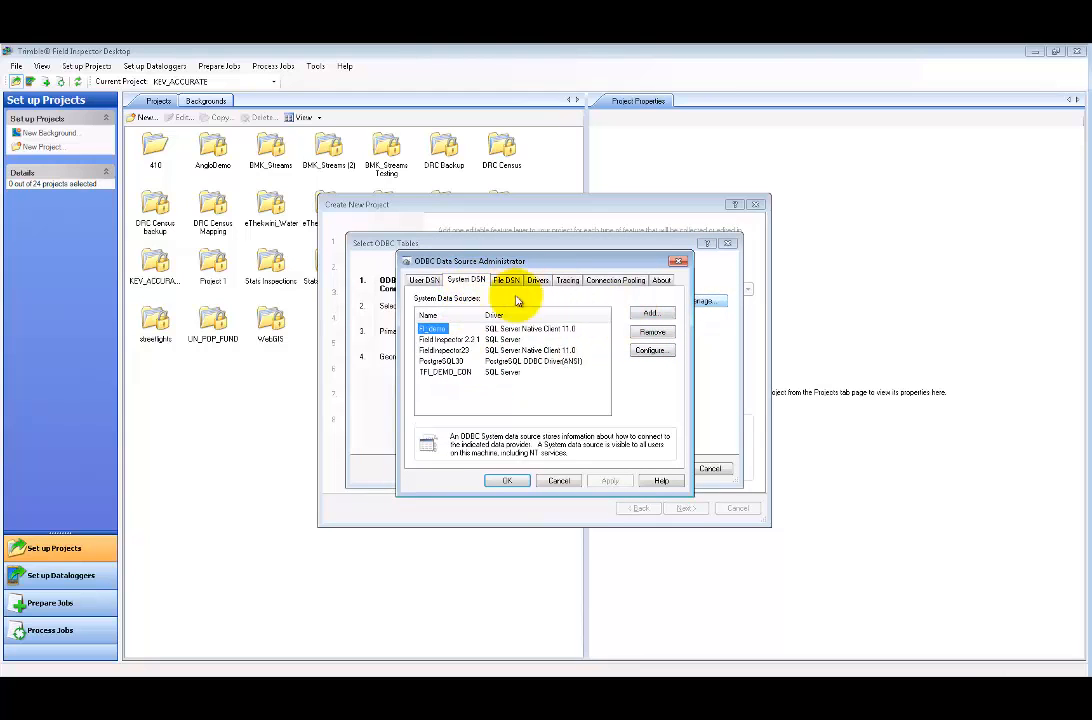
pyautogui.click(651, 313)
pyautogui.moveTo(673, 330); pyautogui.dragTo(673, 400)
pyautogui.click(558, 395)
pyautogui.click(606, 468)
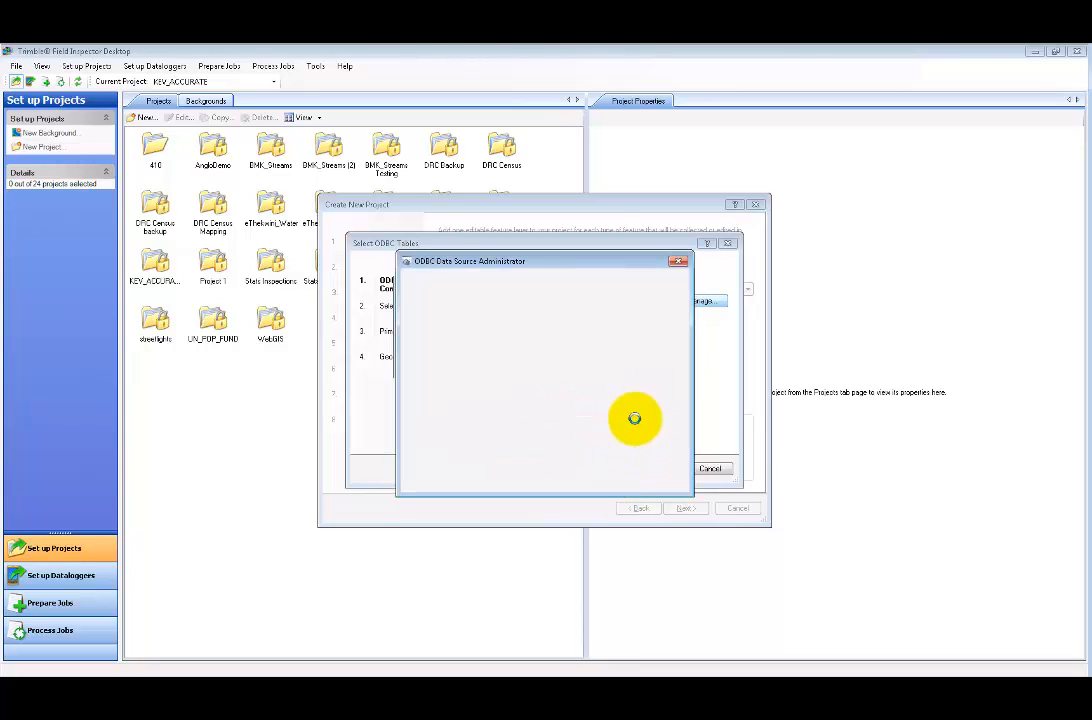
pyautogui.write('Tutorial')
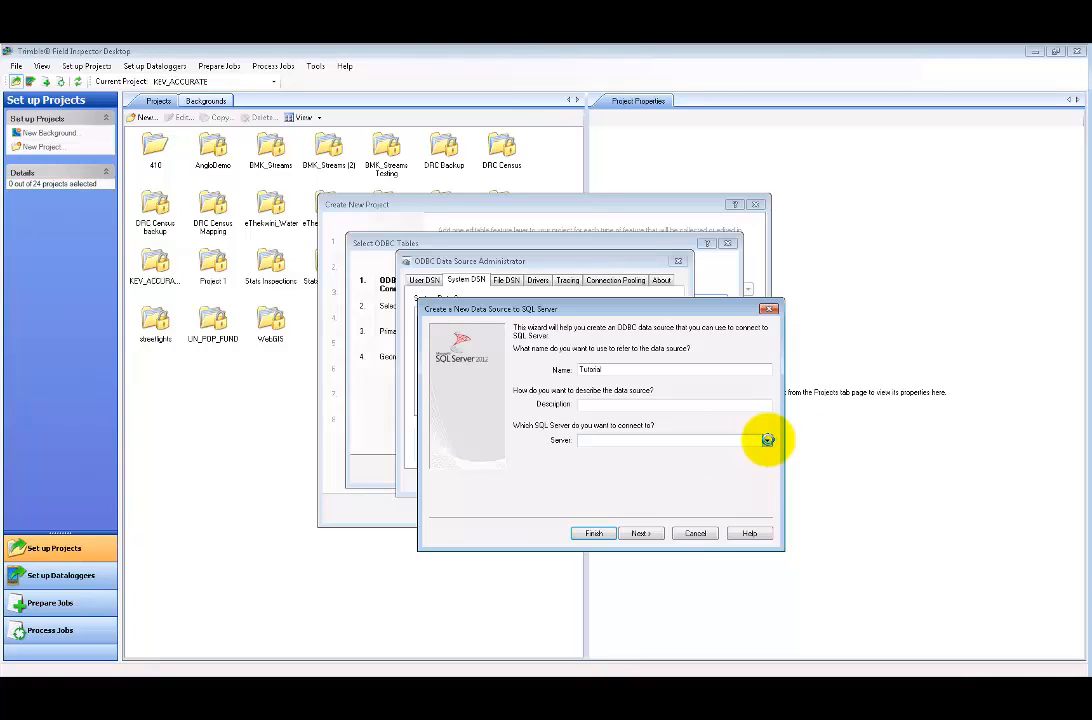
# - Point the data source at POSTGIS\SQLEXPRESS with SQL Server authentication and the database login ID
pyautogui.click(767, 440)
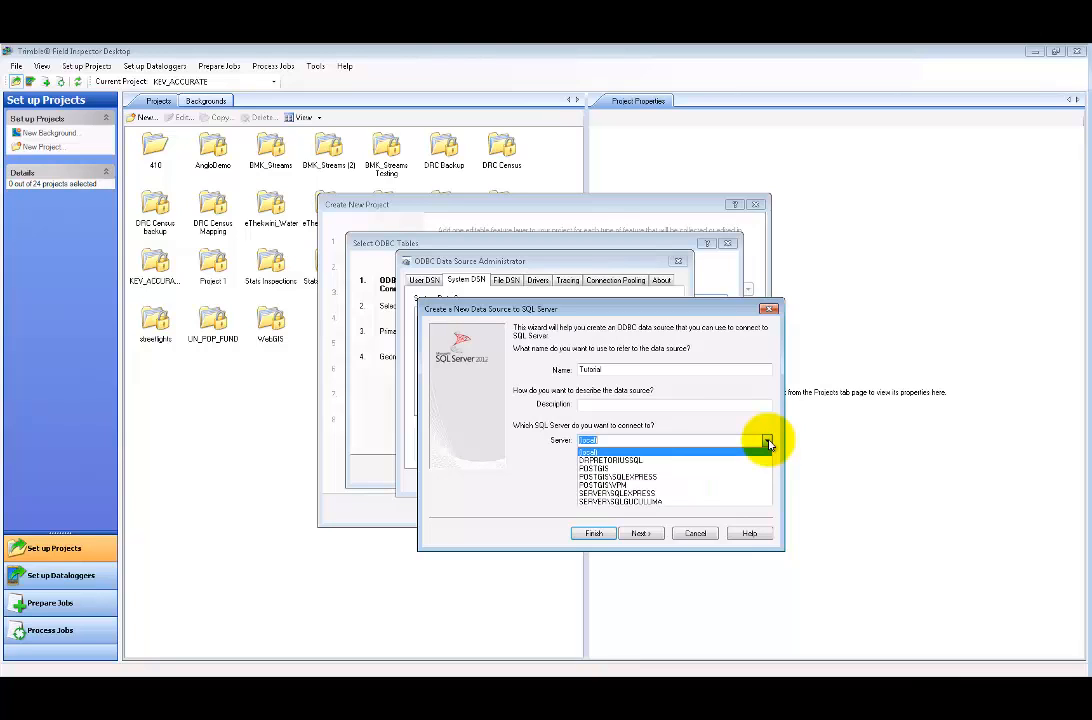
pyautogui.click(660, 481)
pyautogui.click(640, 533)
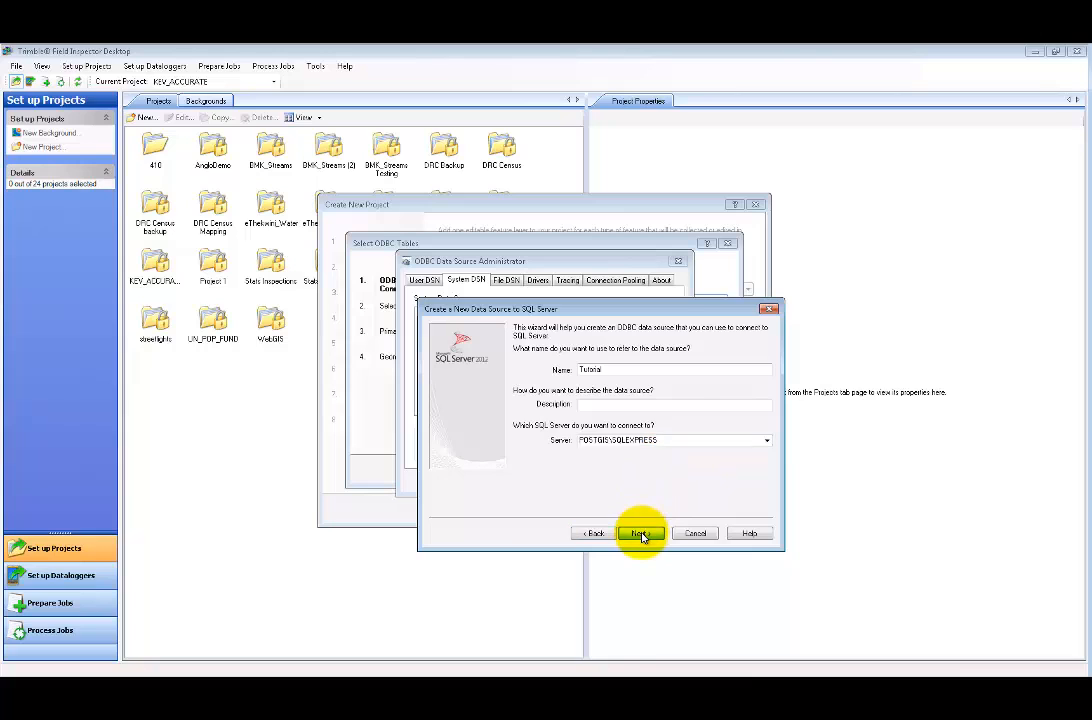
pyautogui.click(527, 393)
pyautogui.doubleClick(615, 415)
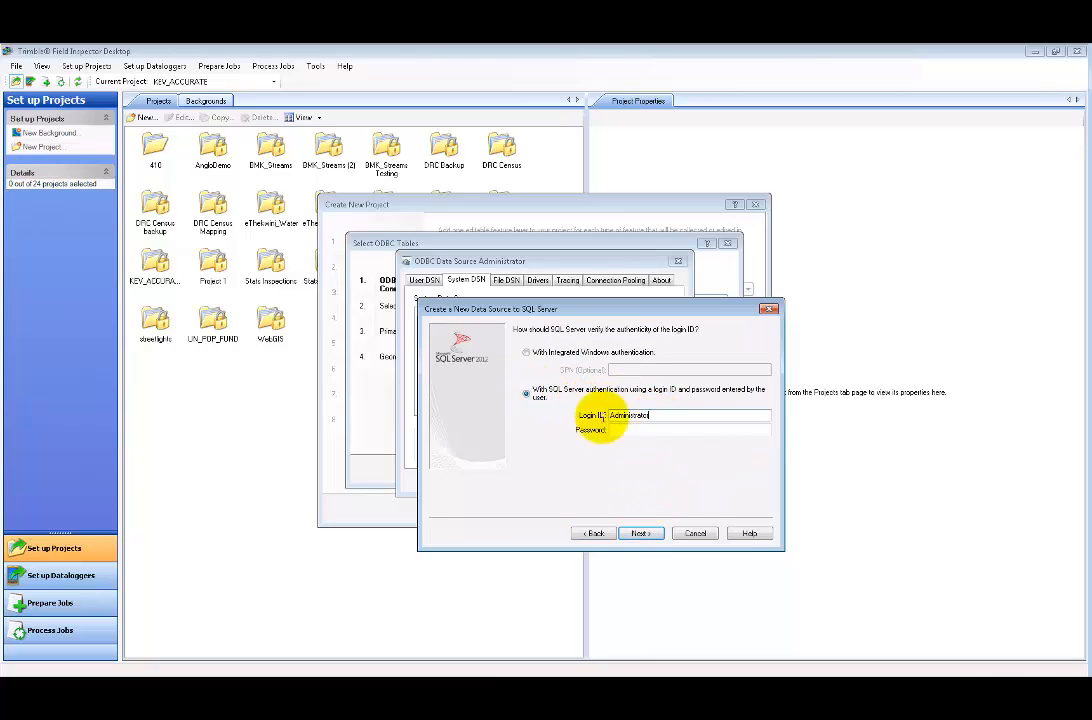
pyautogui.write('sa')
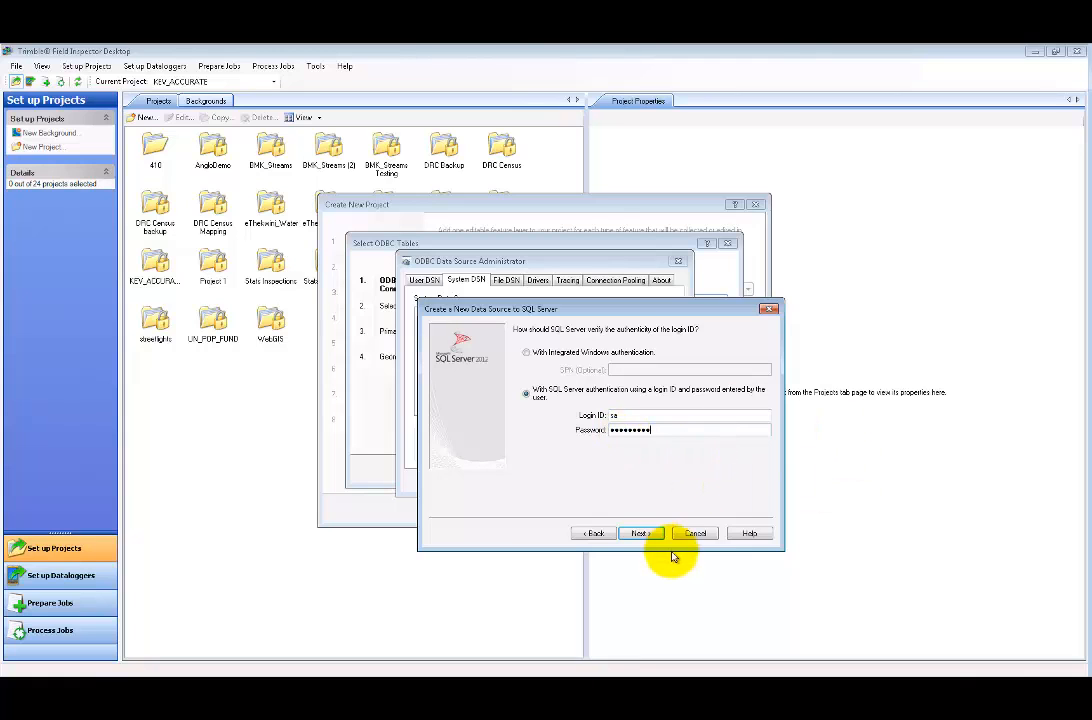
pyautogui.click(632, 532)
# - Make Tutorial the default database, finish, and confirm a successful connection test
pyautogui.click(517, 331)
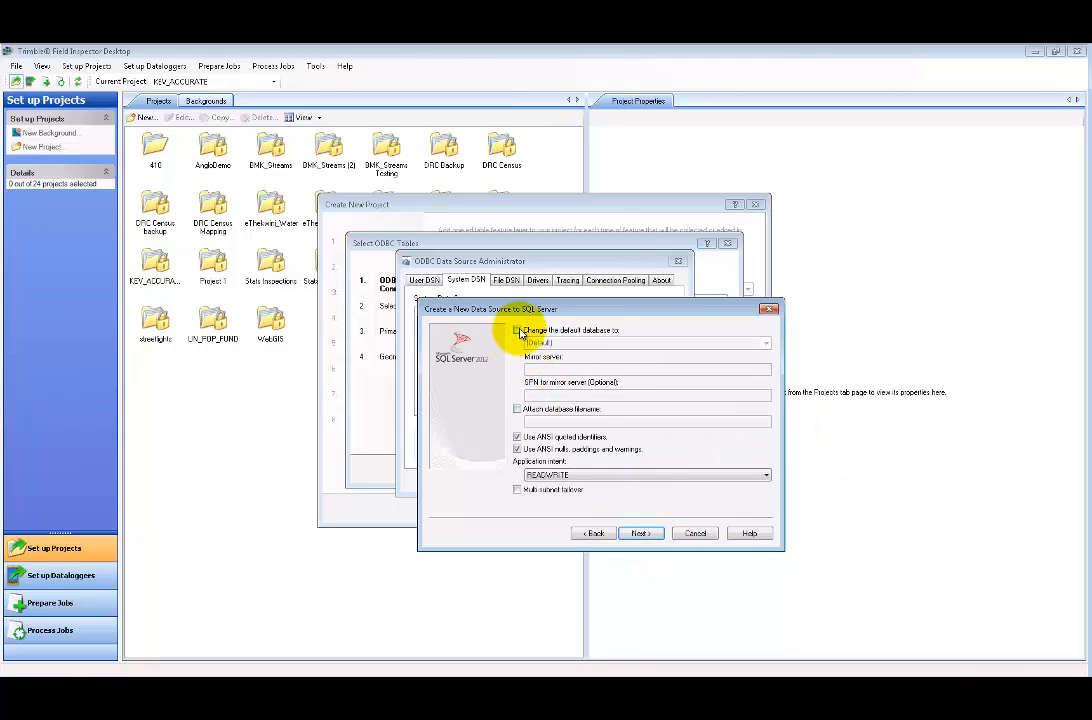
pyautogui.click(766, 344)
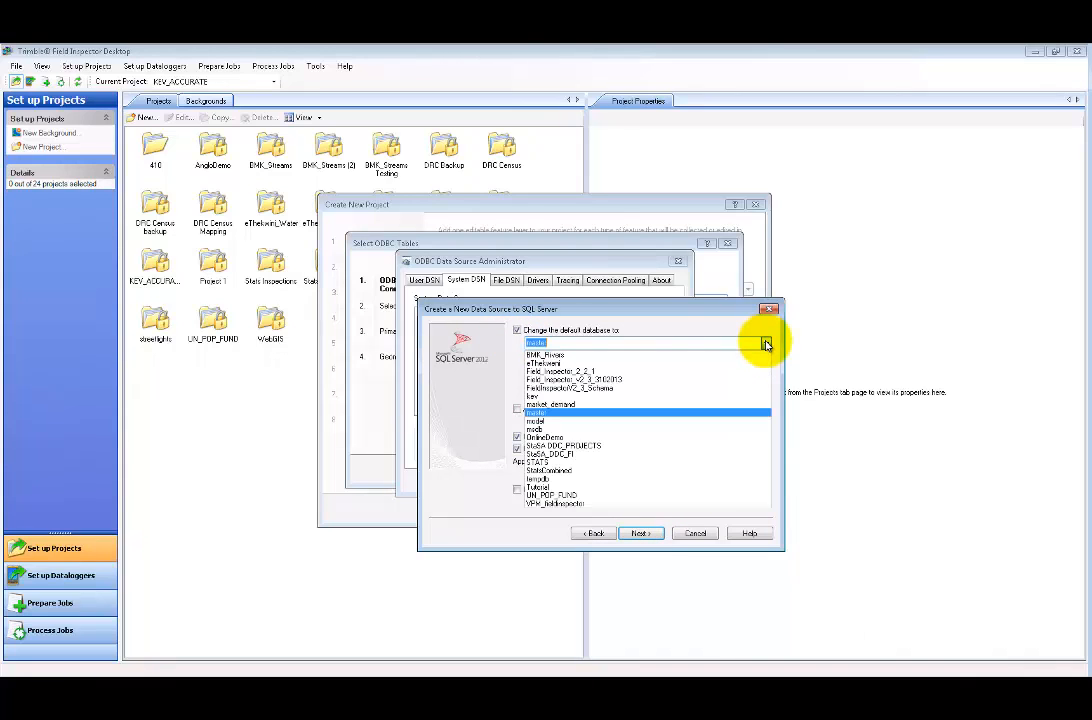
pyautogui.click(540, 488)
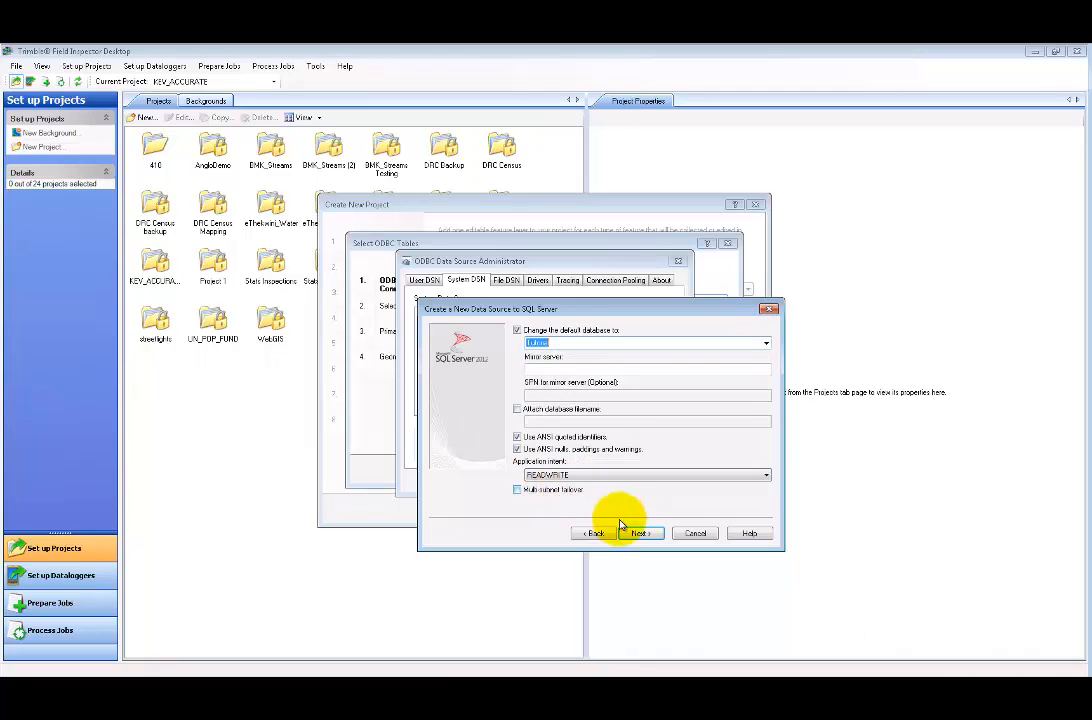
pyautogui.click(656, 536)
pyautogui.click(655, 536)
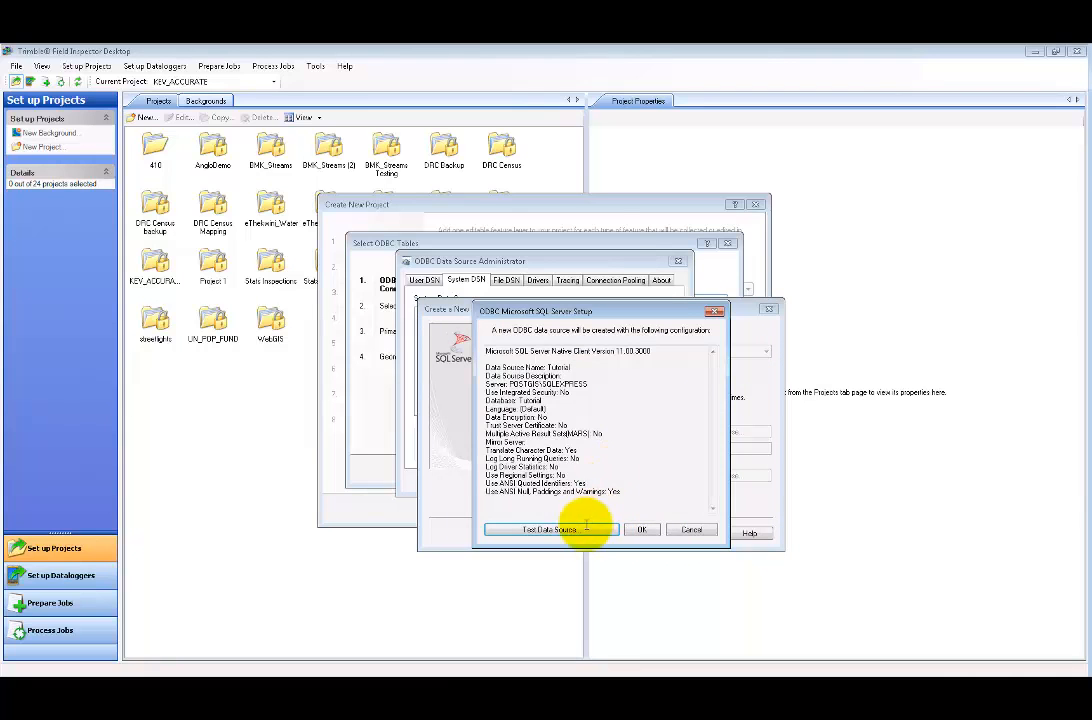
pyautogui.click(585, 530)
pyautogui.click(604, 527)
pyautogui.click(641, 530)
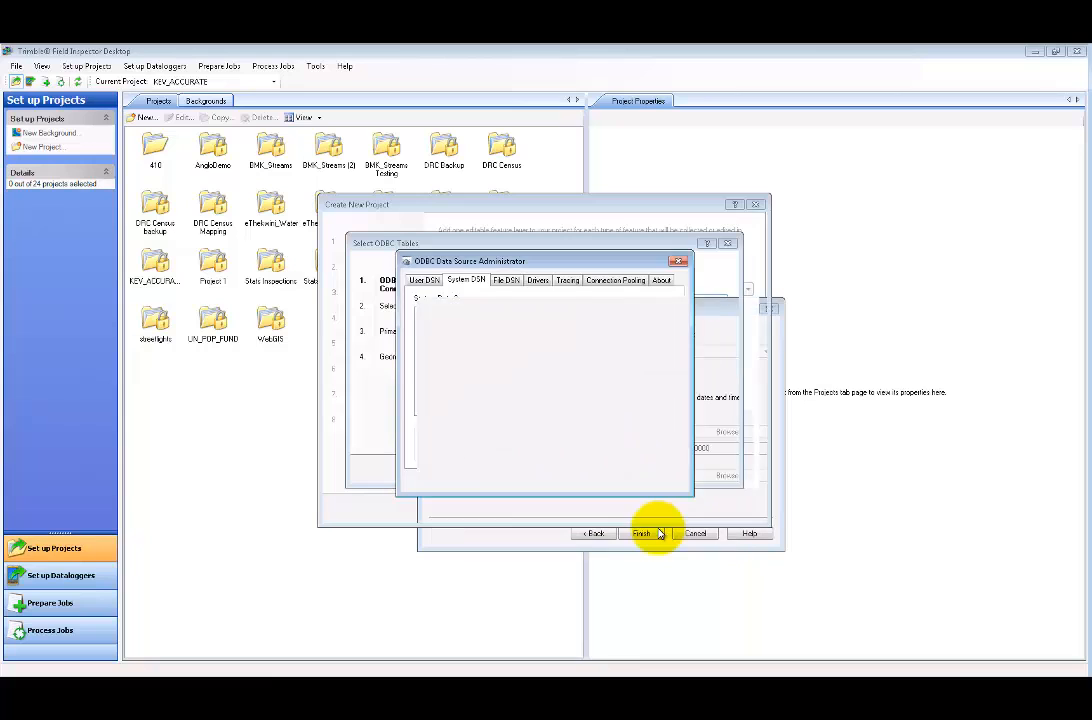
# - Connect to the Tutorial data source with the database username and password
pyautogui.click(502, 480)
pyautogui.click(568, 300)
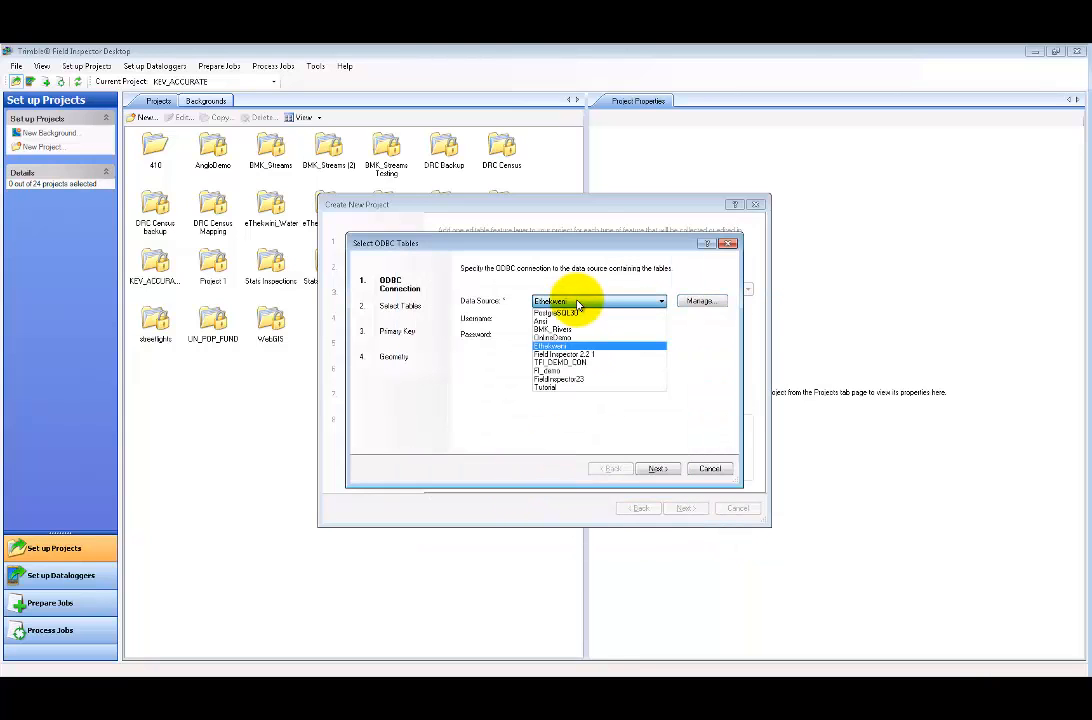
pyautogui.click(551, 385)
pyautogui.click(549, 320)
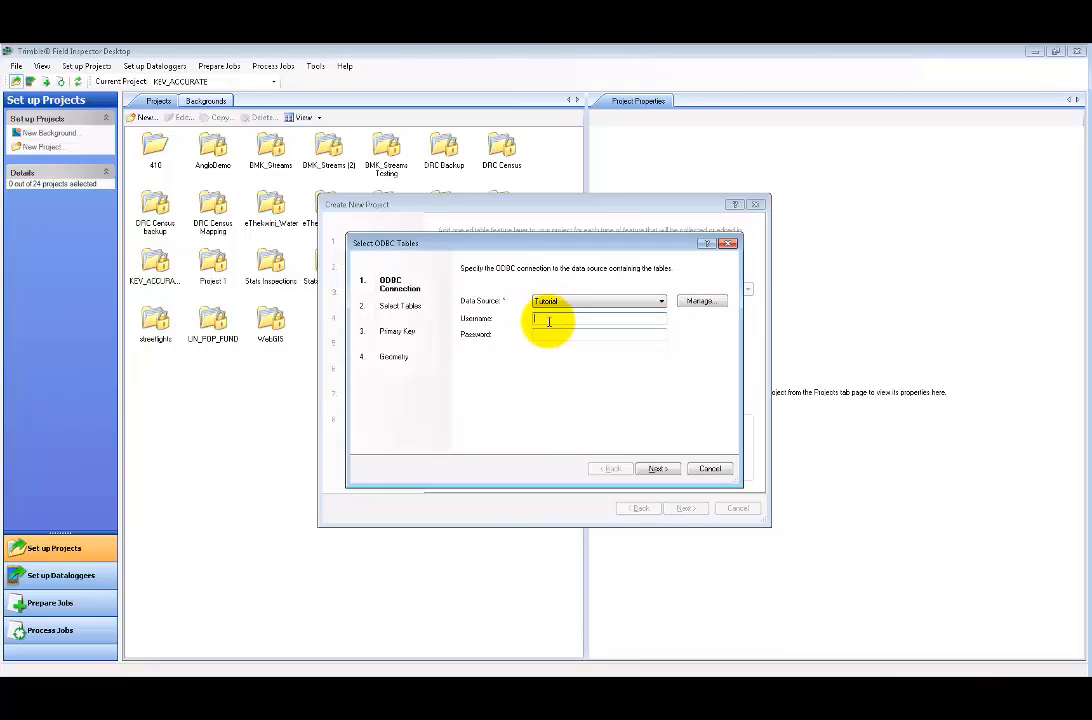
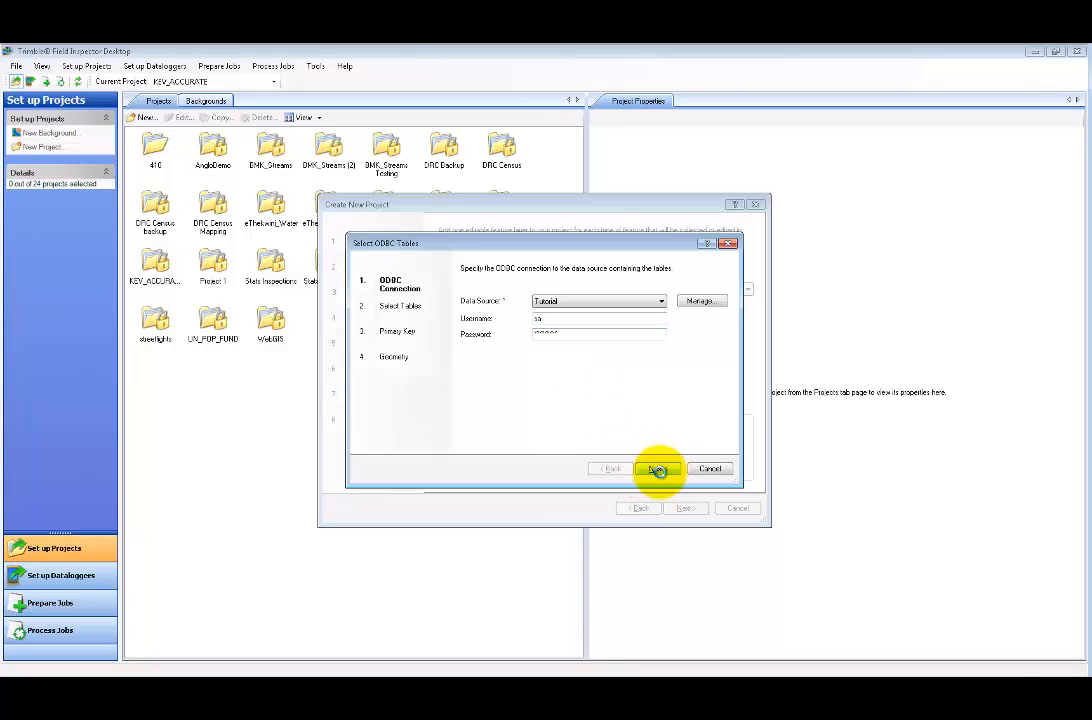
pyautogui.click(657, 470)
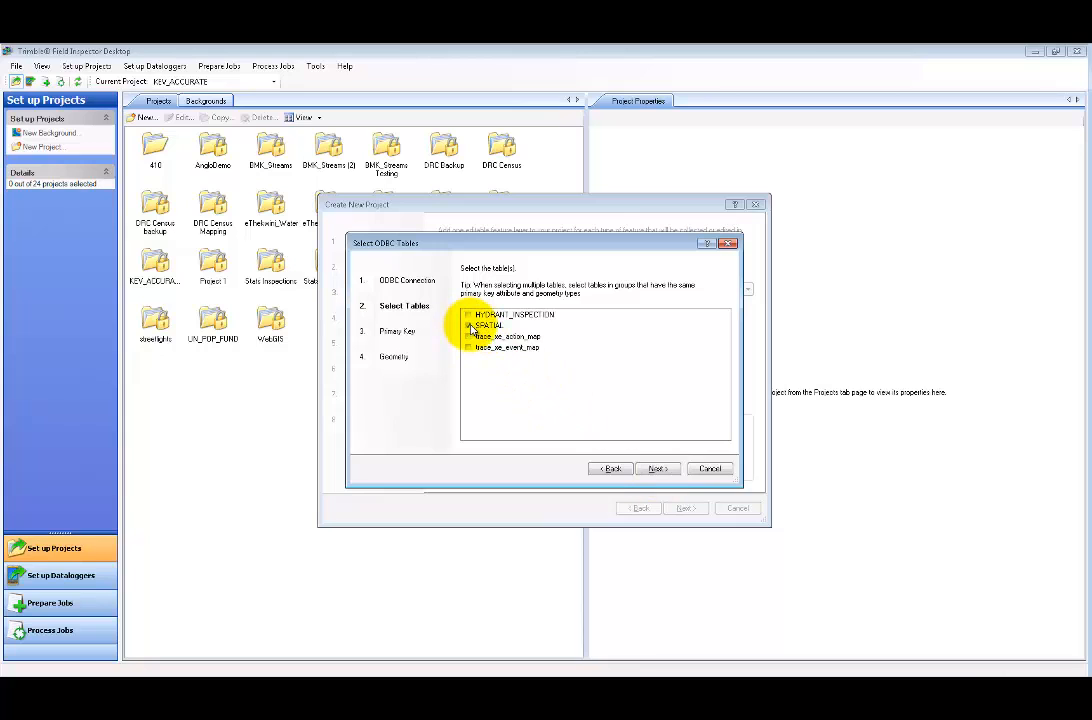
# - Add the SPATIAL table keyed on ID, stored in native format with WGS 1984 coordinates
pyautogui.click(658, 468)
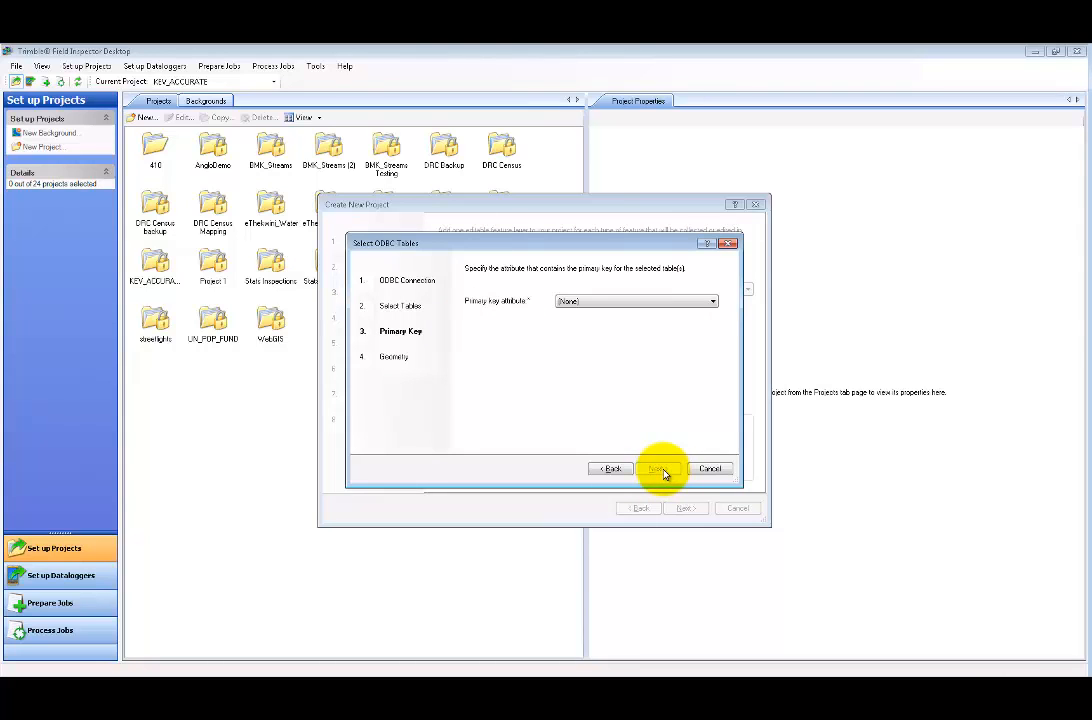
pyautogui.click(592, 307)
pyautogui.click(585, 319)
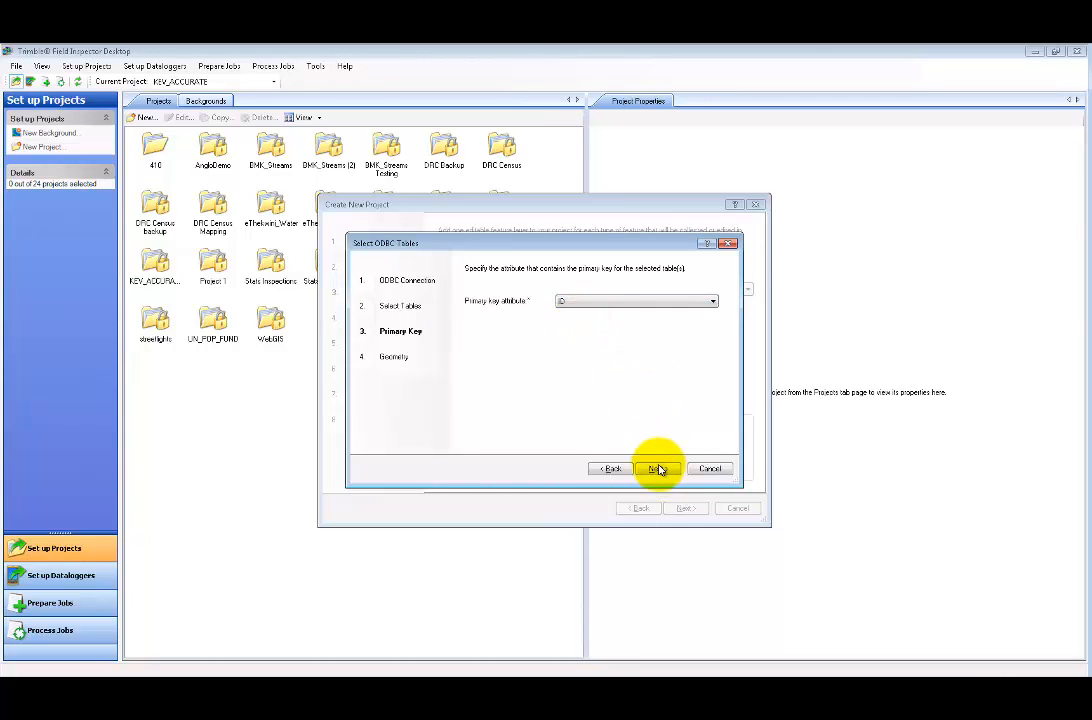
pyautogui.click(658, 469)
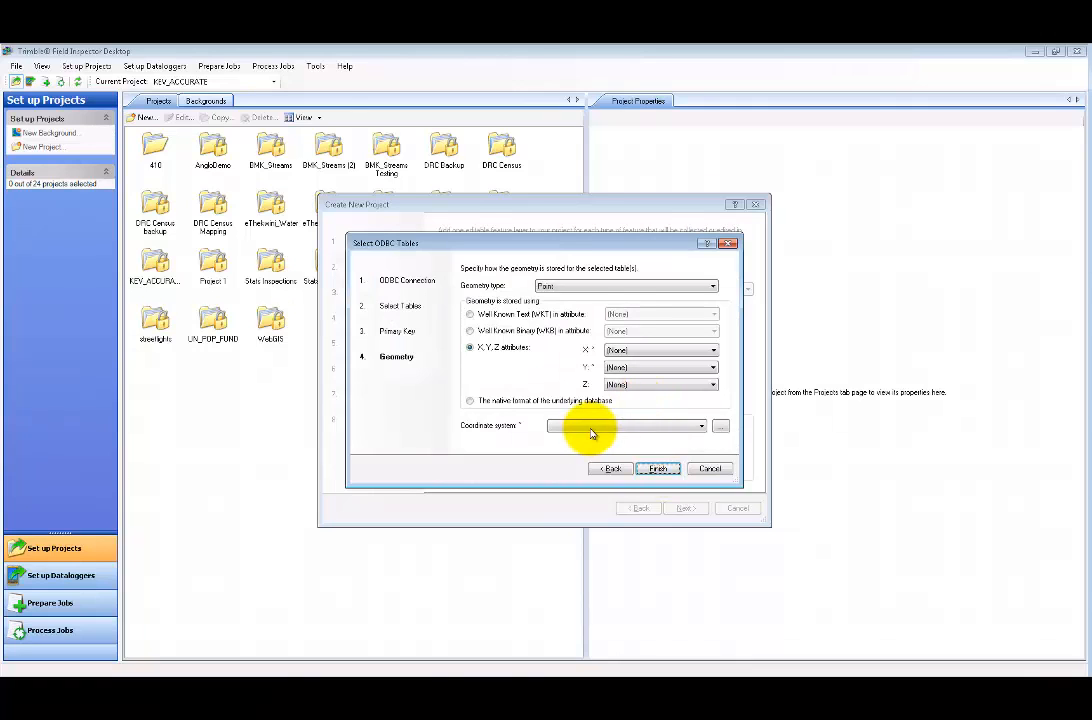
pyautogui.click(592, 428)
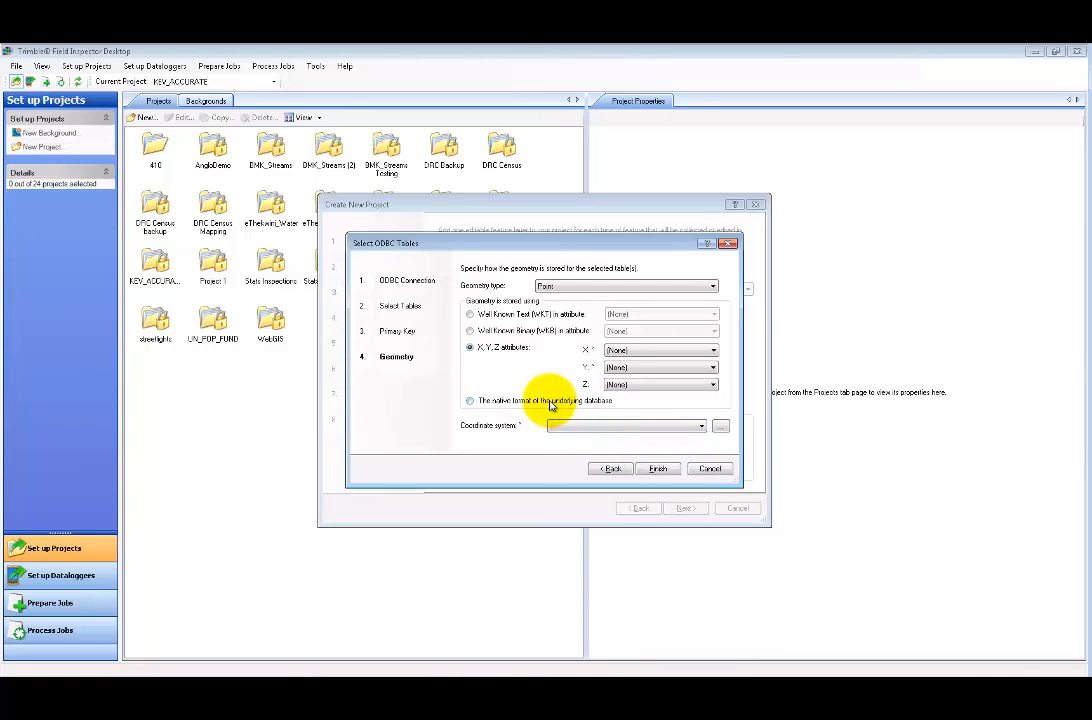
pyautogui.click(503, 404)
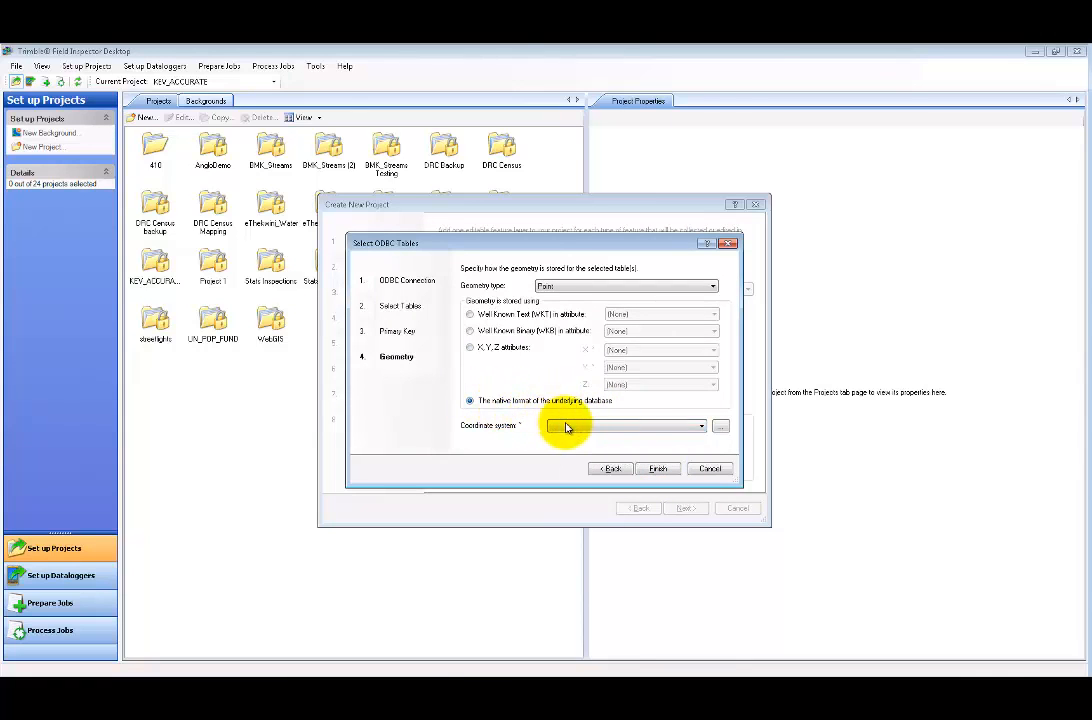
pyautogui.click(561, 427)
pyautogui.click(566, 440)
pyautogui.click(656, 469)
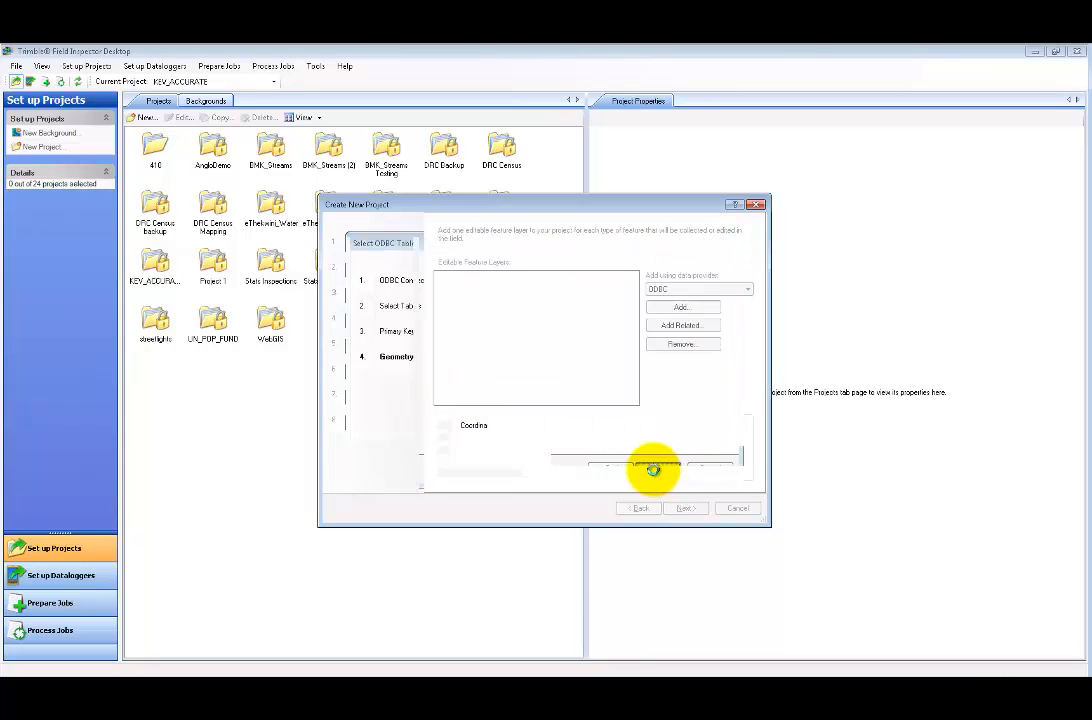
# - Add HYDRANT_INSPECTION from the Tutorial connection as a related table of SPATIAL, keyed on ID
pyautogui.click(472, 276)
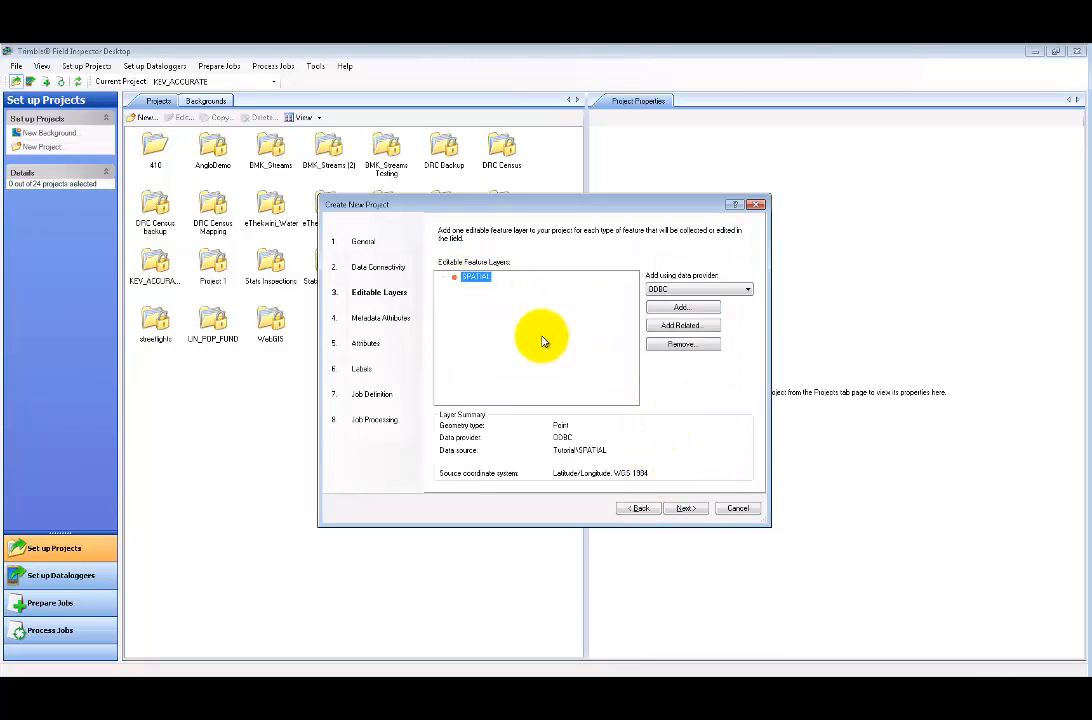
pyautogui.click(700, 325)
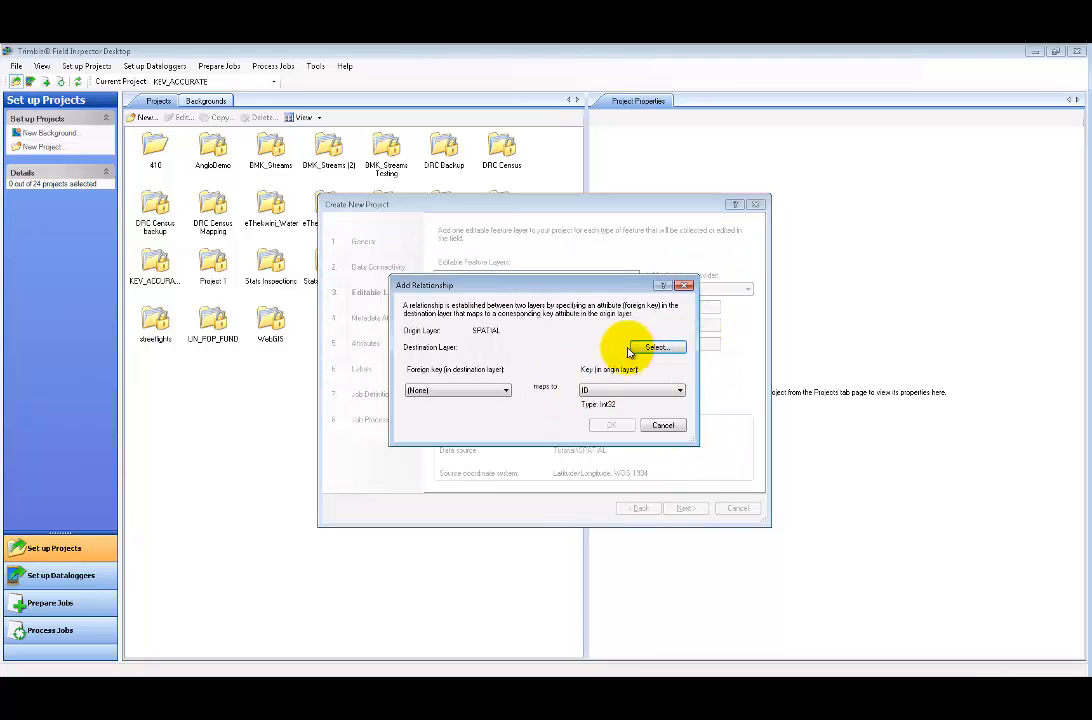
pyautogui.click(655, 347)
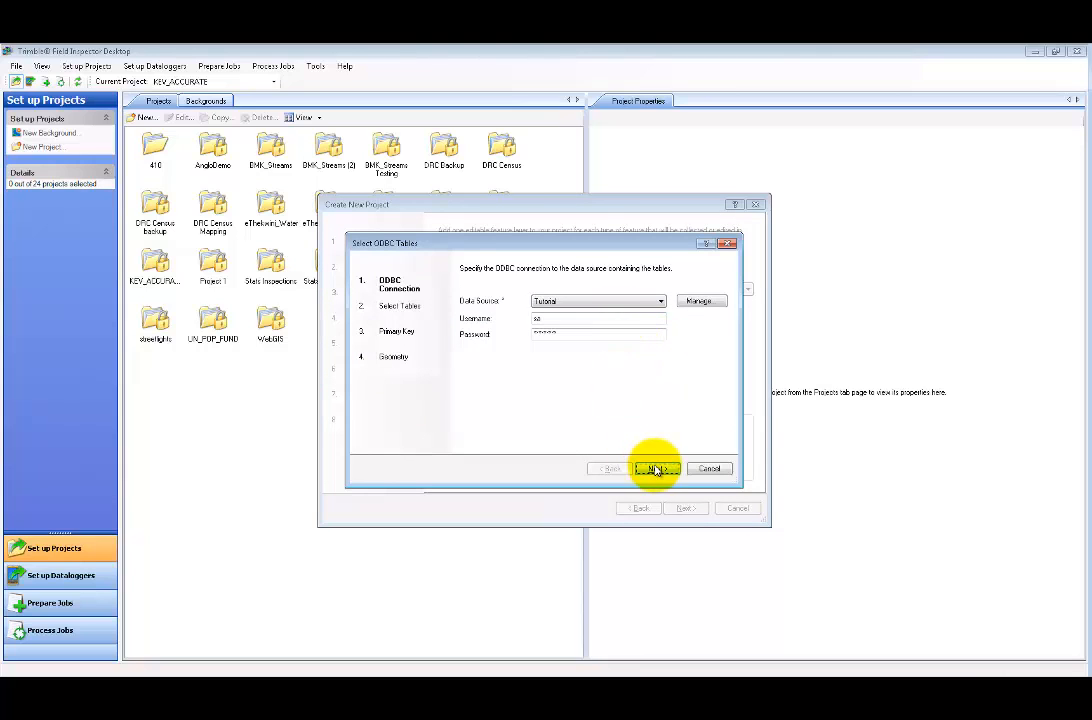
pyautogui.click(655, 469)
pyautogui.click(468, 314)
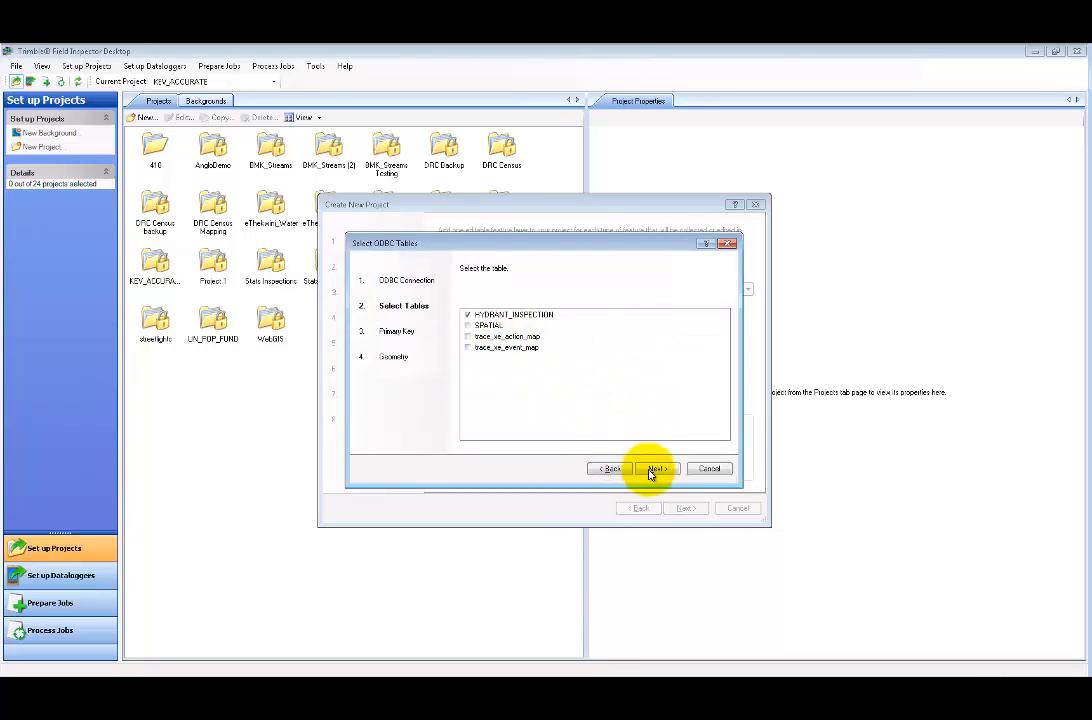
pyautogui.click(652, 470)
pyautogui.click(597, 302)
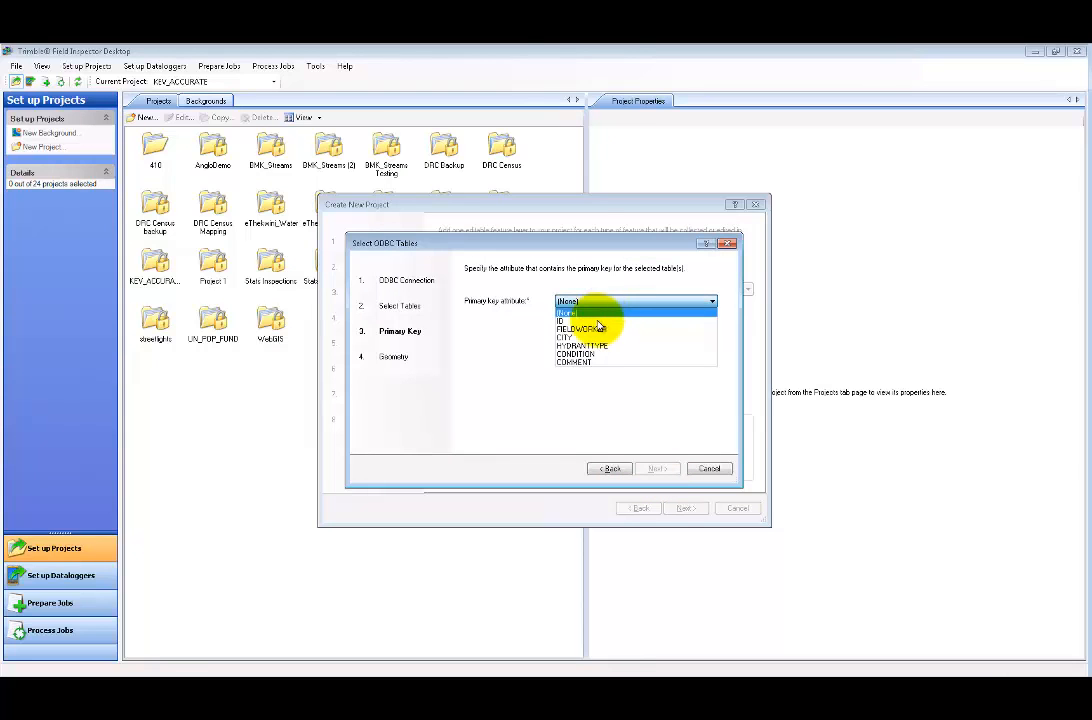
pyautogui.click(597, 321)
pyautogui.click(655, 469)
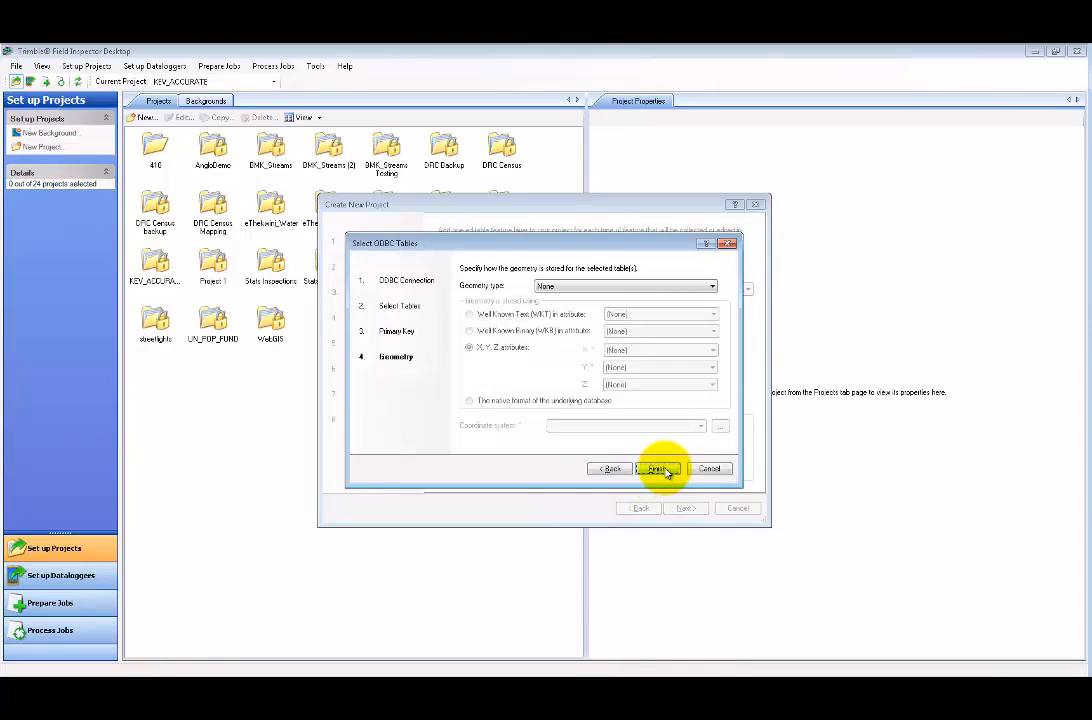
pyautogui.click(655, 469)
# - Link the two layers through the ID foreign key and proceed to Metadata Attributes
pyautogui.click(460, 392)
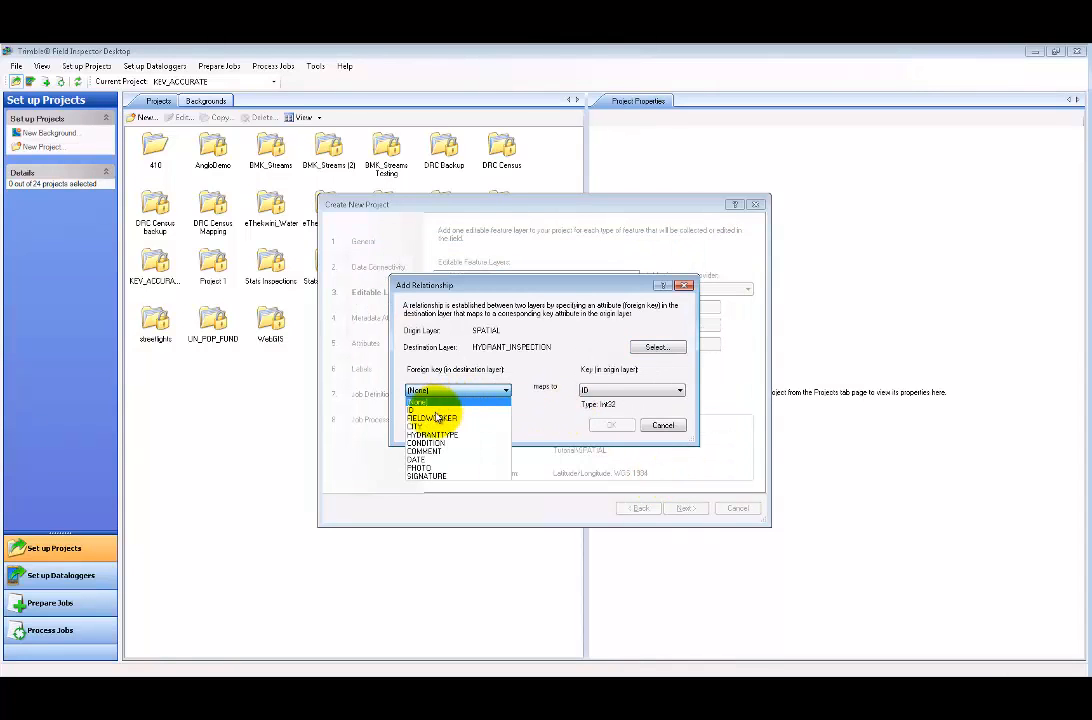
pyautogui.click(440, 420)
pyautogui.click(612, 426)
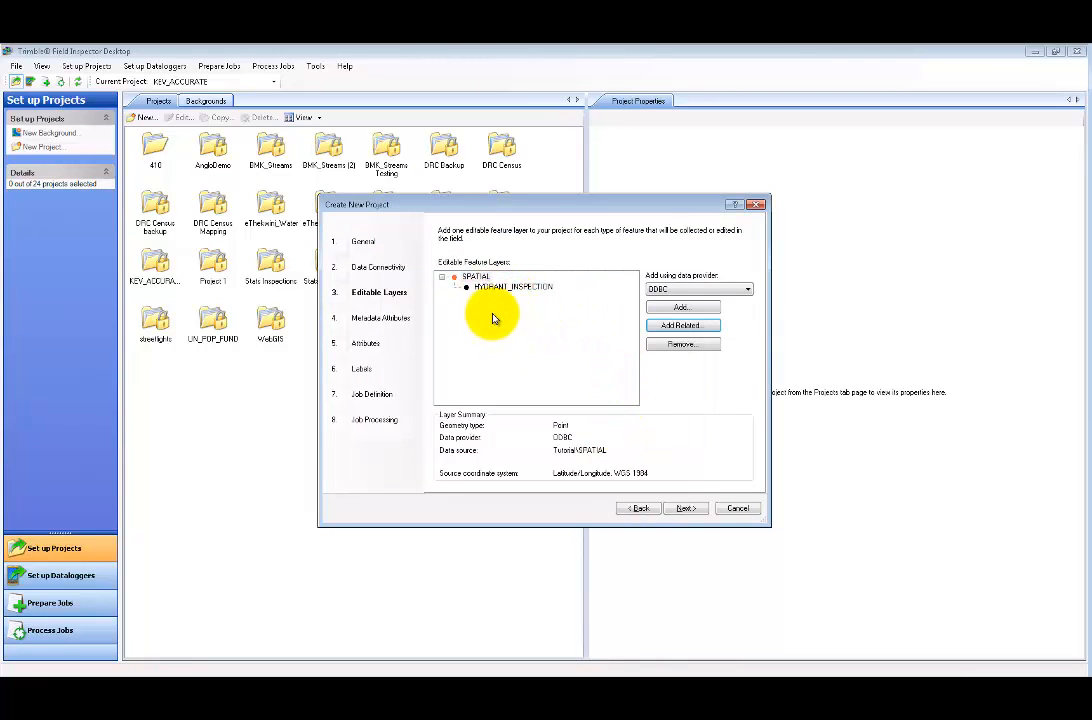
pyautogui.click(685, 508)
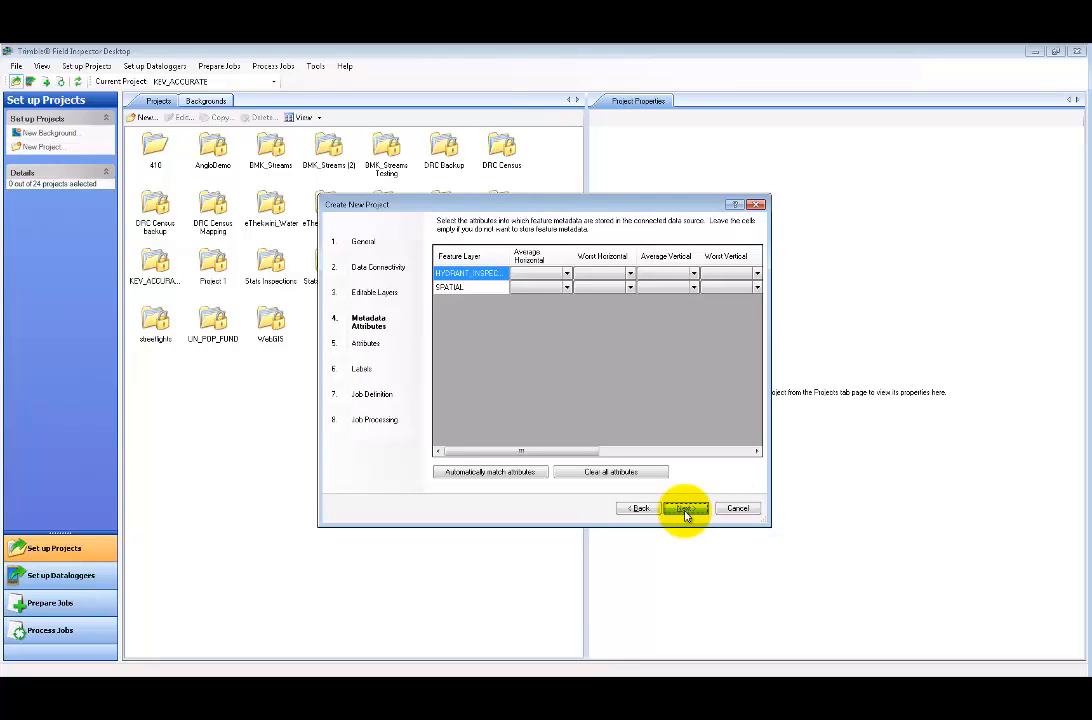
# - Give FIELDWORKER a List domain holding three fieldworker names, one per entry
pyautogui.click(685, 510)
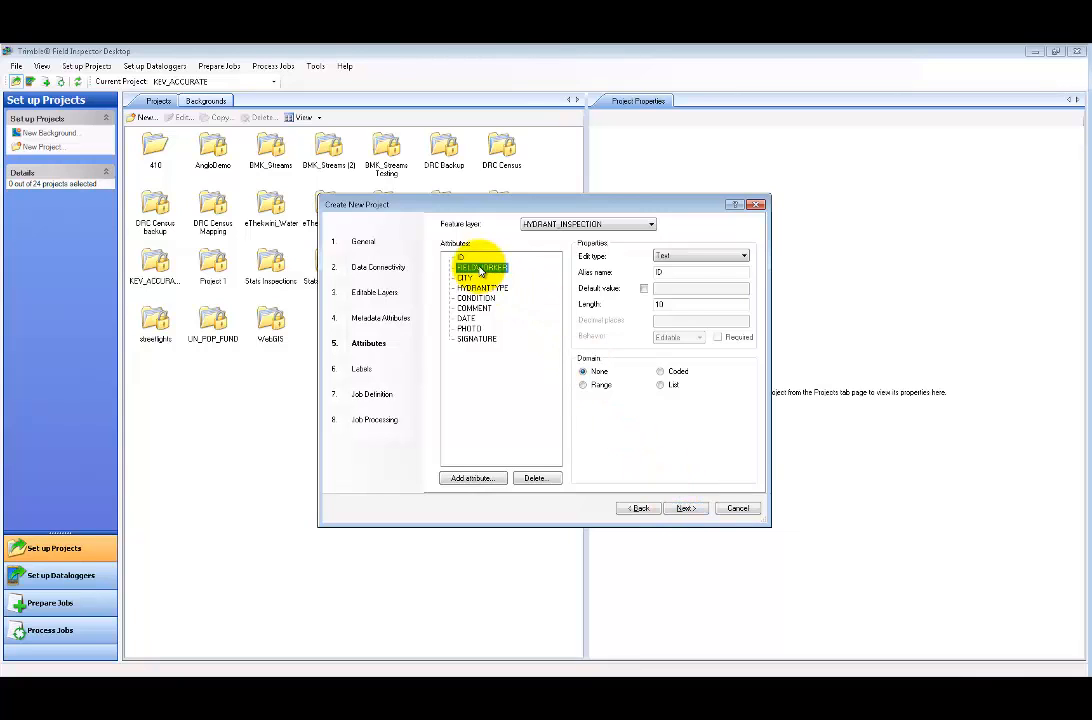
pyautogui.click(660, 386)
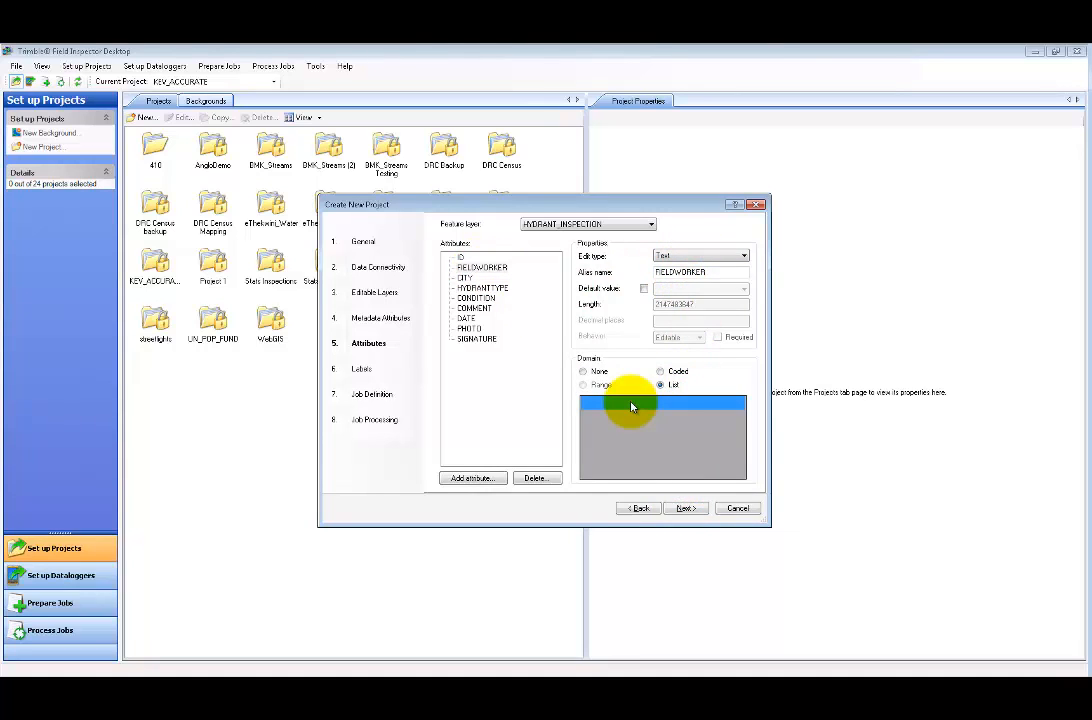
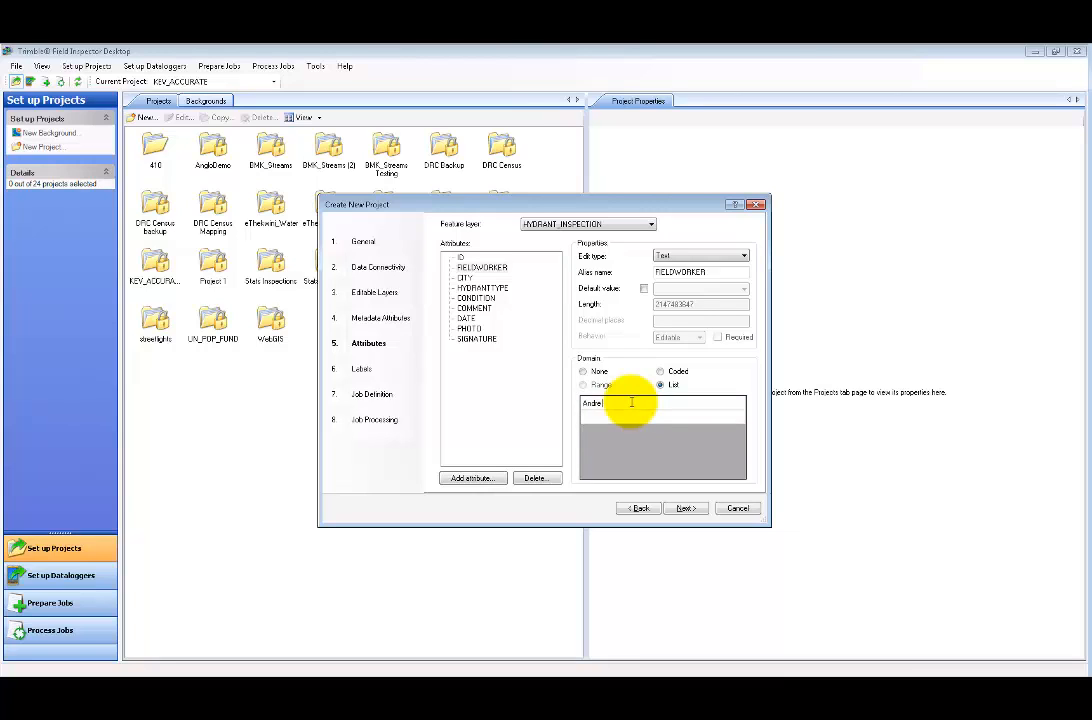
pyautogui.press('Return')
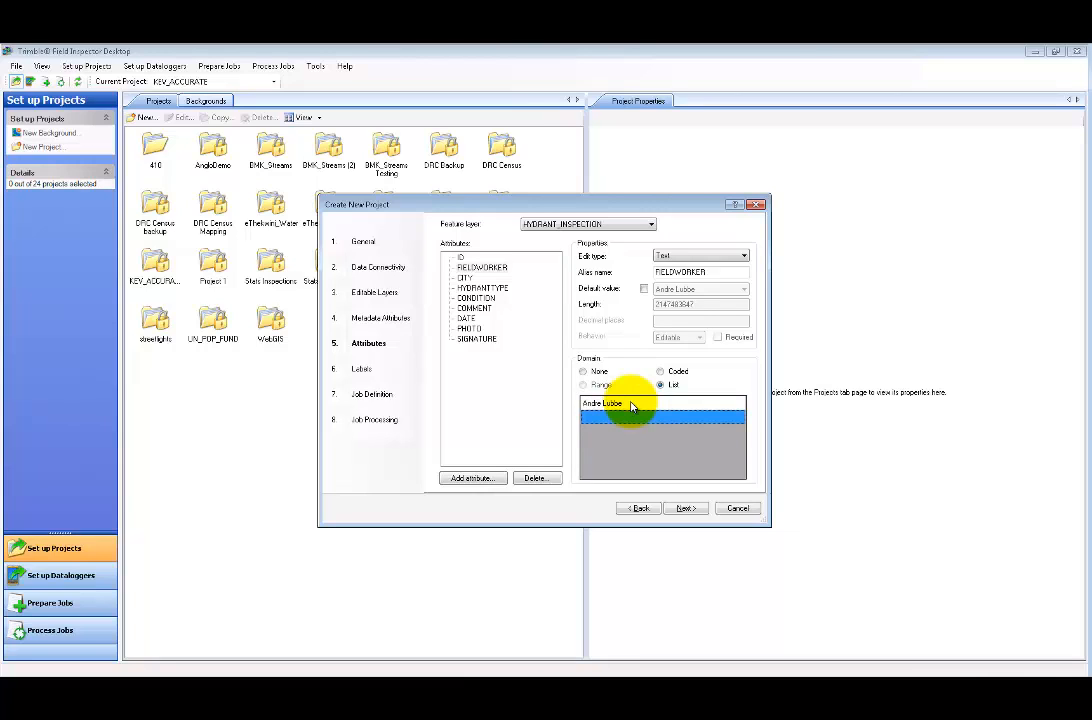
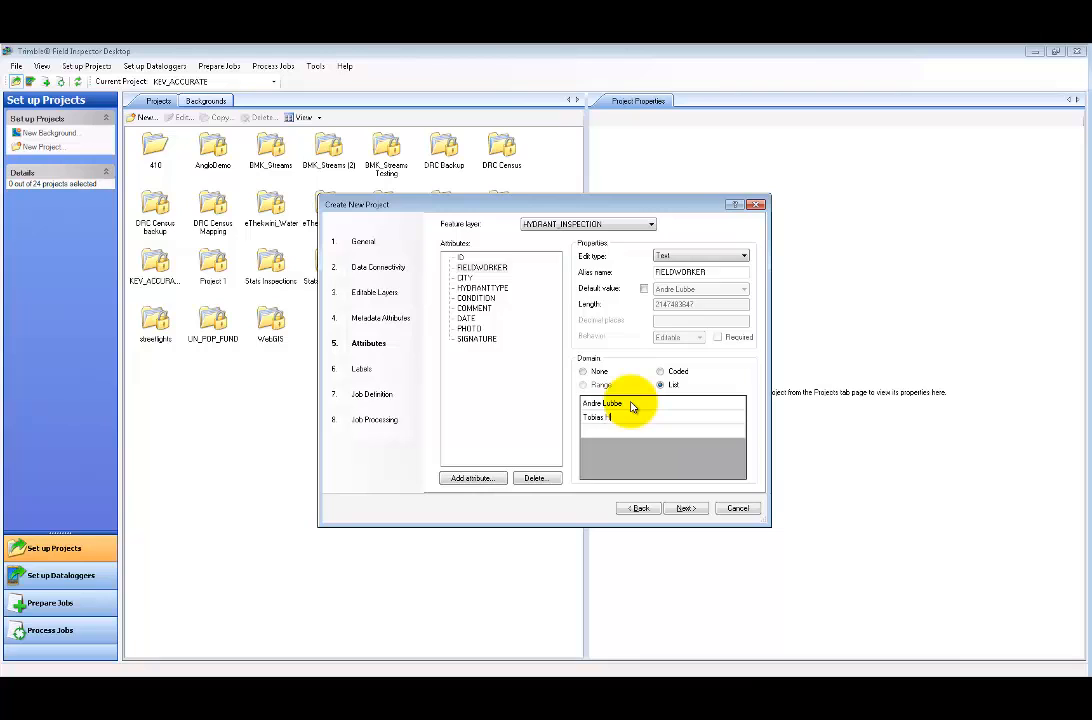
pyautogui.press('Return')
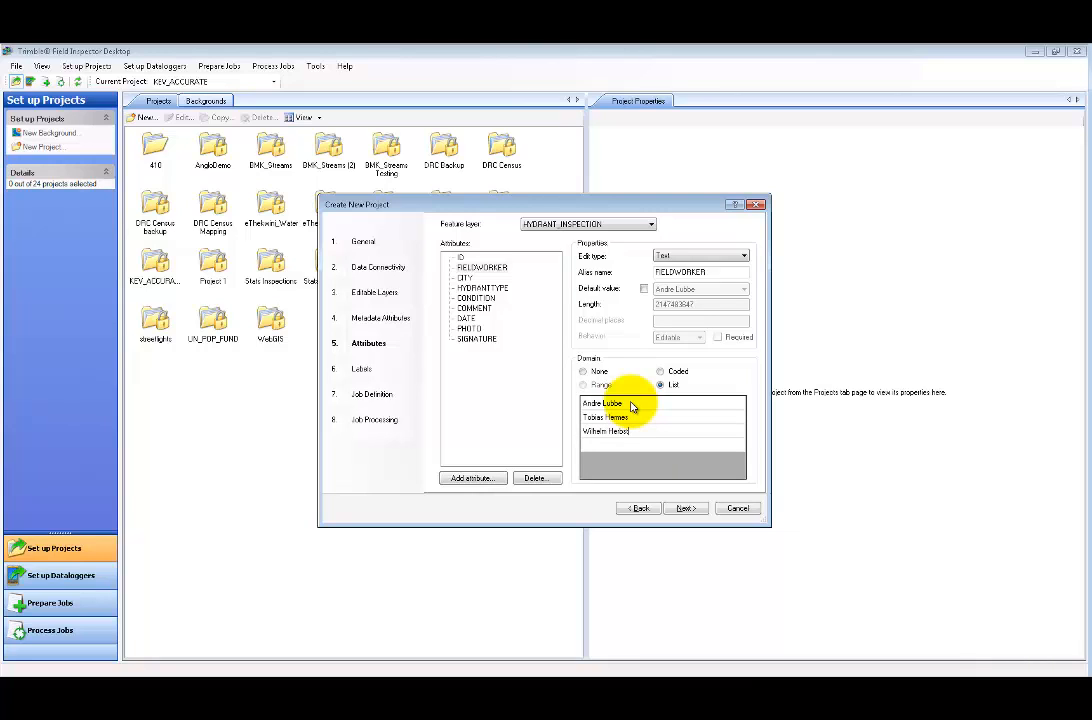
pyautogui.press('Return')
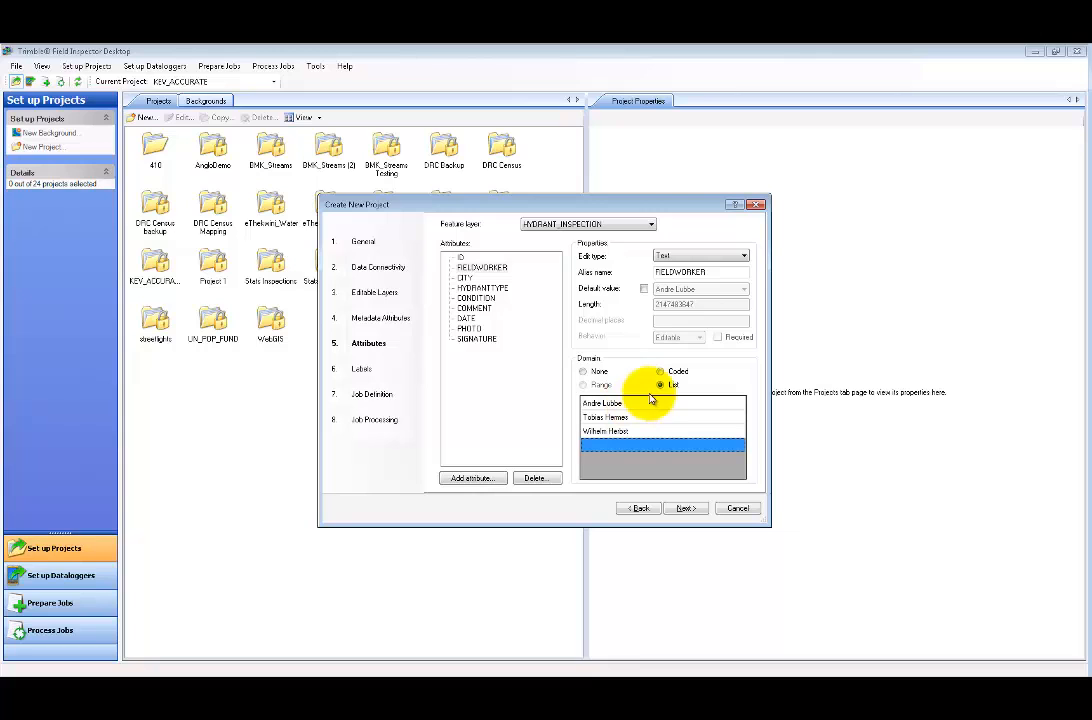
# - Give CITY a List domain of Pretoria, JHB and Durban
pyautogui.click(465, 277)
pyautogui.click(661, 386)
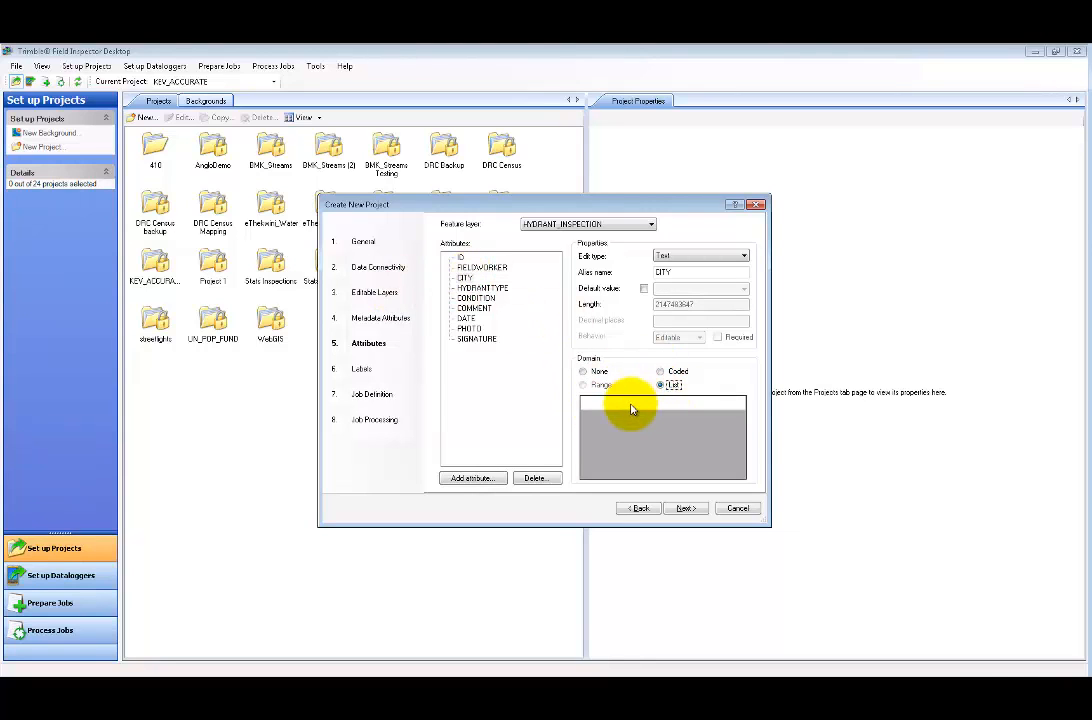
pyautogui.click(631, 404)
pyautogui.write('C')
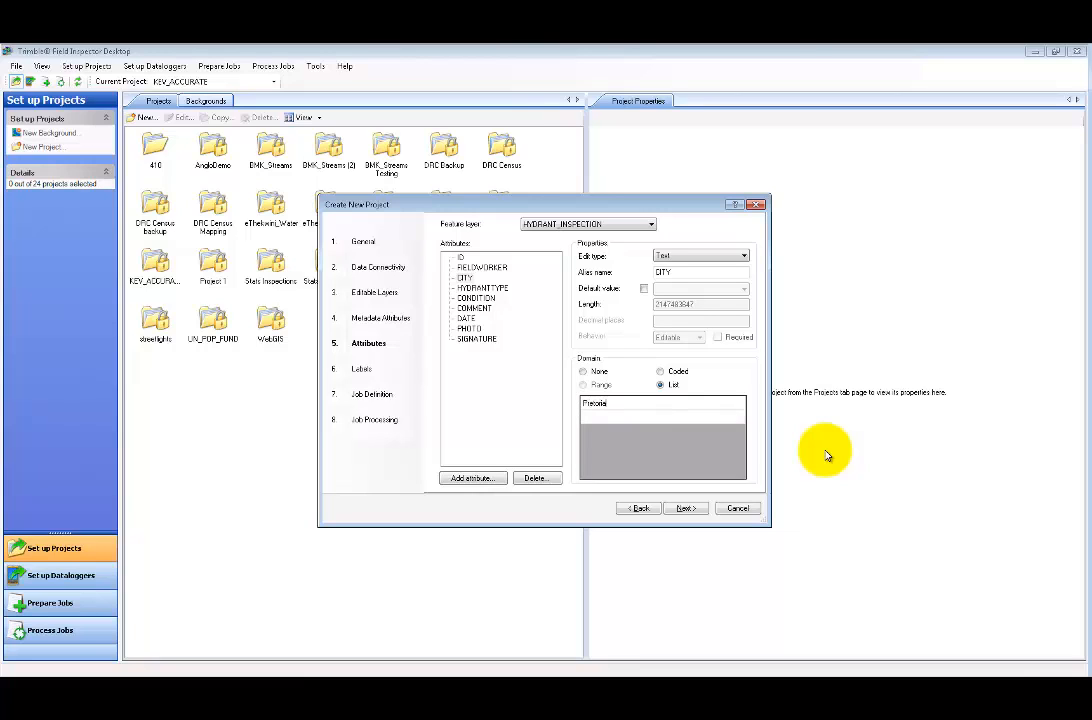
pyautogui.write('retoria')
pyautogui.press('Return')
pyautogui.write('J')
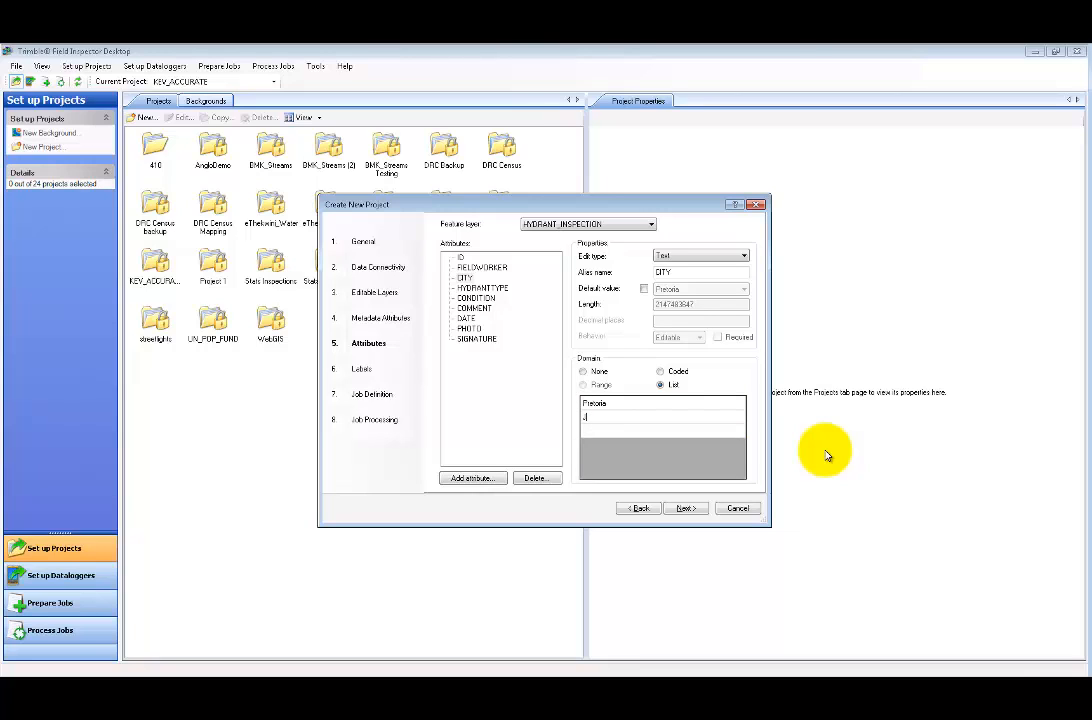
pyautogui.write('HB')
pyautogui.press('Return')
pyautogui.write('D')
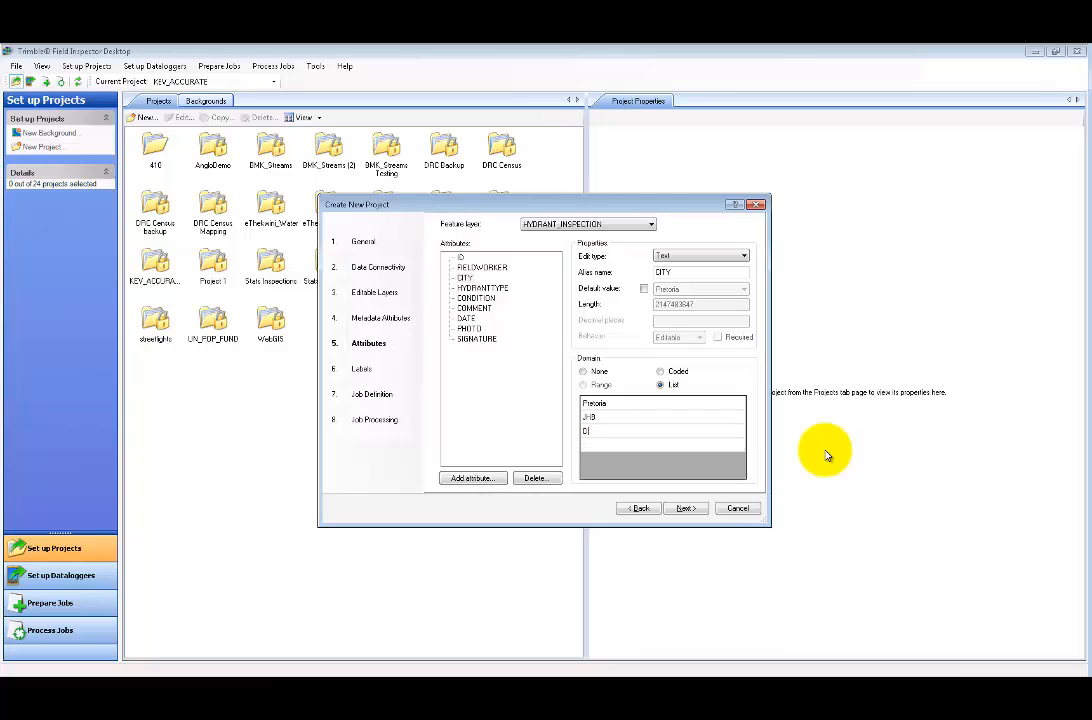
pyautogui.write('urban')
pyautogui.press('Return')
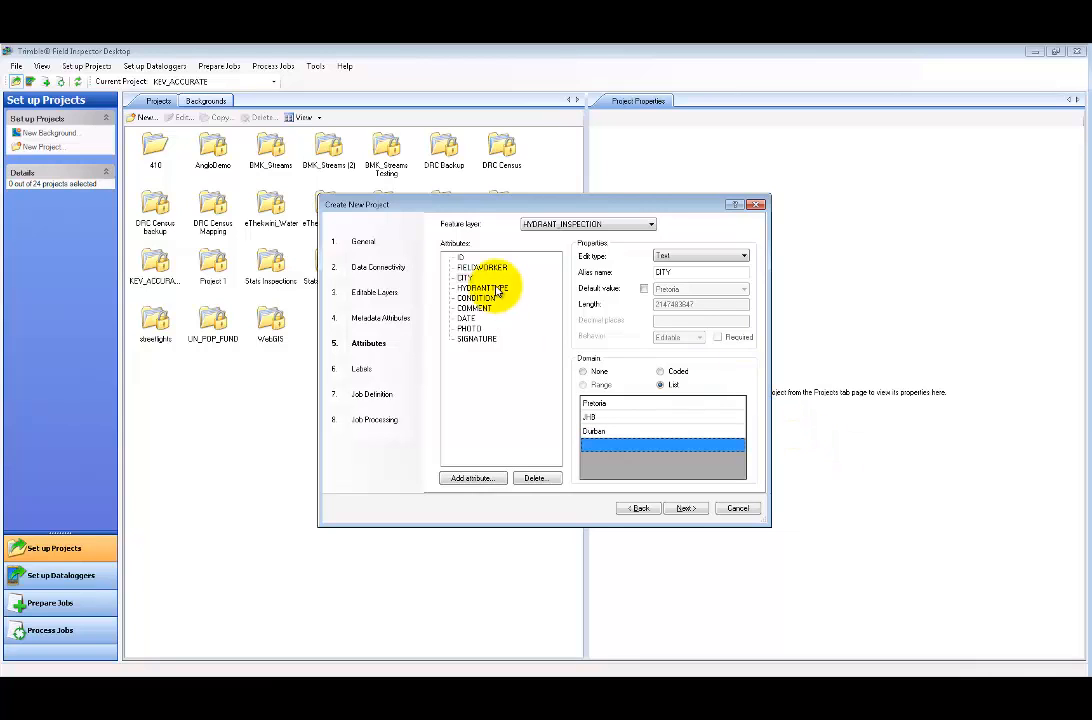
# - Give HYDRANTTYPE a List domain of Fire and Irrigation
pyautogui.click(485, 289)
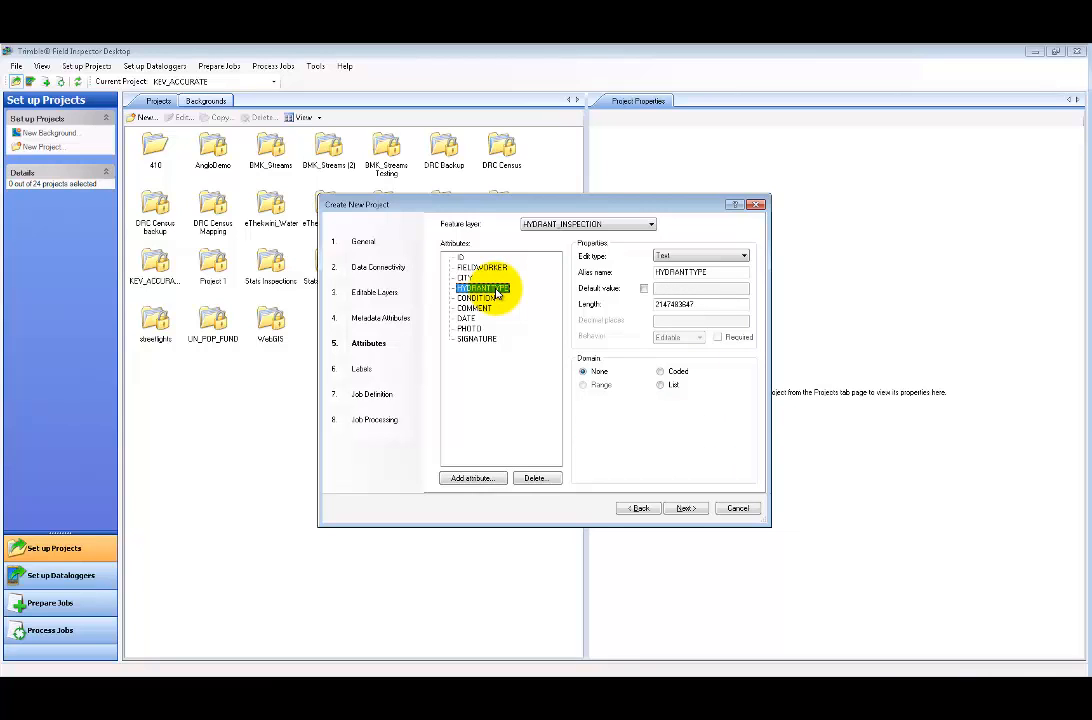
pyautogui.click(660, 385)
pyautogui.click(626, 403)
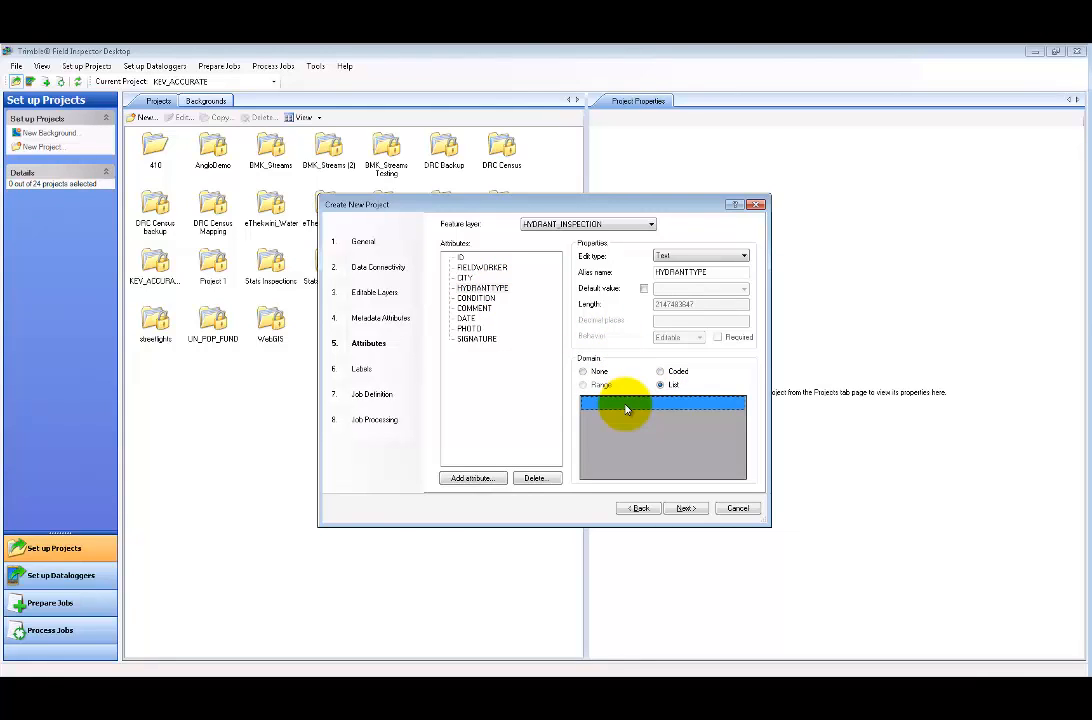
pyautogui.write('Fire')
pyautogui.press('Return')
pyautogui.write('Irrigation')
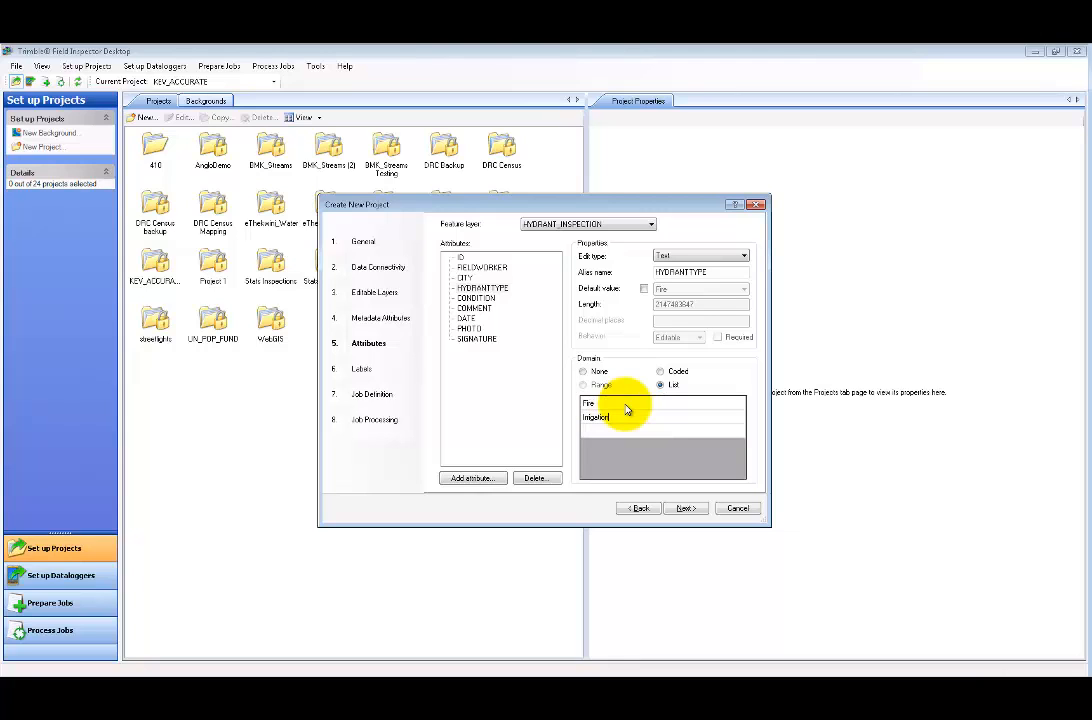
pyautogui.press('Return')
pyautogui.click(470, 298)
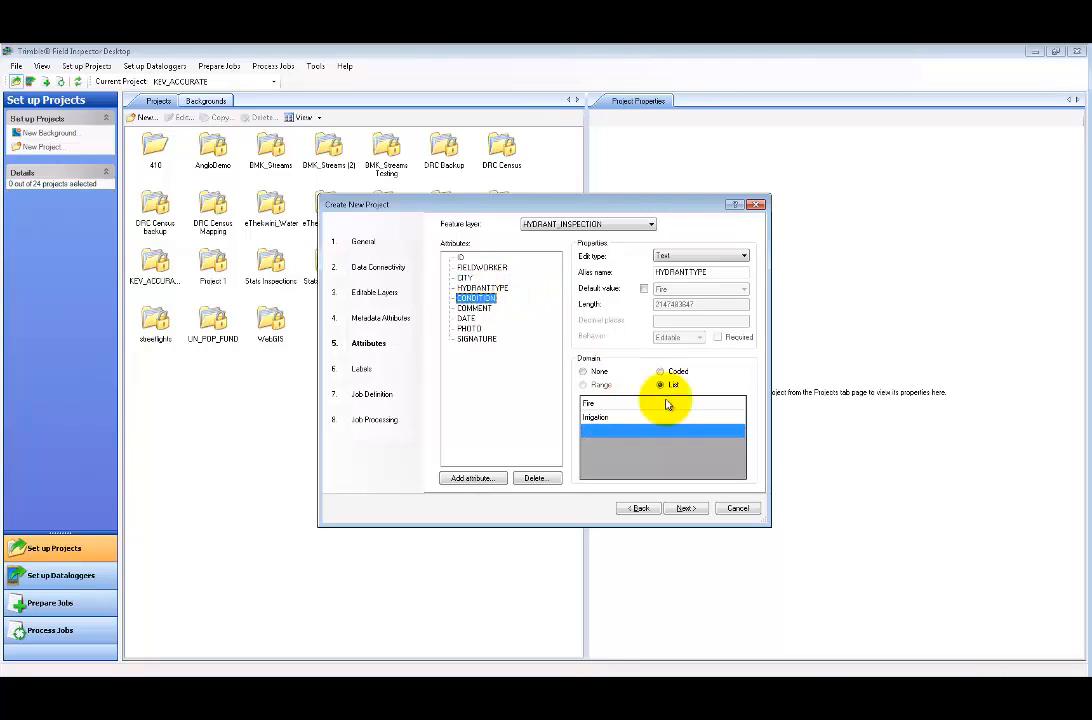
# - Keep CONDITION as text and give it a List domain of Good, Average and Bad
pyautogui.click(690, 254)
pyautogui.click(700, 254)
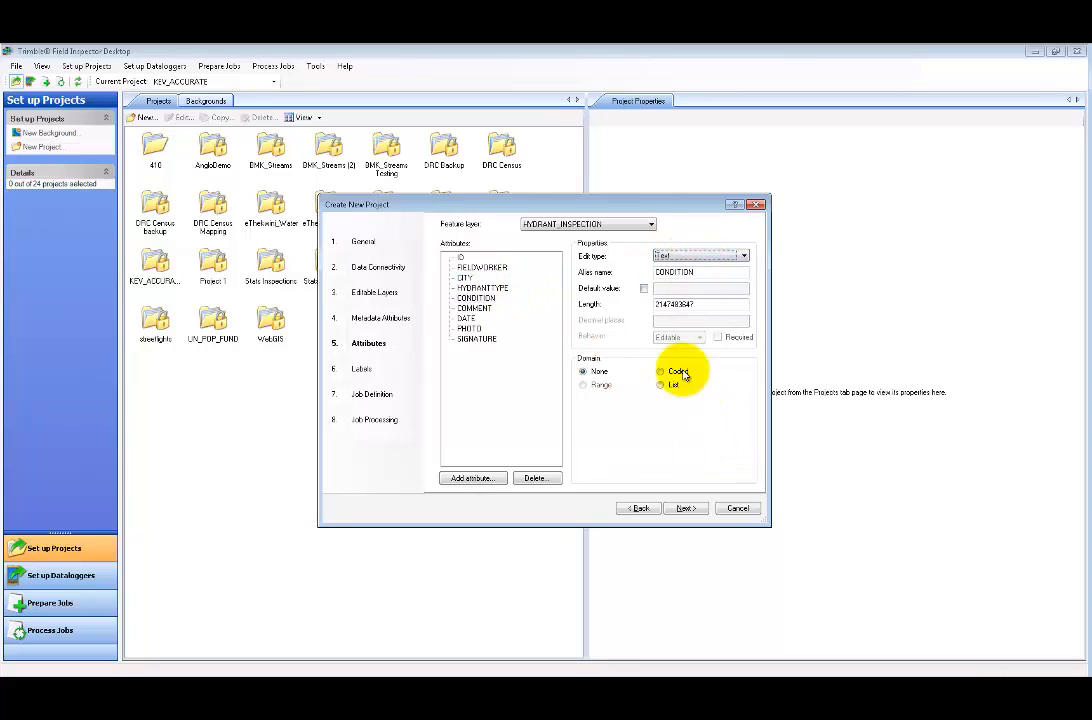
pyautogui.click(672, 386)
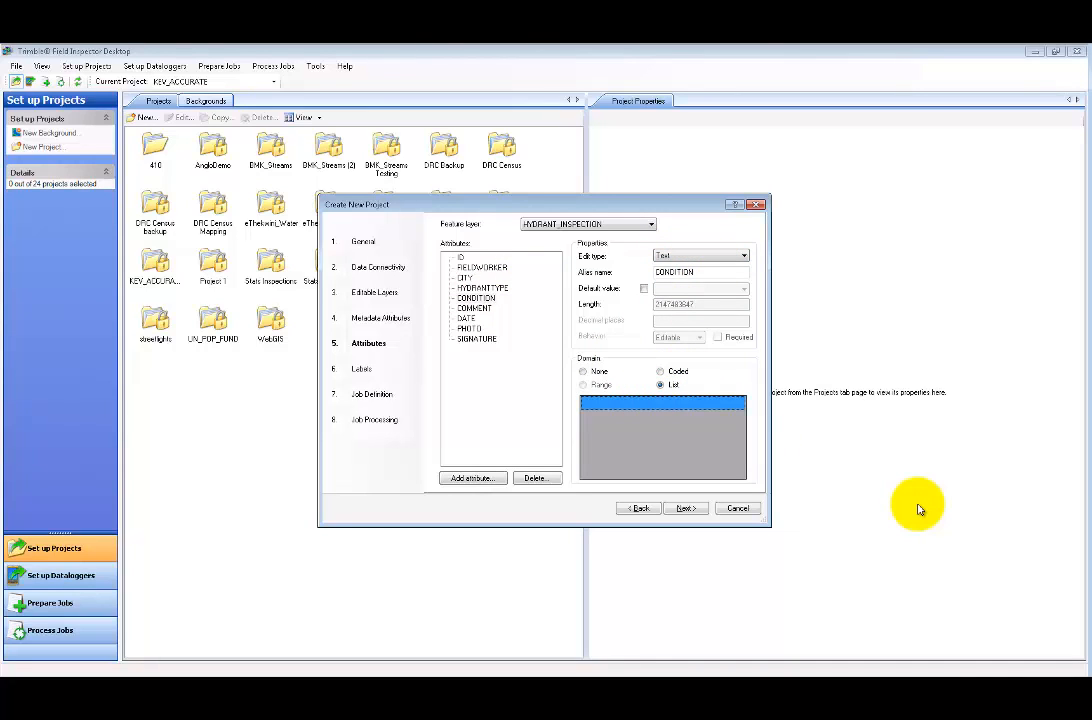
pyautogui.write('G')
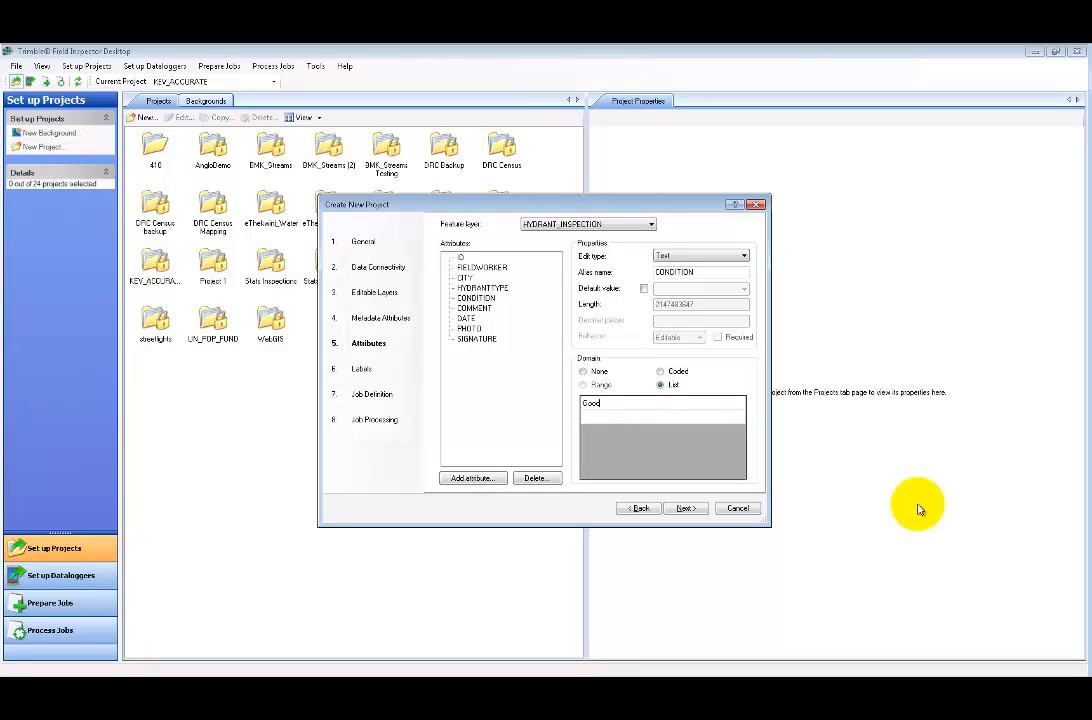
pyautogui.write('ood')
pyautogui.press('Return')
pyautogui.write('Ave')
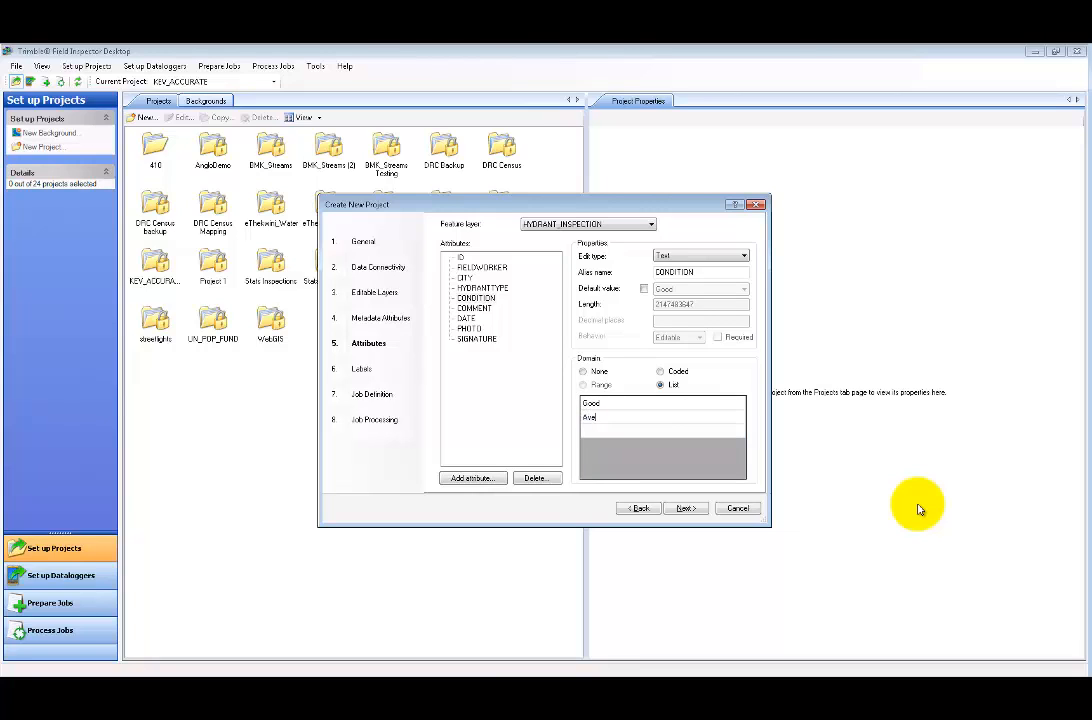
pyautogui.write('rage')
pyautogui.press('Return')
pyautogui.write('Bad')
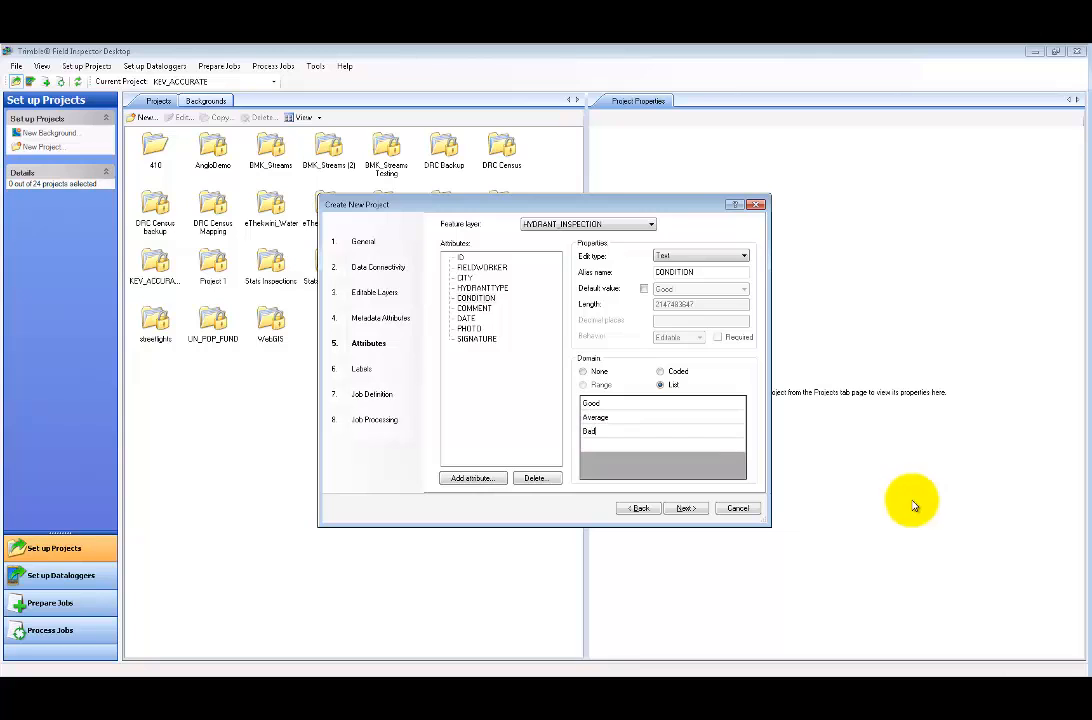
pyautogui.press('Return')
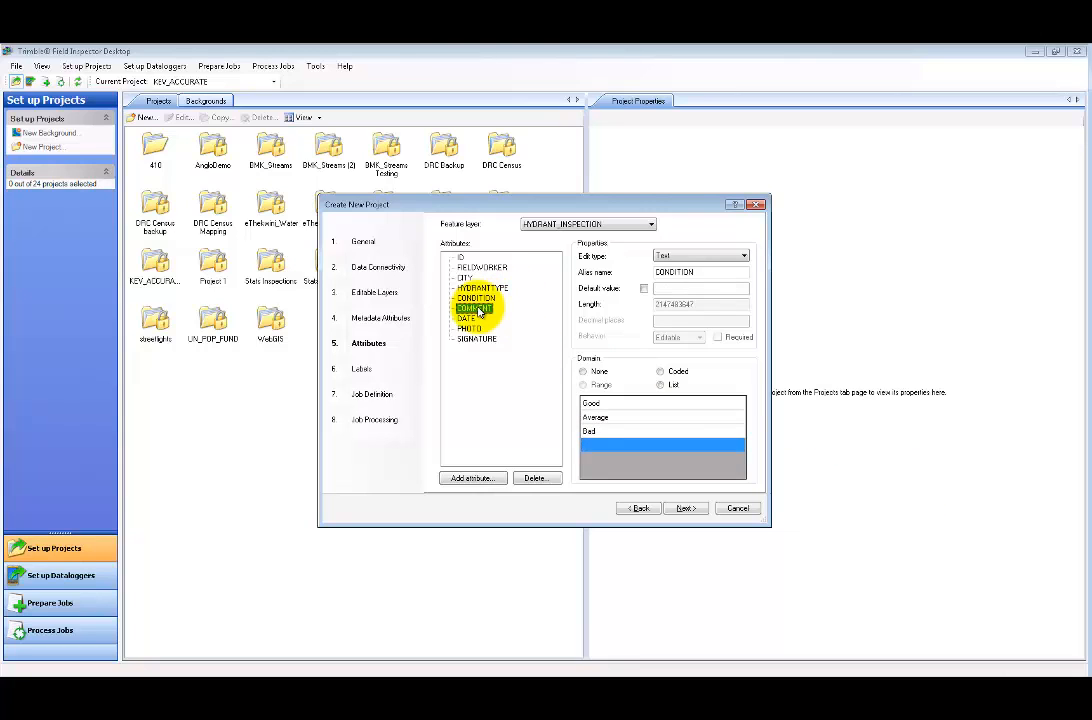
# - Set SIGNATURE's edit type to Signature, leave COMMENT as text, and finish the attributes step
pyautogui.click(474, 308)
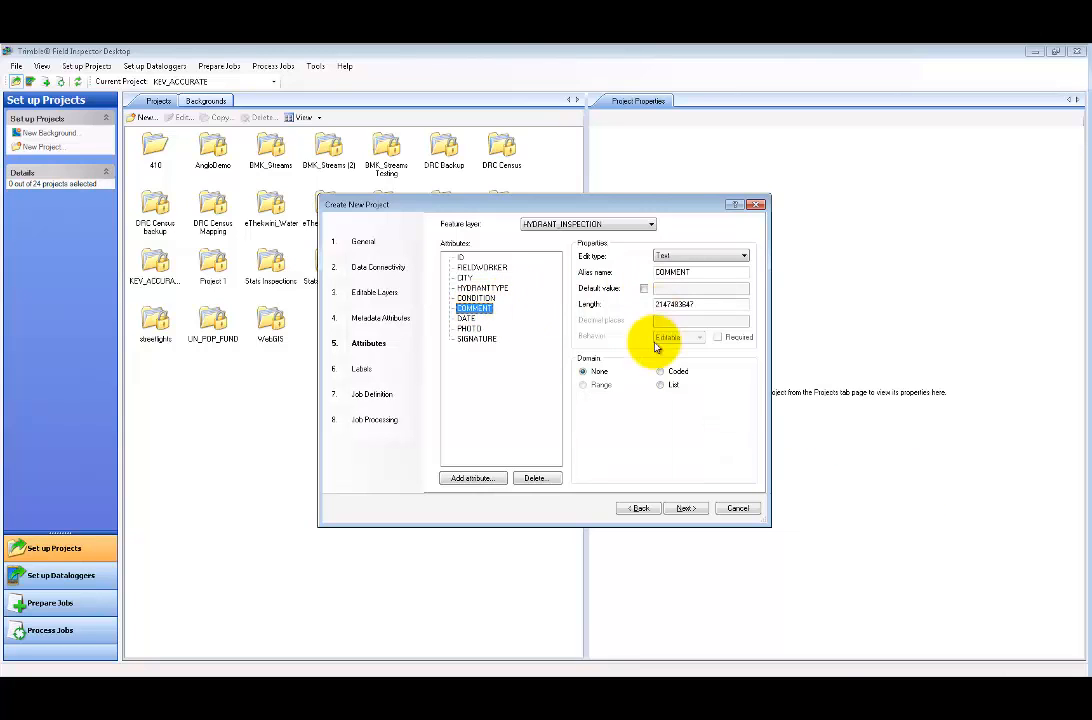
pyautogui.click(466, 318)
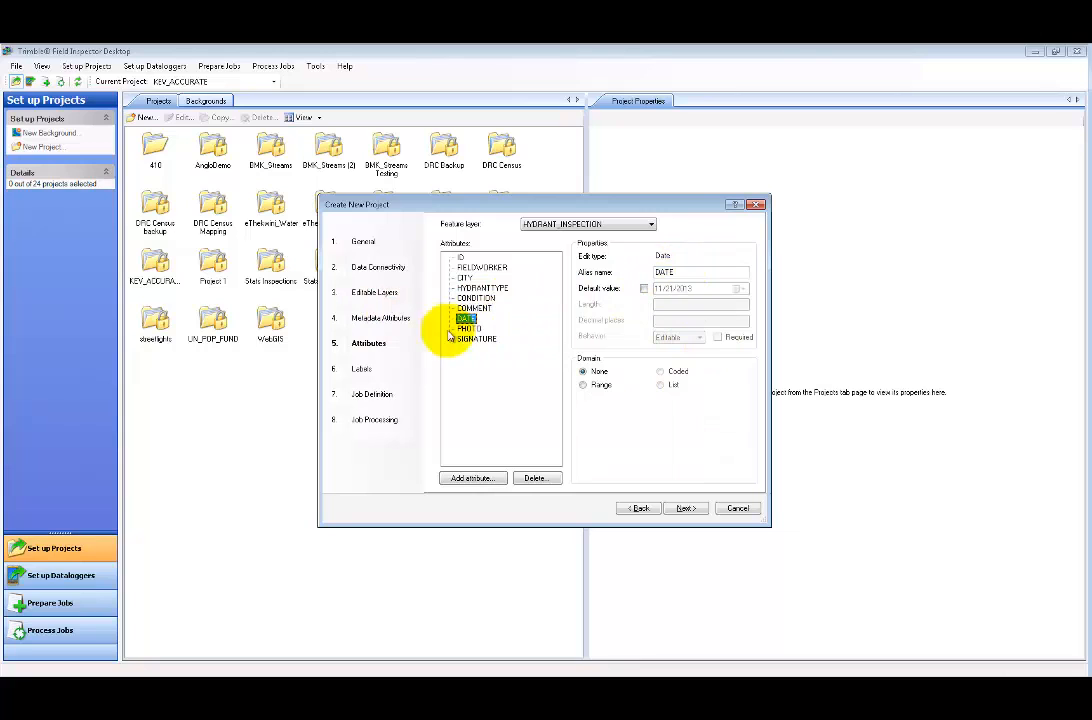
pyautogui.click(469, 328)
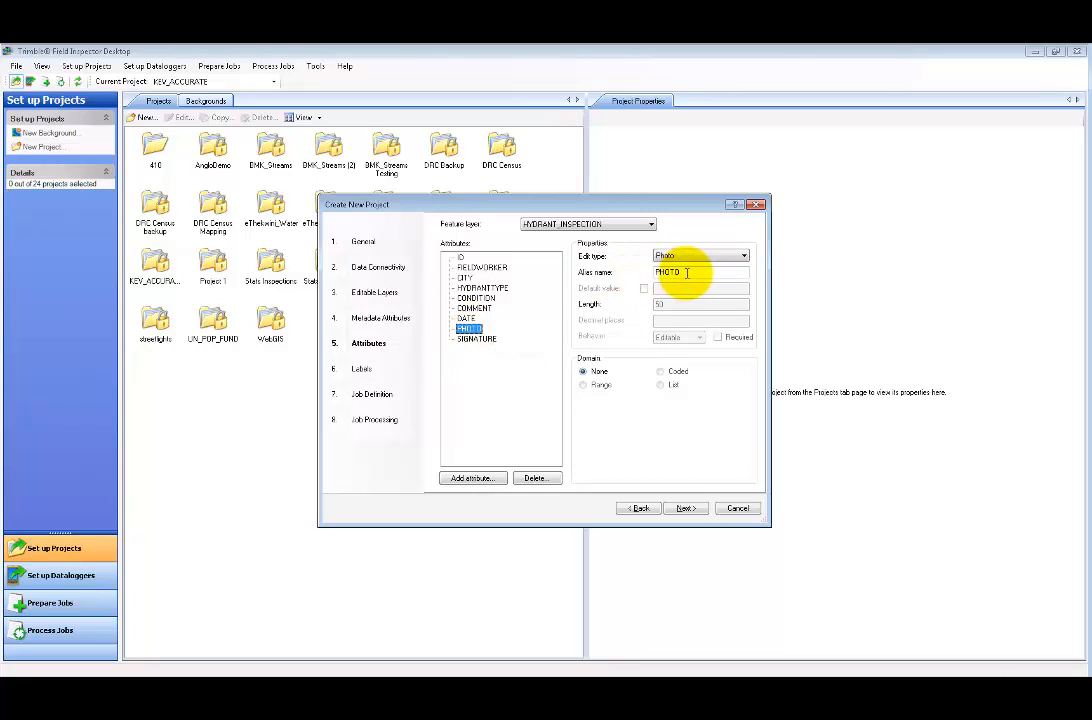
pyautogui.click(480, 339)
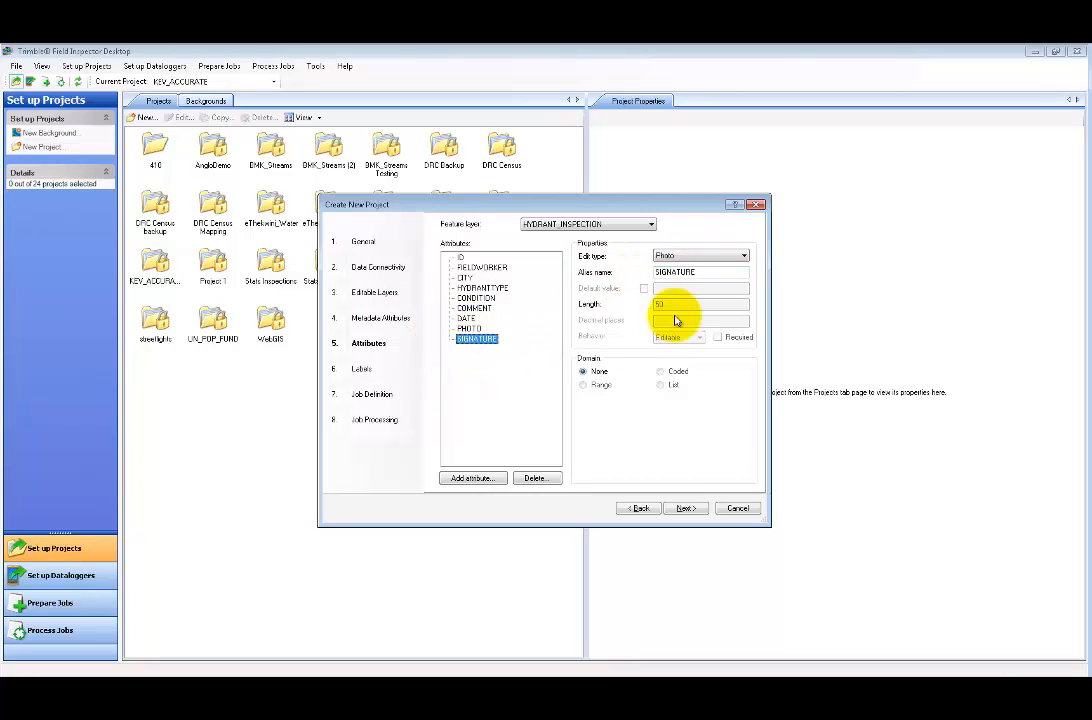
pyautogui.click(700, 256)
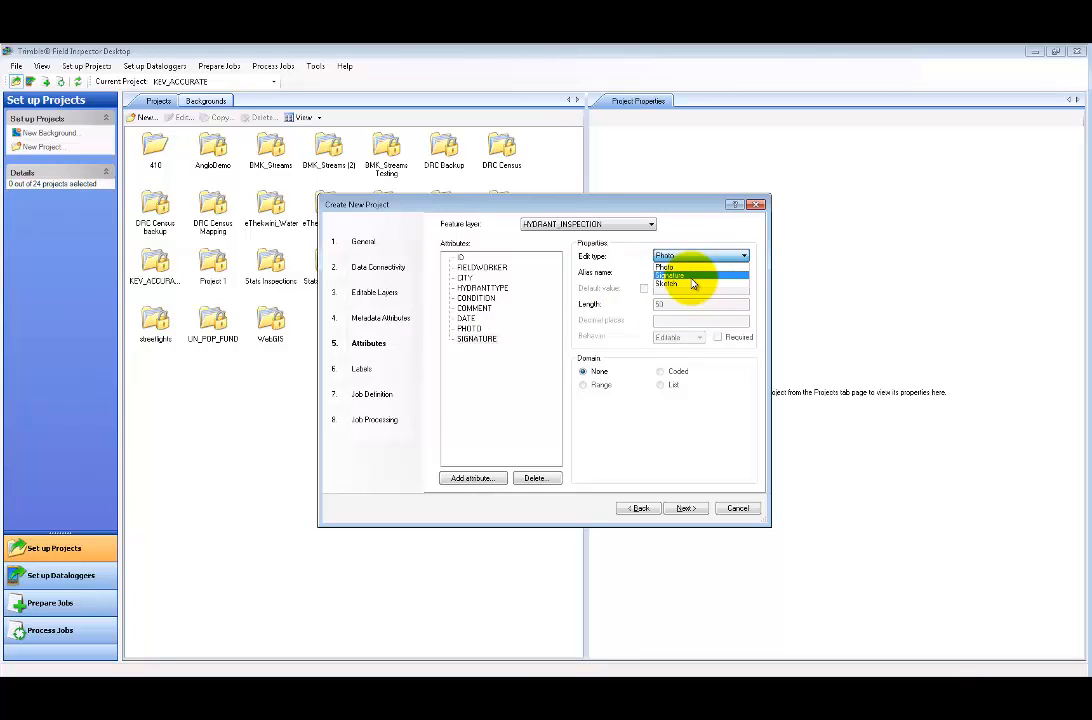
pyautogui.click(669, 275)
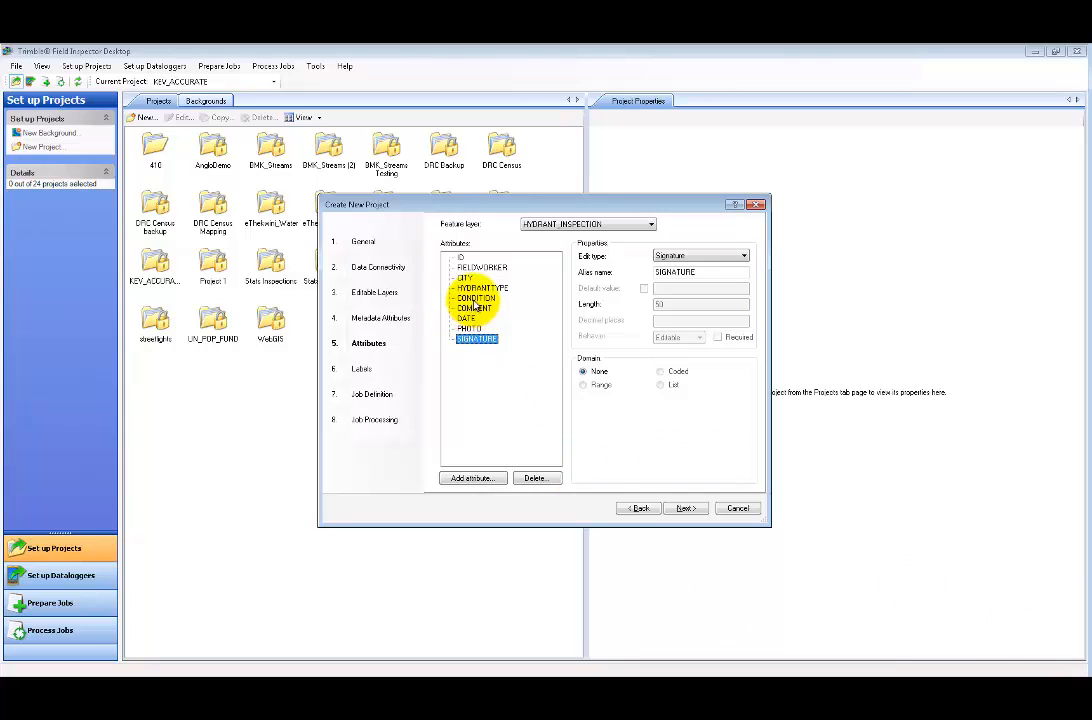
pyautogui.click(726, 256)
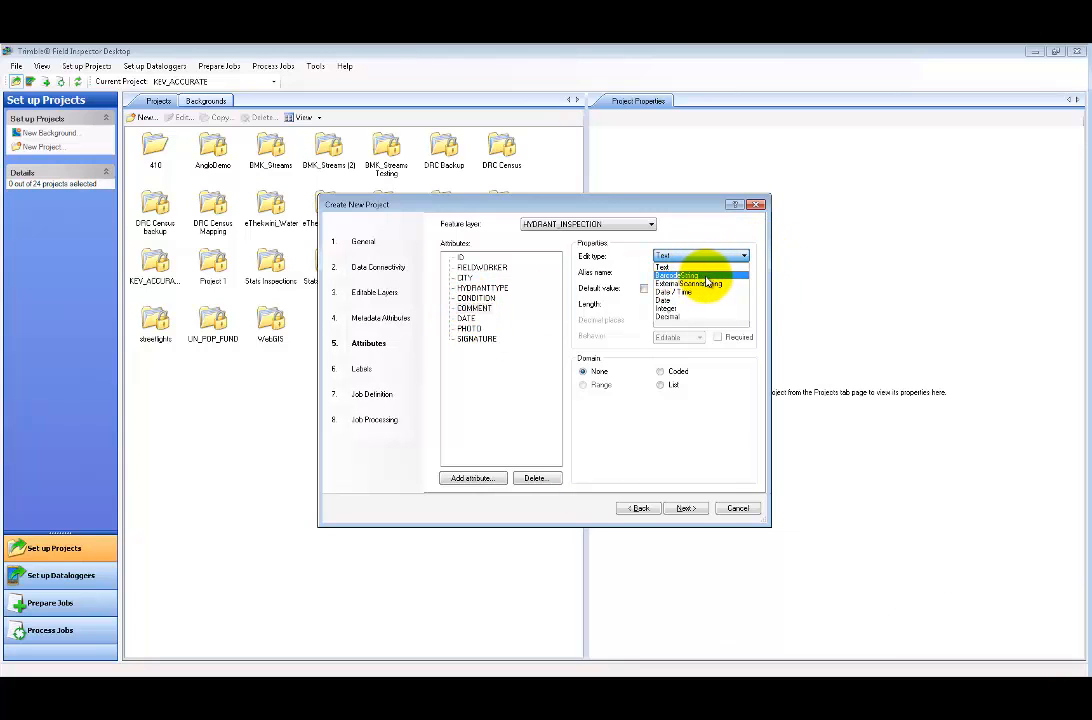
pyautogui.click(514, 405)
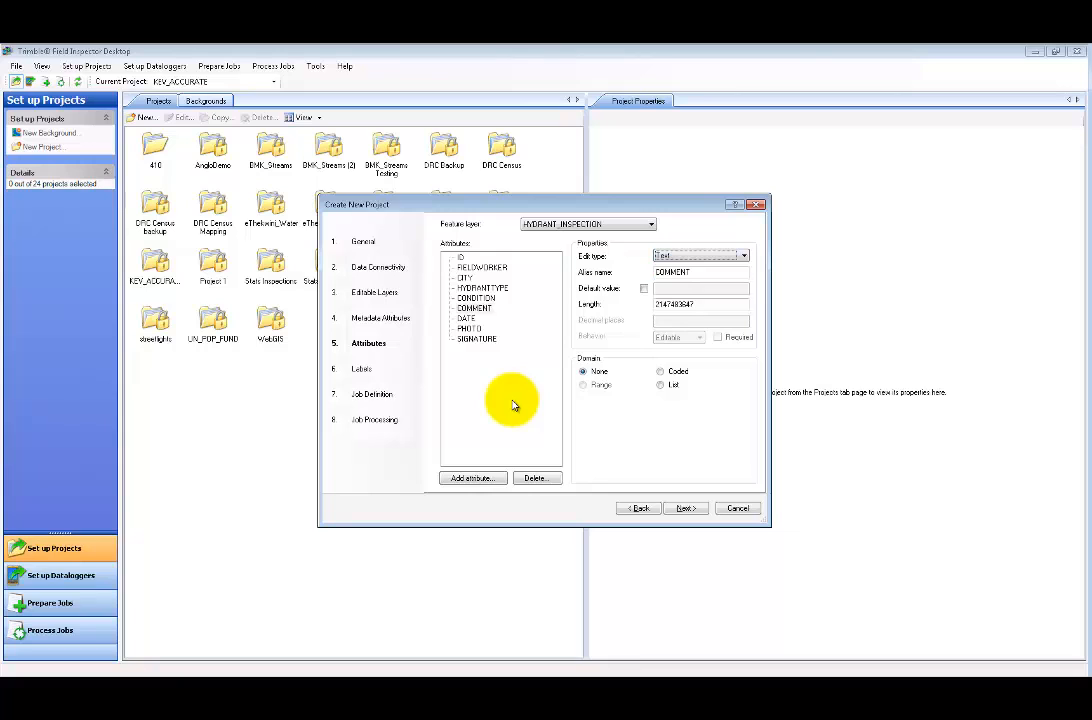
pyautogui.click(684, 508)
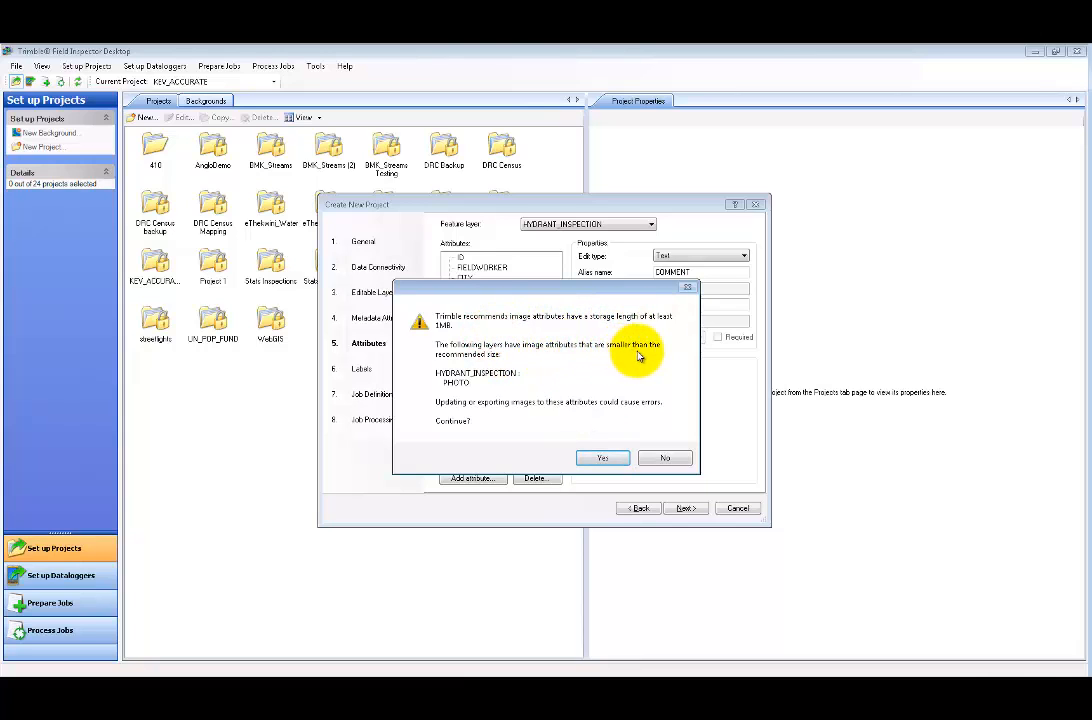
# - Accept the photo storage warning and label HYDRANT_INSPECTION by HYDRANTTYPE, leaving other layers unlabelled
pyautogui.click(603, 461)
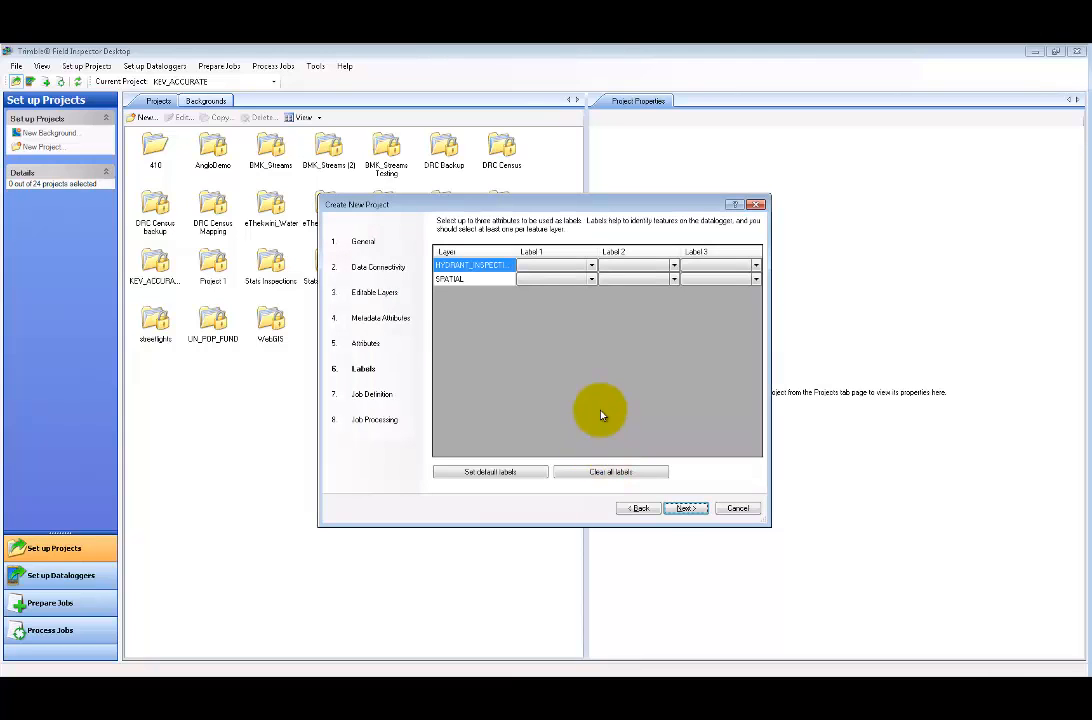
pyautogui.click(569, 270)
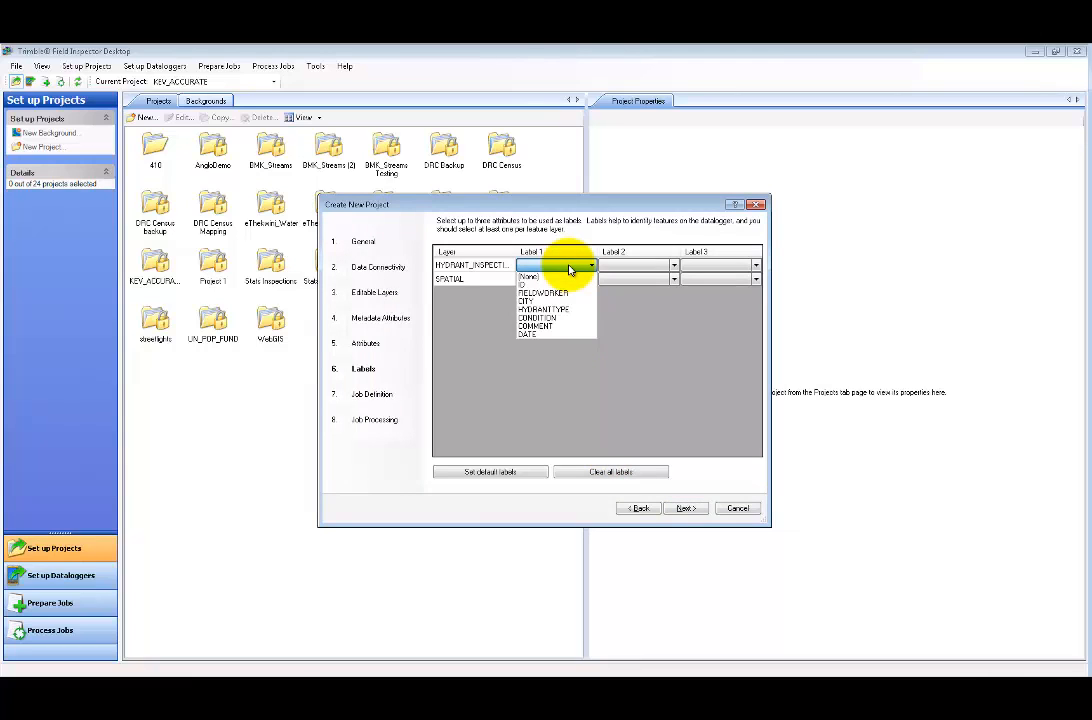
pyautogui.click(548, 309)
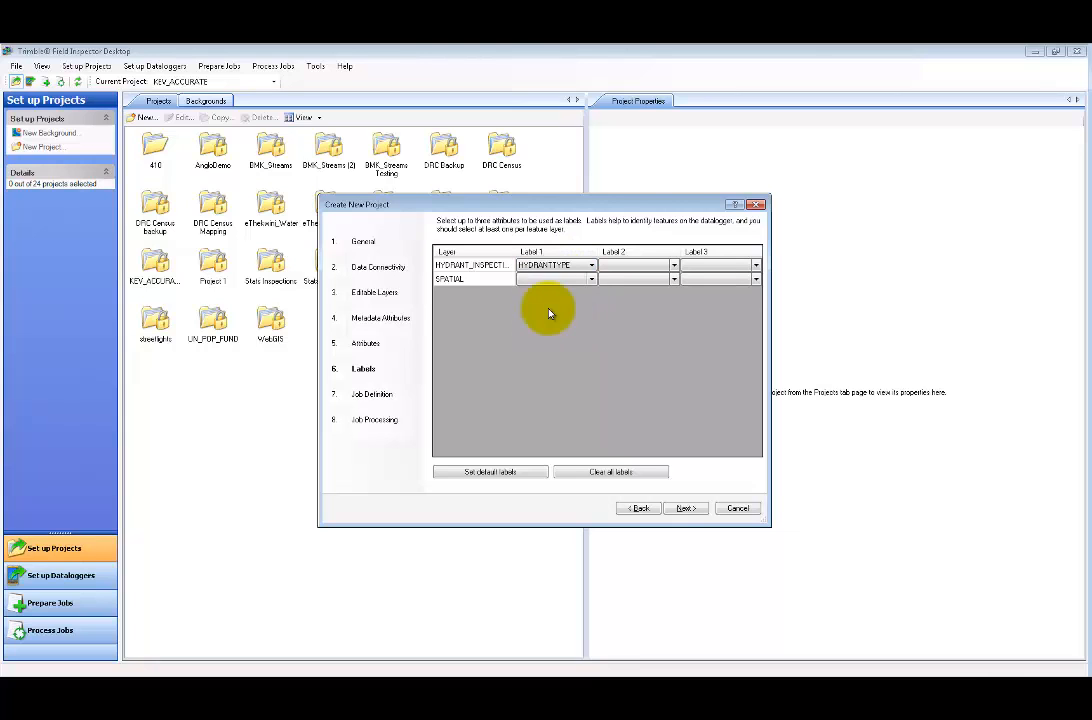
pyautogui.click(686, 508)
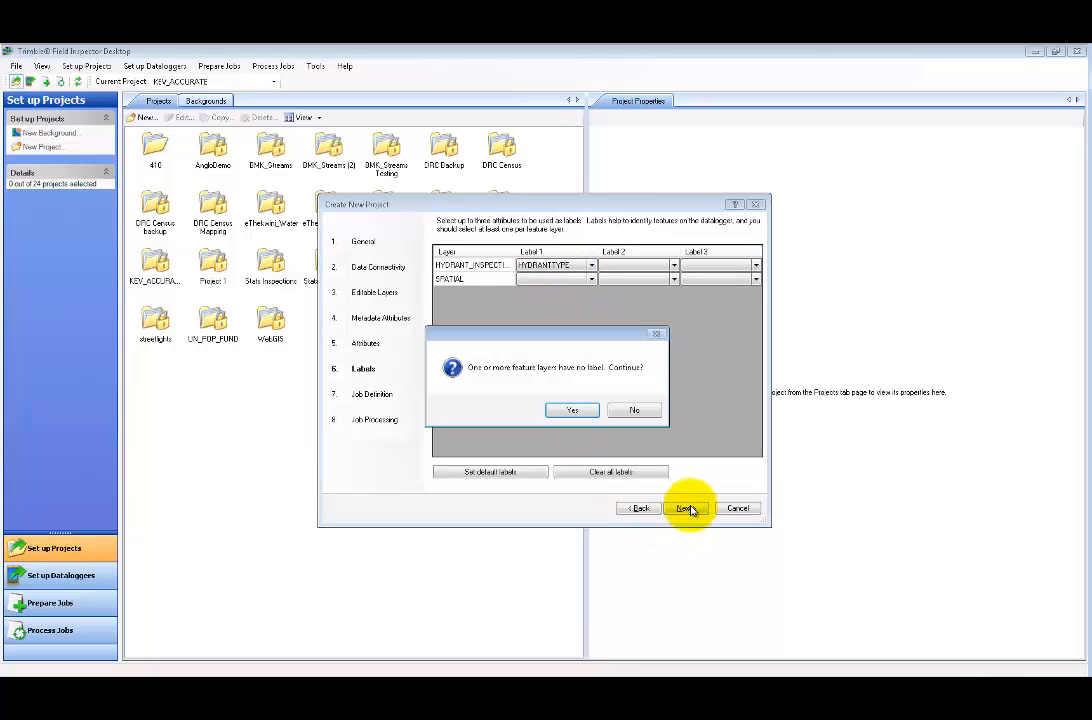
pyautogui.click(584, 410)
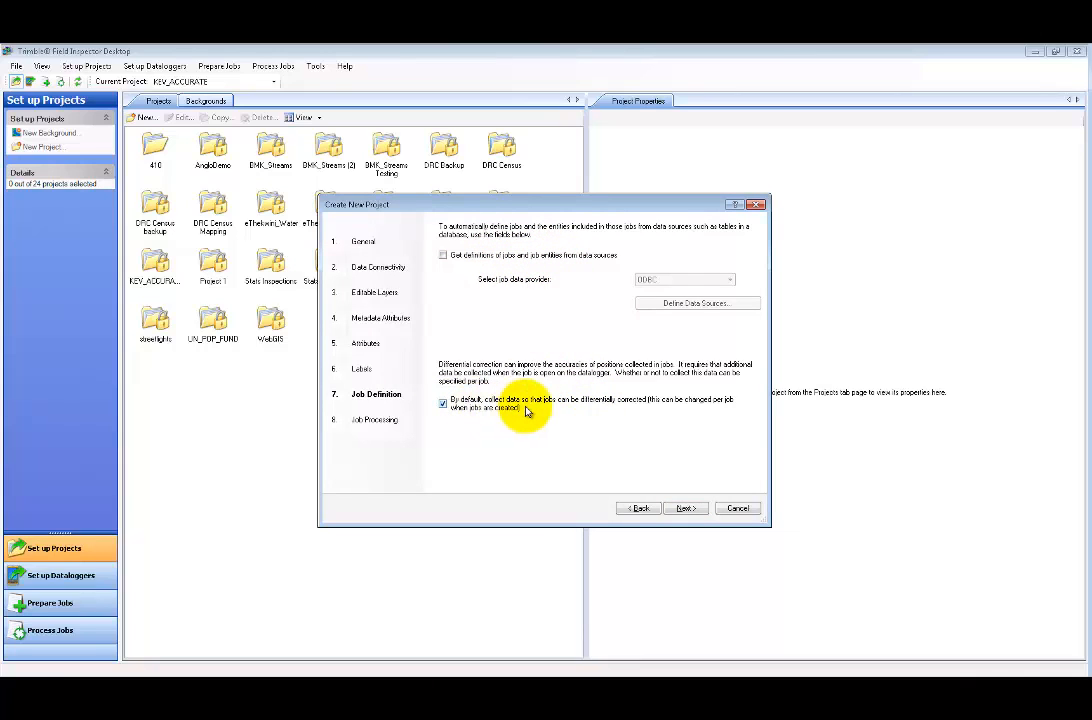
pyautogui.click(696, 512)
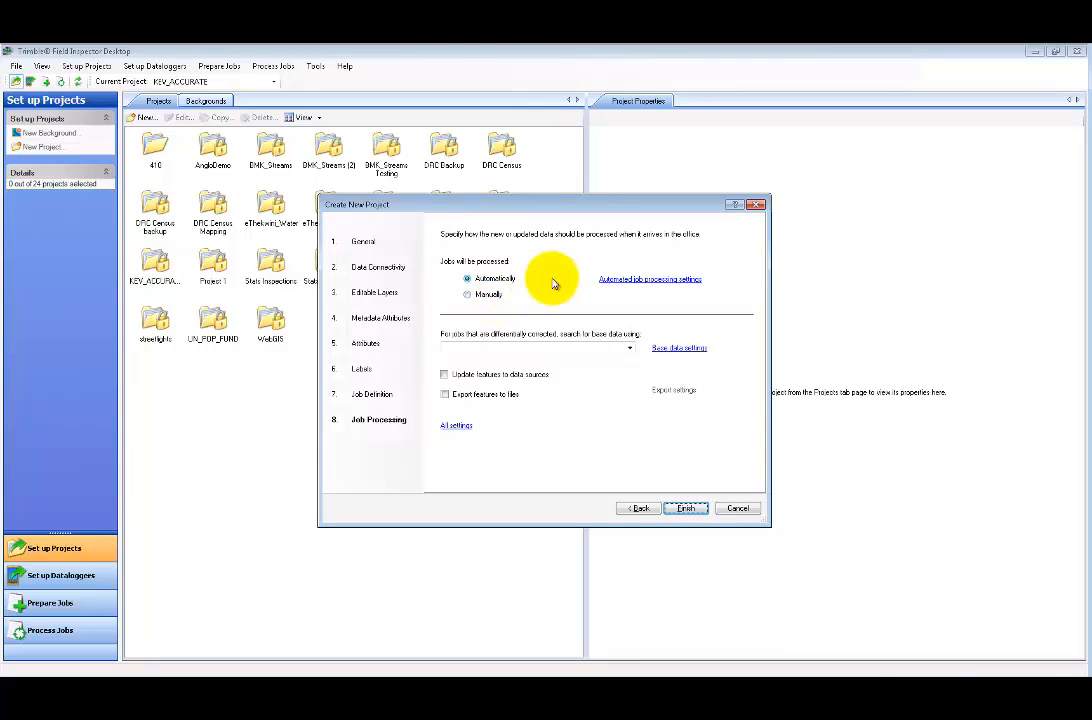
# - Set automated job processing to expect base data at 30 minutes past the hour
pyautogui.click(645, 280)
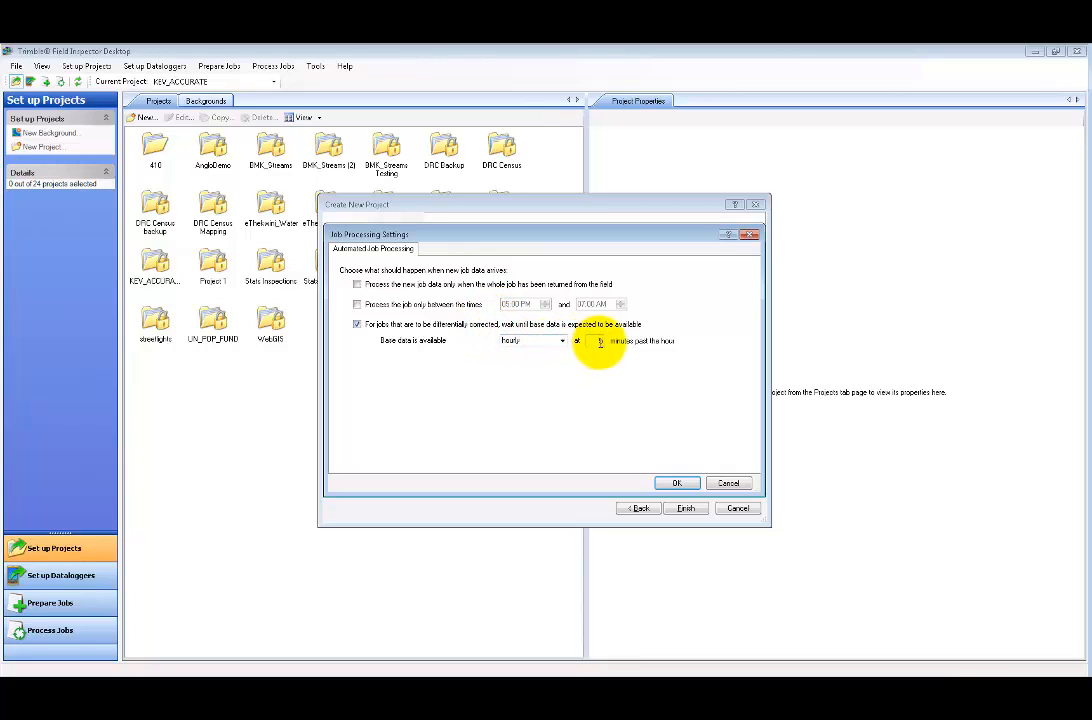
pyautogui.moveTo(595, 342); pyautogui.dragTo(655, 344)
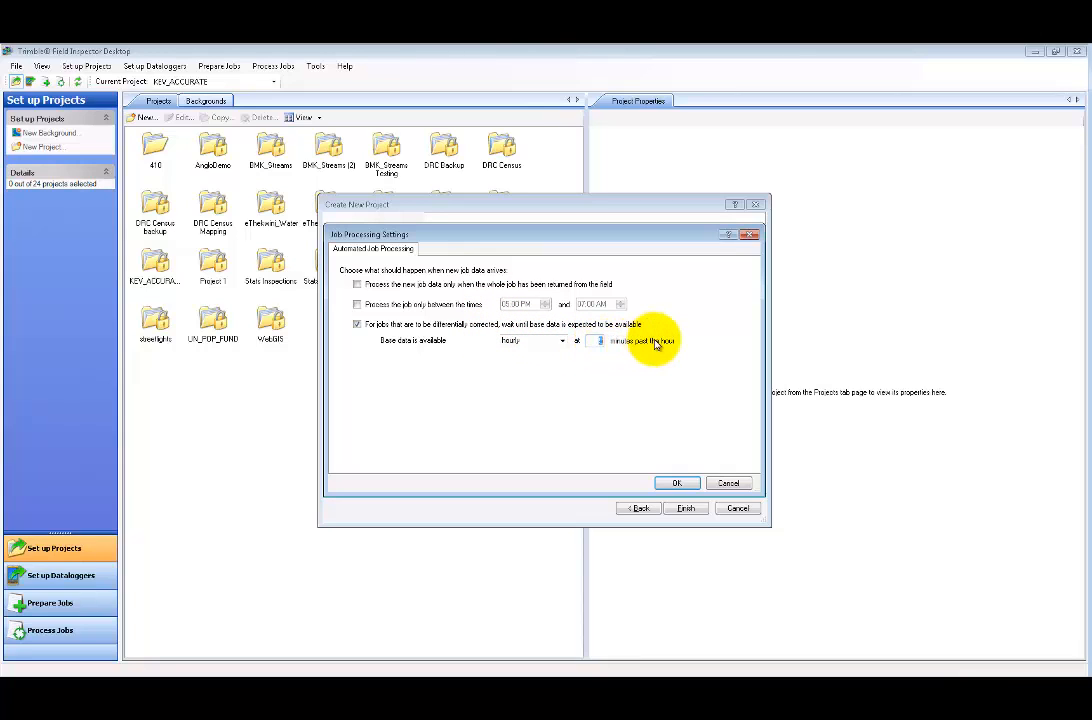
pyautogui.click(677, 483)
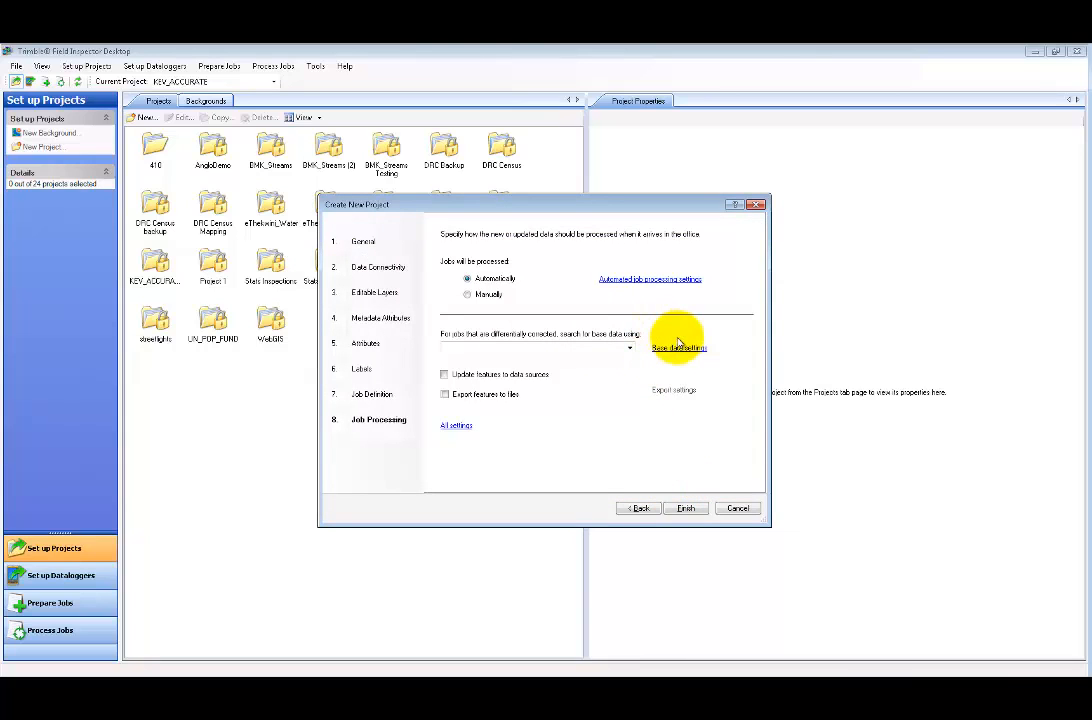
# - Choose TrigNet Pretoria as the base data source and enable updating features to data sources
pyautogui.click(628, 350)
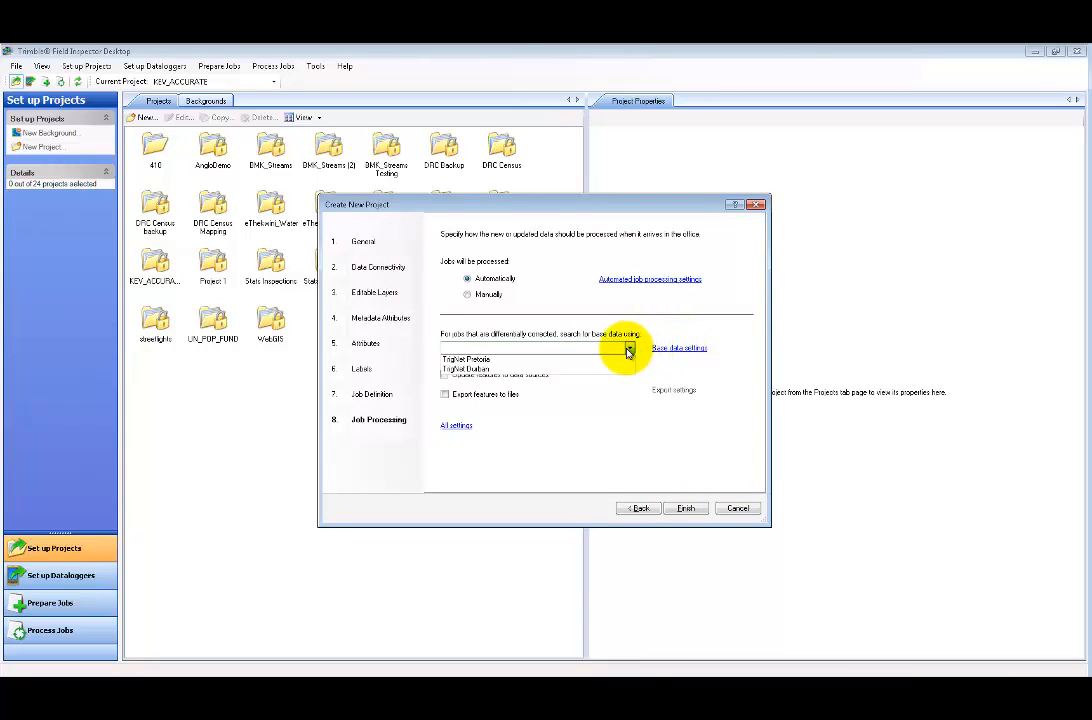
pyautogui.click(585, 360)
pyautogui.click(680, 348)
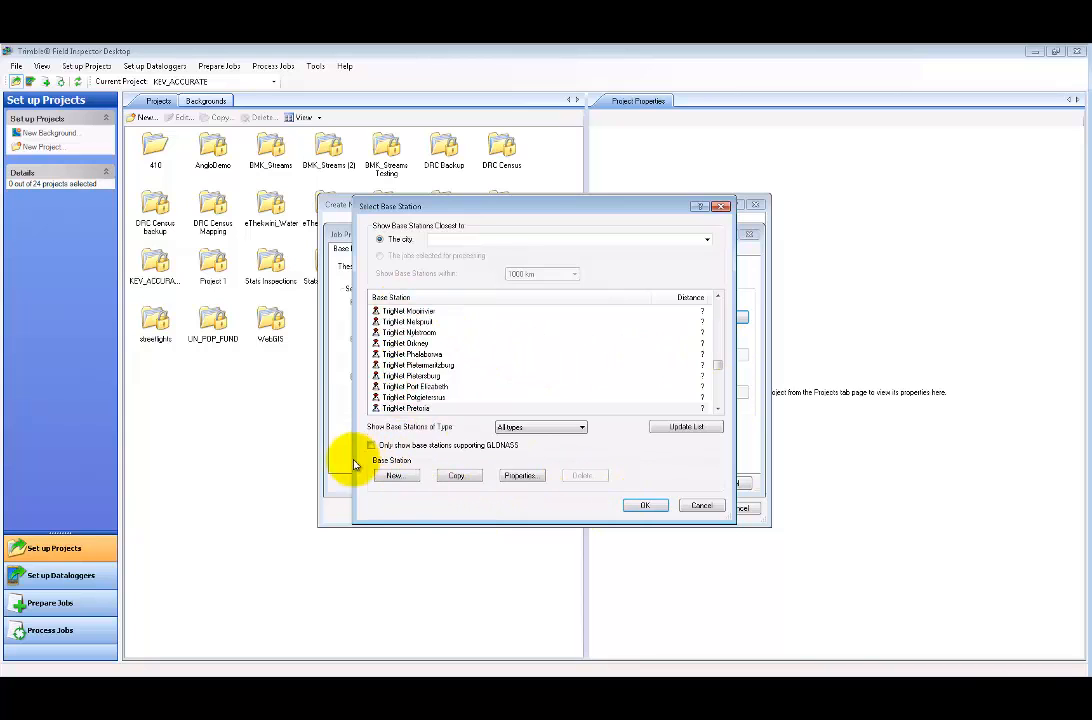
pyautogui.click(645, 506)
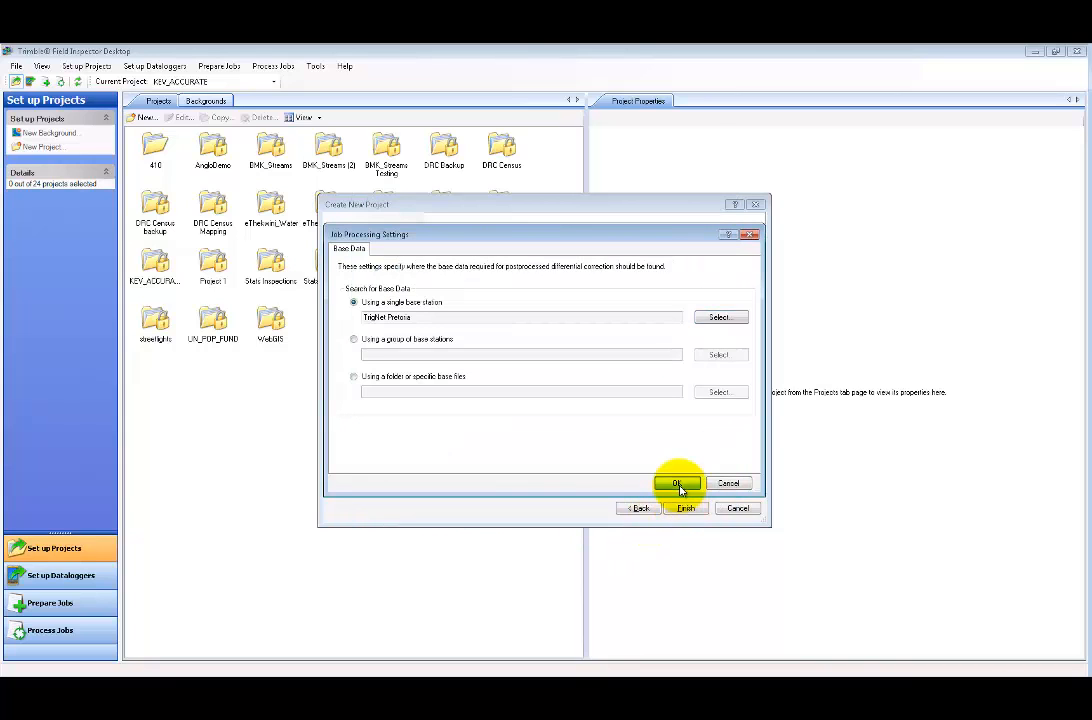
pyautogui.click(677, 485)
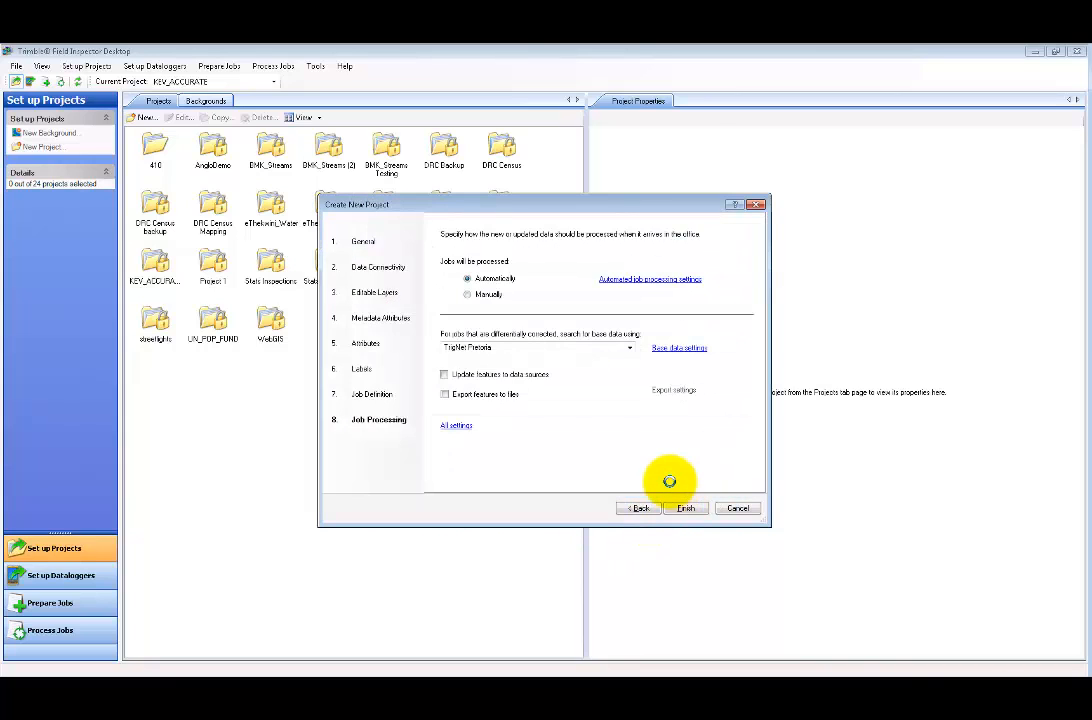
pyautogui.click(492, 378)
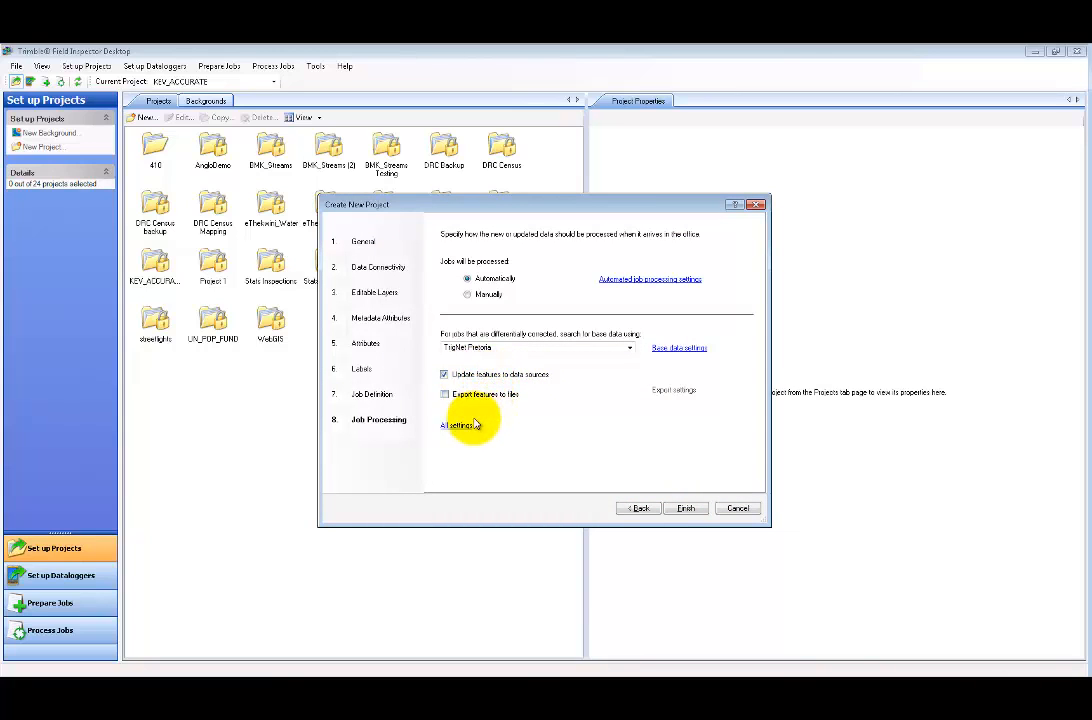
# - Open All settings and step through Differential Correction, Base Data and Export Filter to Export Provider
pyautogui.click(465, 429)
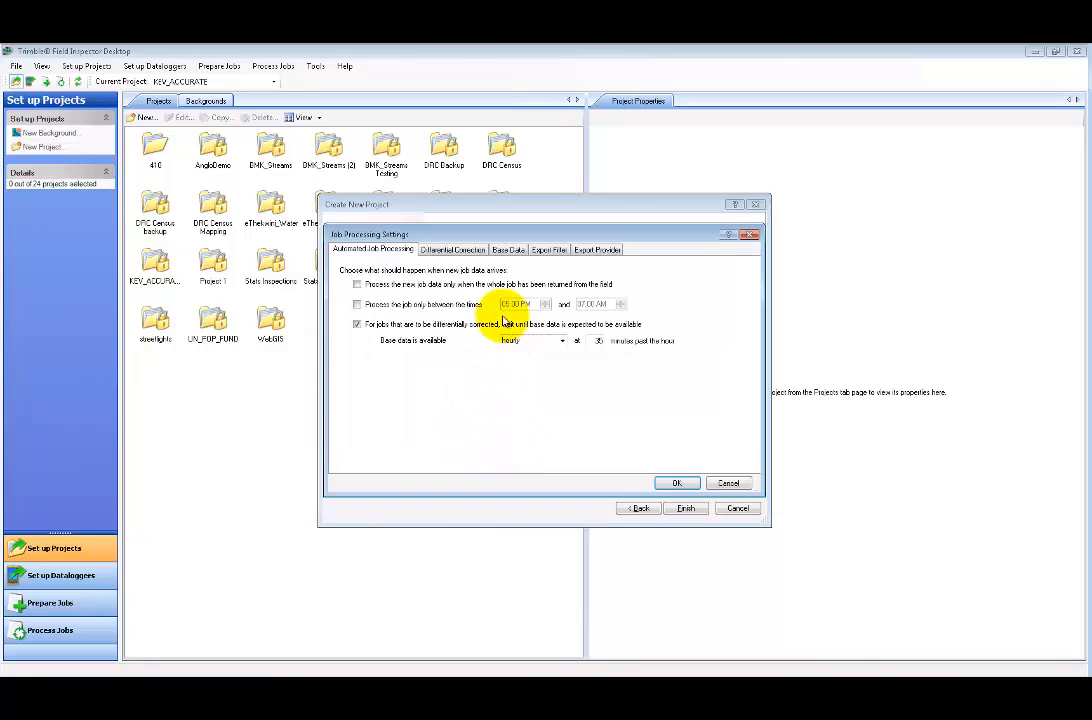
pyautogui.click(470, 250)
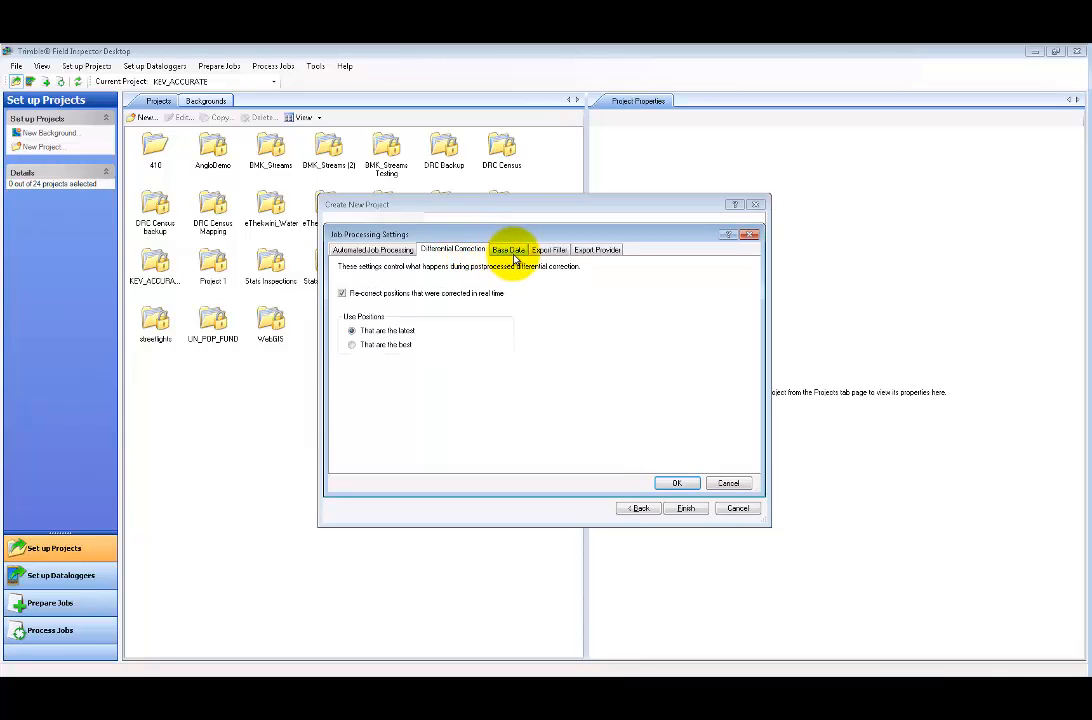
pyautogui.click(511, 251)
pyautogui.click(549, 251)
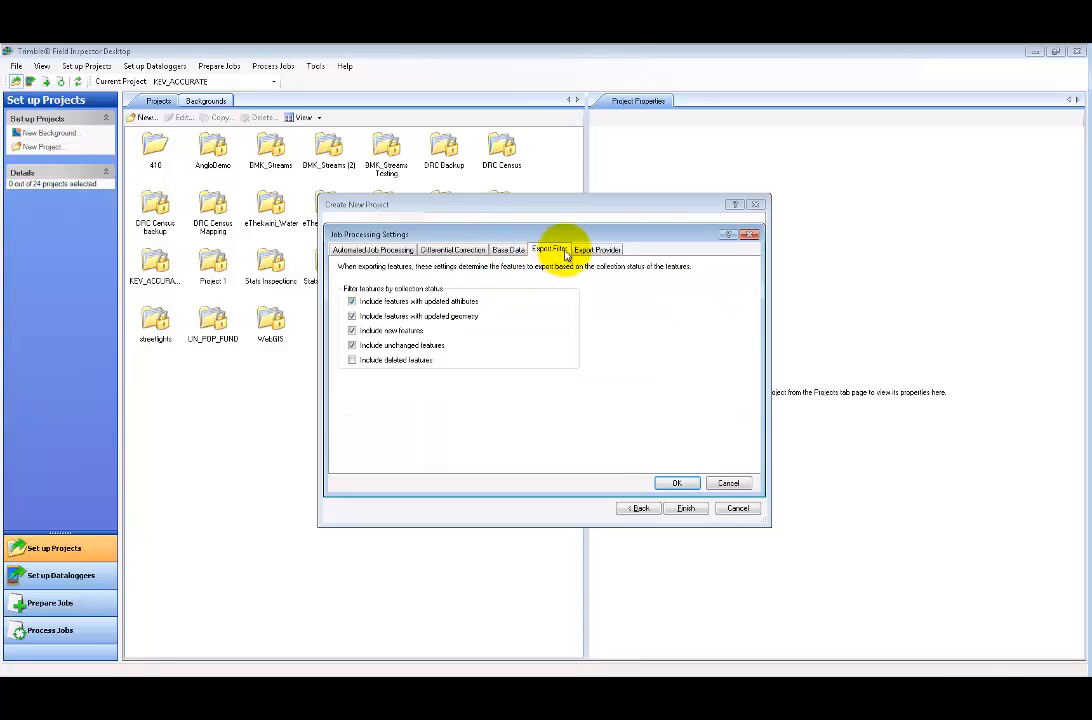
pyautogui.click(592, 250)
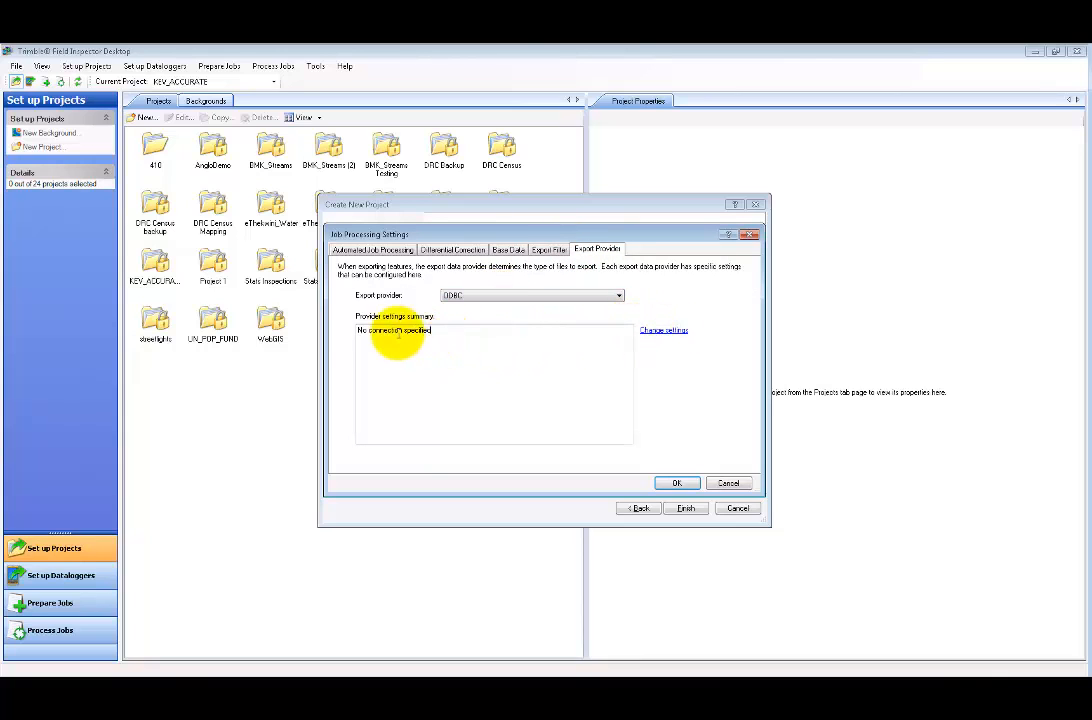
pyautogui.moveTo(432, 331); pyautogui.dragTo(334, 325)
# - Set the ODBC export to an ODBC DSN connection using the Tutorial data source and the database username
pyautogui.click(663, 331)
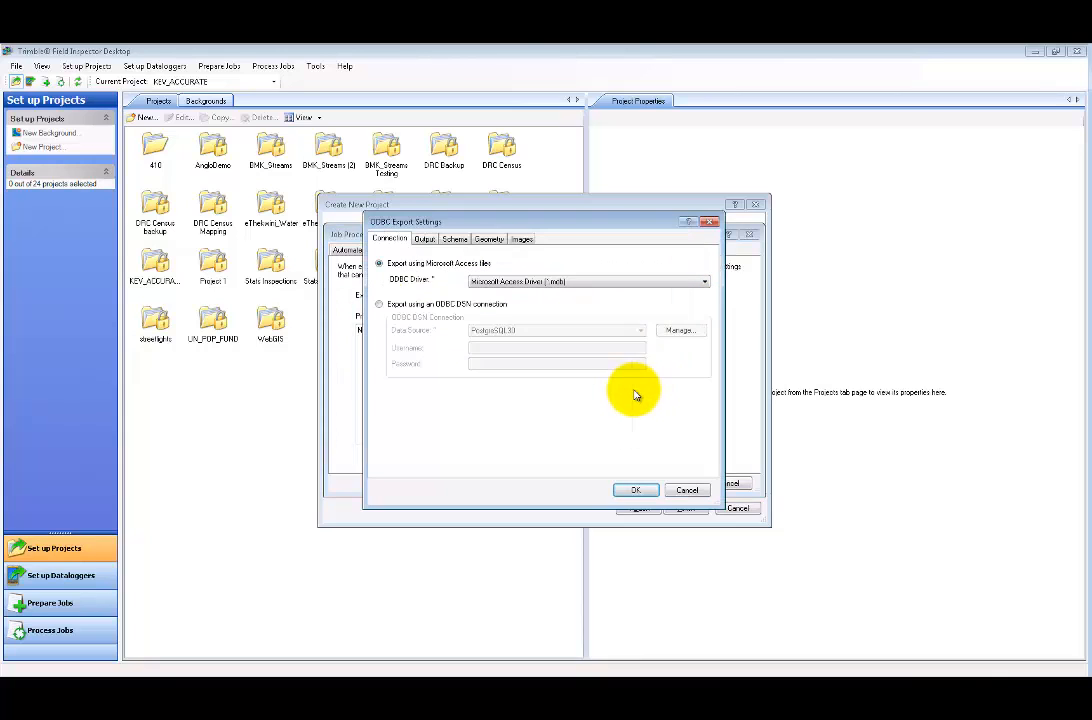
pyautogui.click(545, 282)
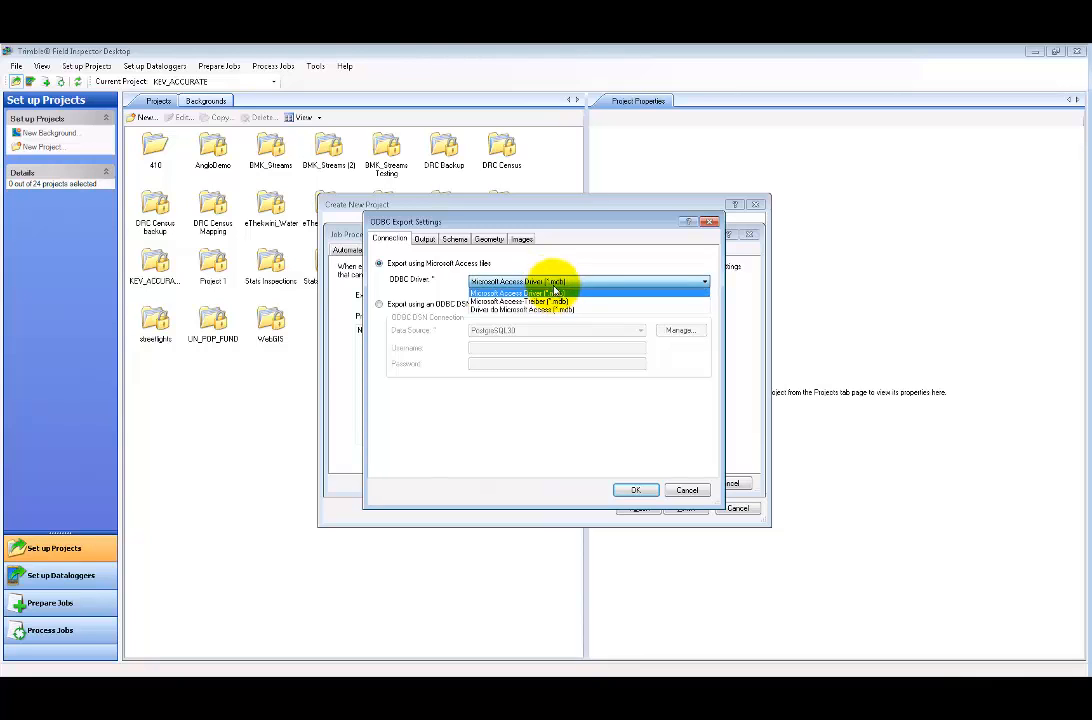
pyautogui.click(553, 291)
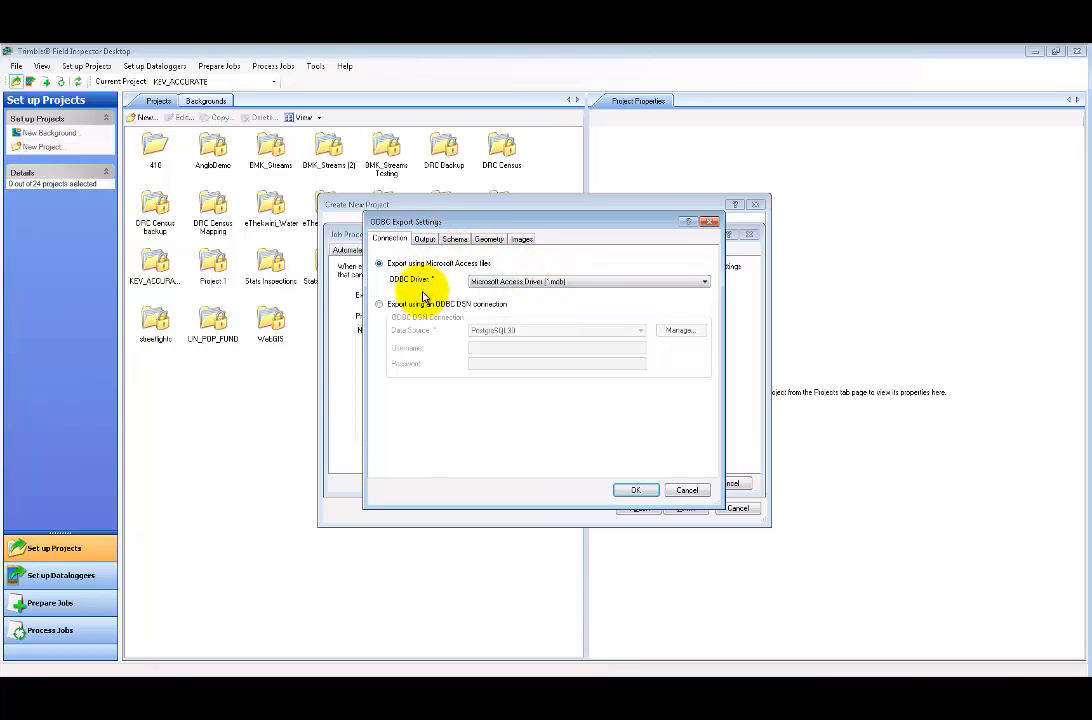
pyautogui.click(421, 304)
pyautogui.click(565, 331)
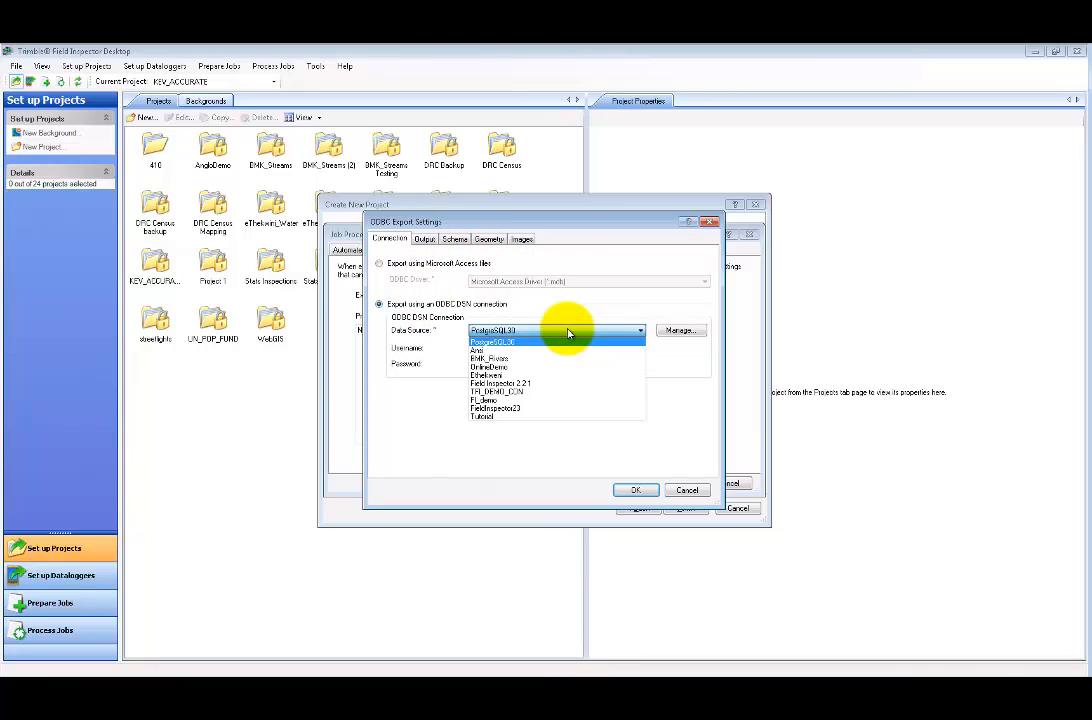
pyautogui.click(512, 416)
pyautogui.click(495, 348)
pyautogui.write('sa')
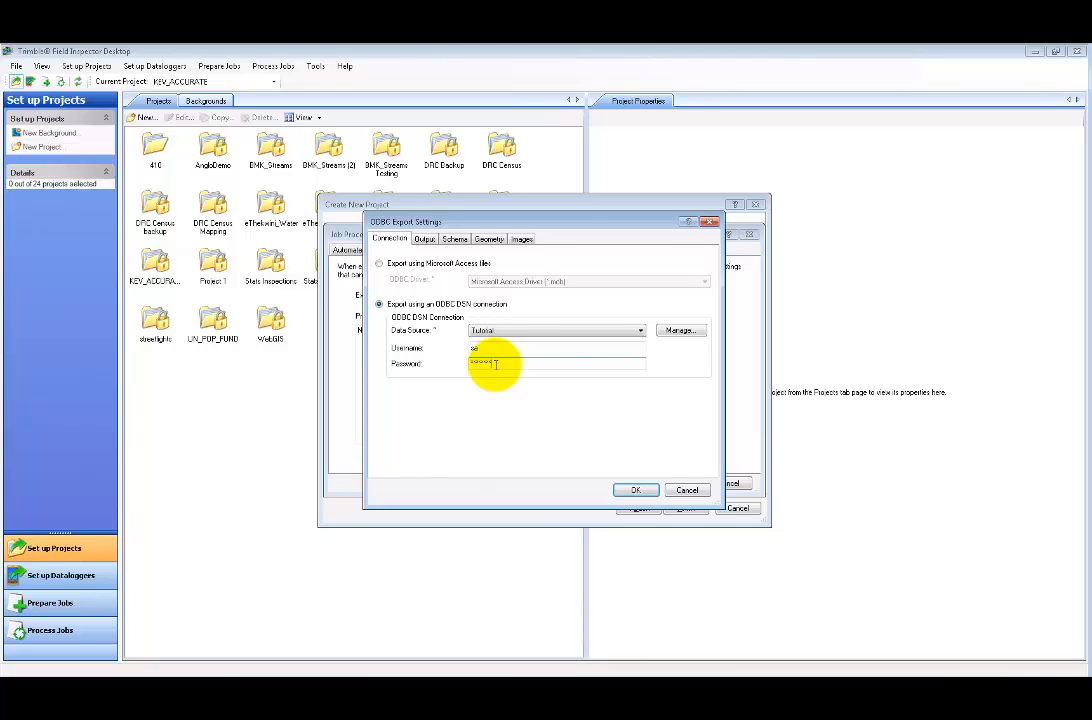
# - Store geometry in native format using Latitude/Longitude WGS 1984, then confirm both settings dialogs
pyautogui.click(425, 239)
pyautogui.click(455, 239)
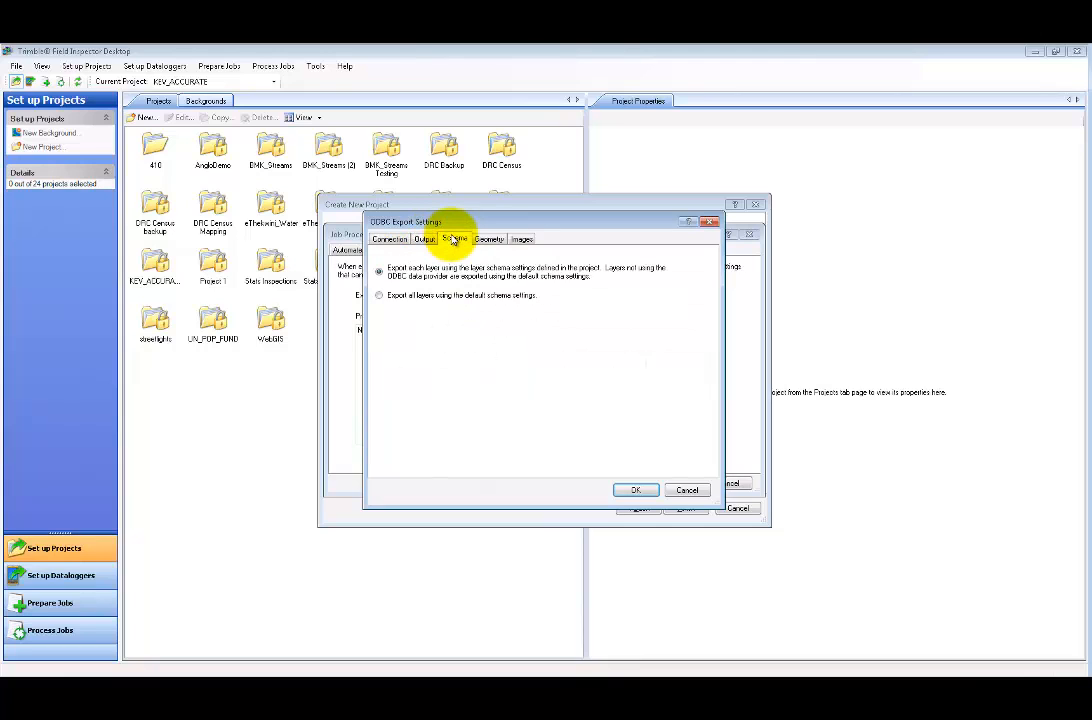
pyautogui.click(489, 239)
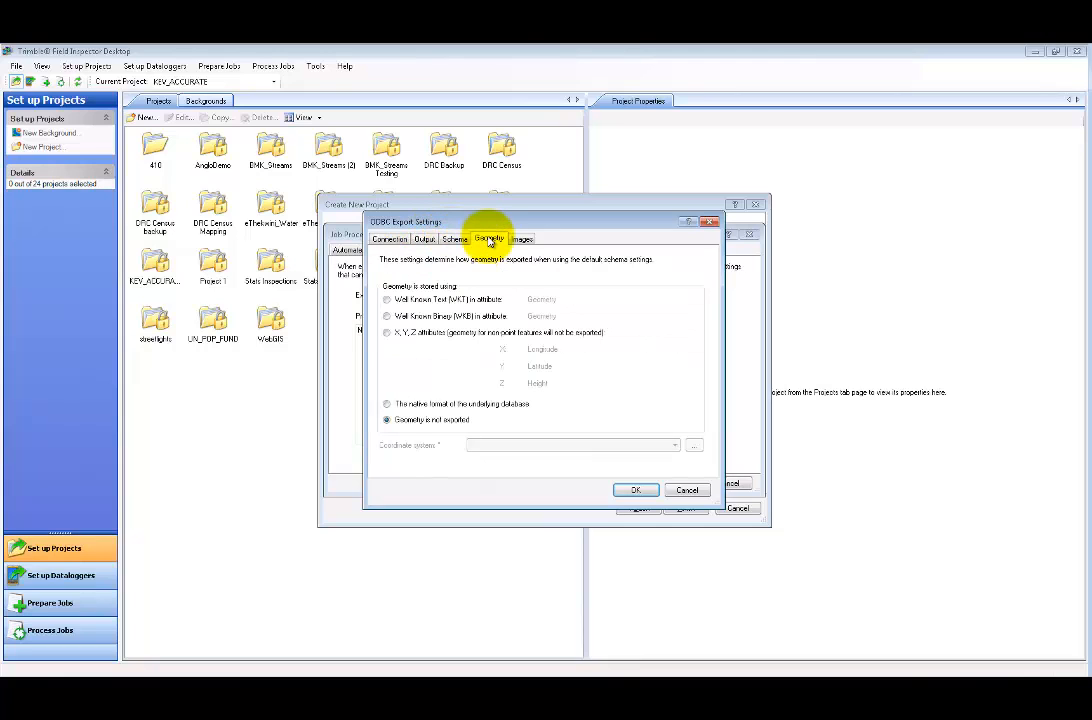
pyautogui.click(474, 405)
pyautogui.click(492, 444)
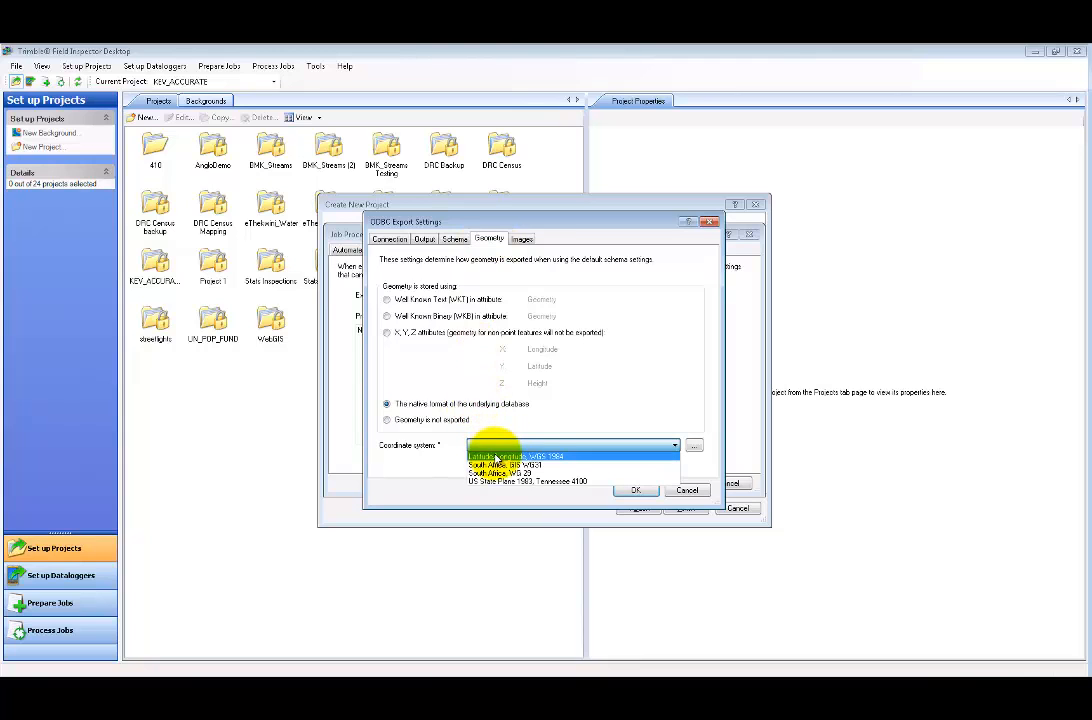
pyautogui.click(496, 457)
pyautogui.click(523, 240)
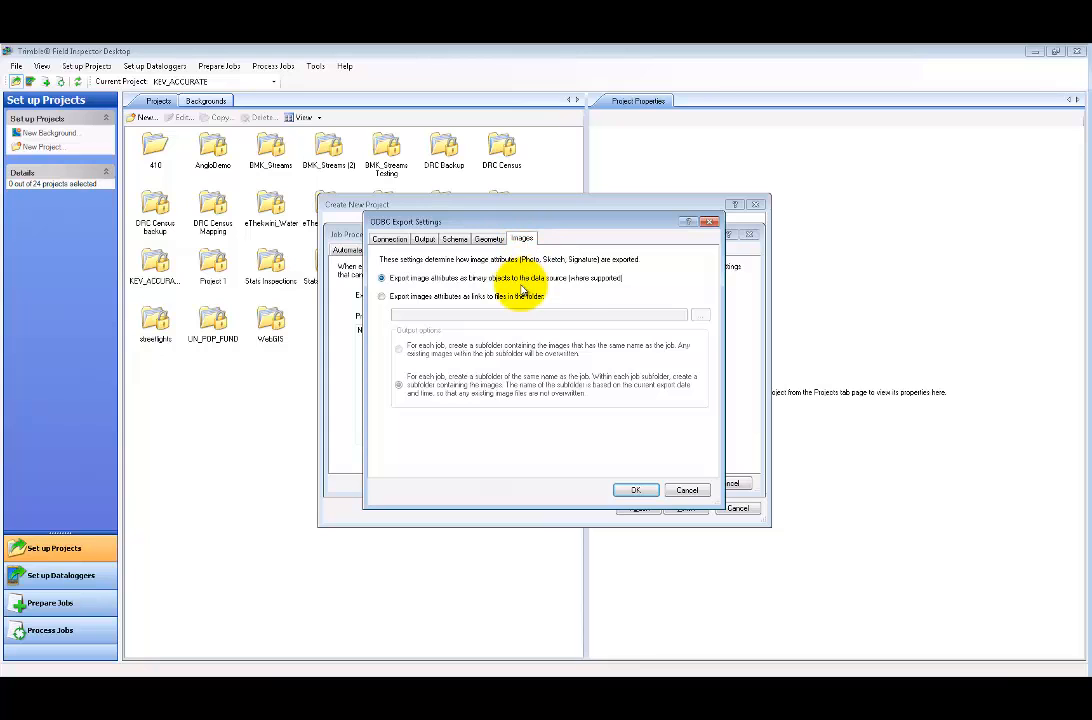
pyautogui.click(632, 490)
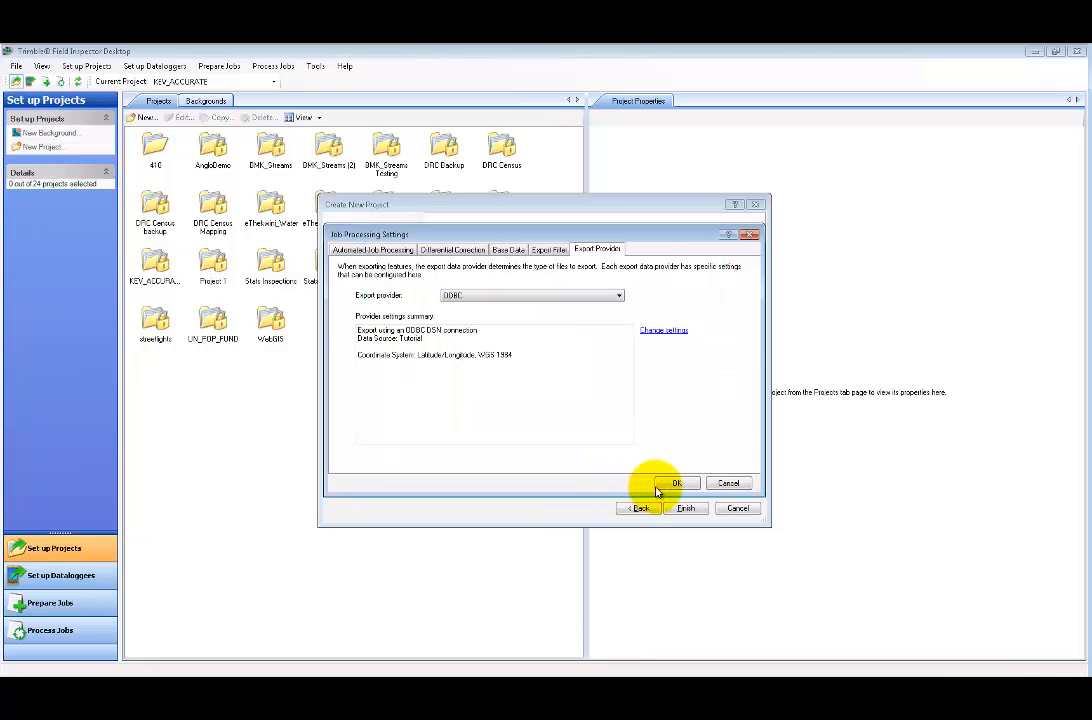
pyautogui.click(674, 484)
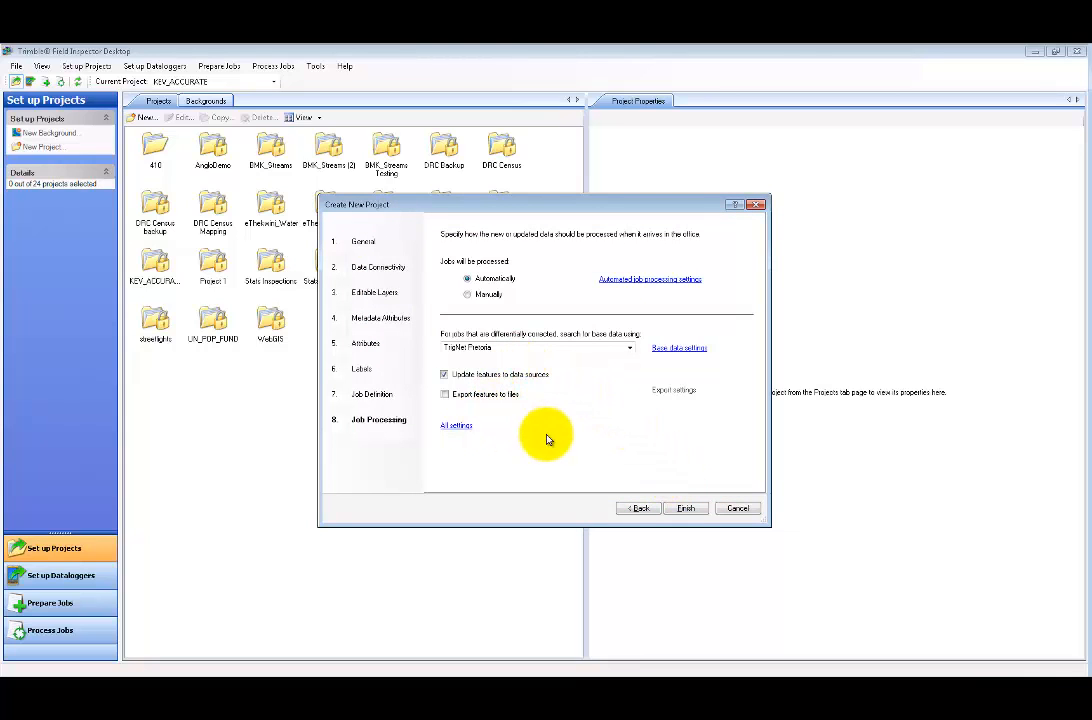
# - Finish the new project wizard and select Tutorial 01 to show its layers
pyautogui.click(690, 508)
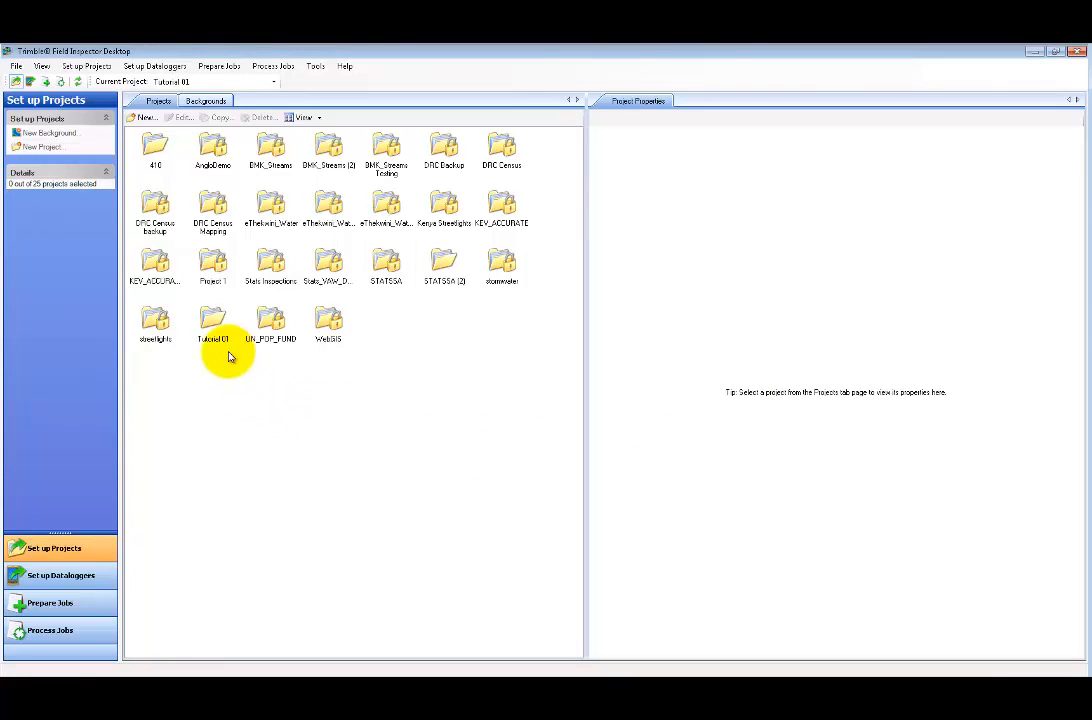
pyautogui.click(211, 318)
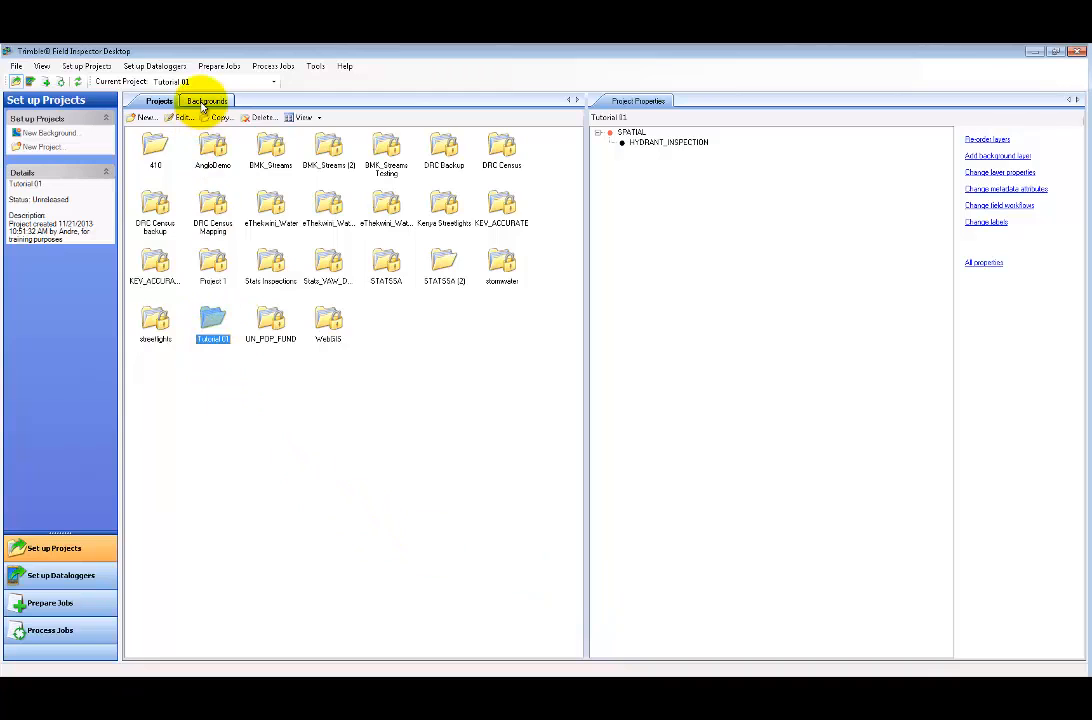
# - Start a new background targeting Latitude/Longitude WGS 1984, then cancel the wizard
pyautogui.click(206, 101)
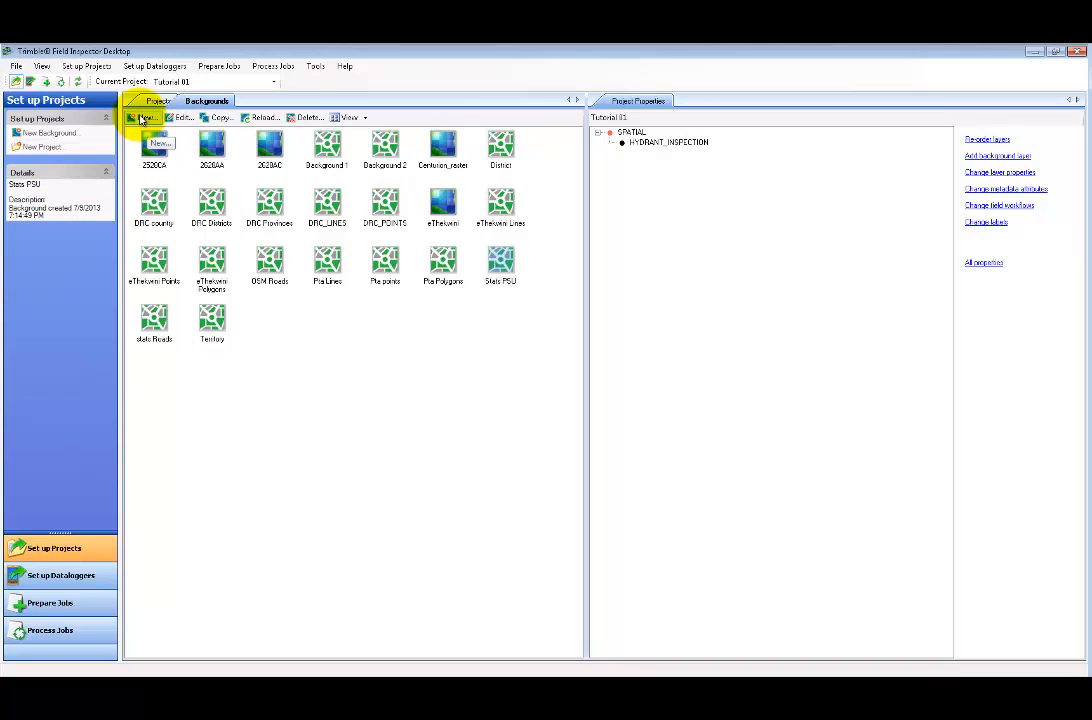
pyautogui.click(143, 118)
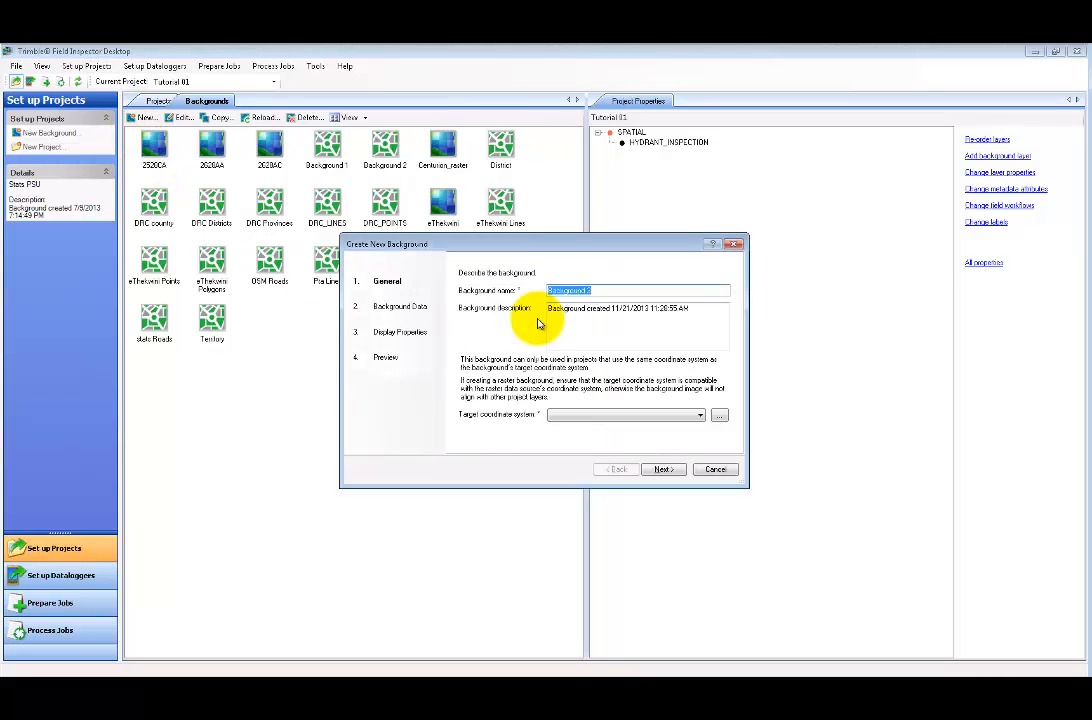
pyautogui.click(566, 416)
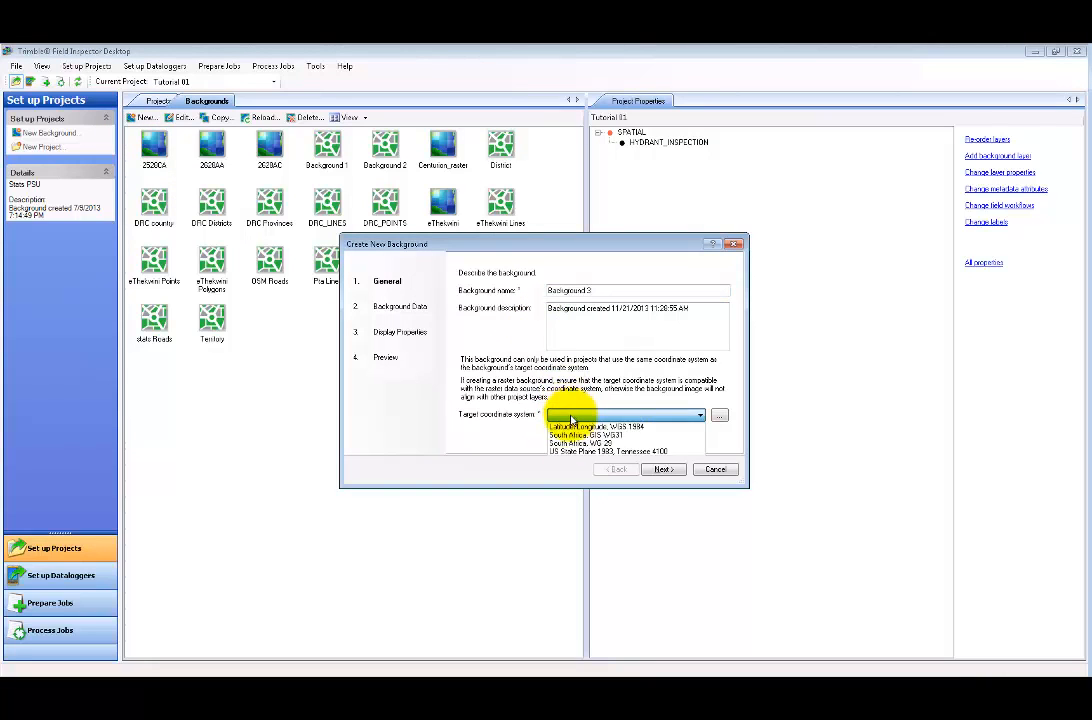
pyautogui.click(580, 427)
pyautogui.click(663, 469)
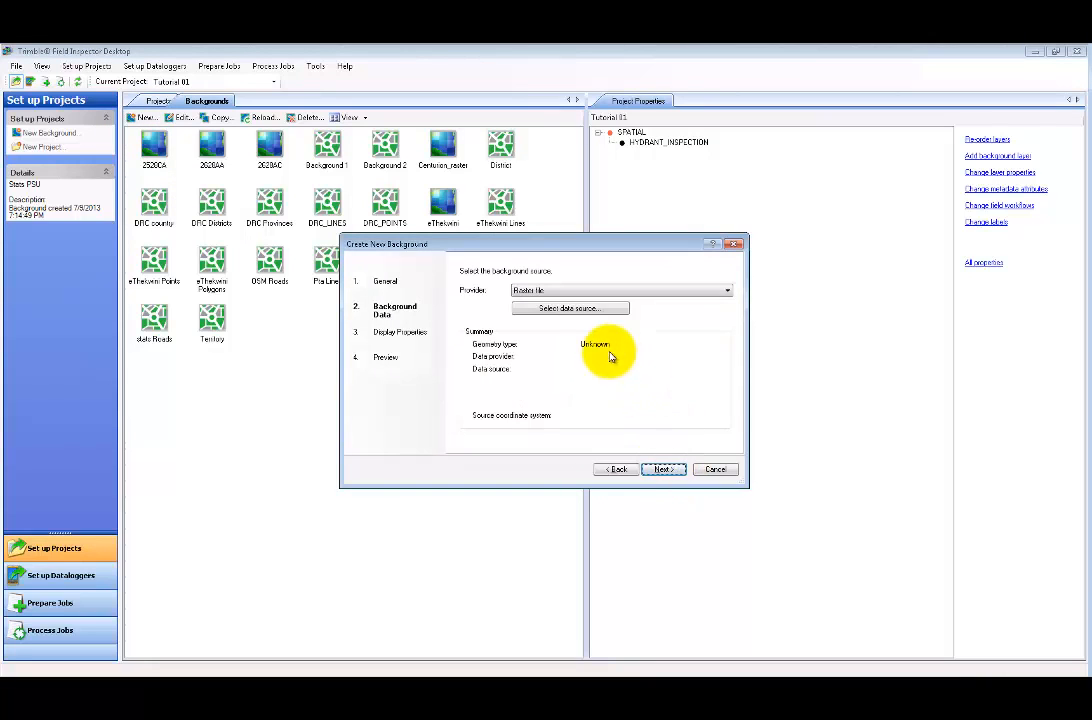
pyautogui.click(714, 469)
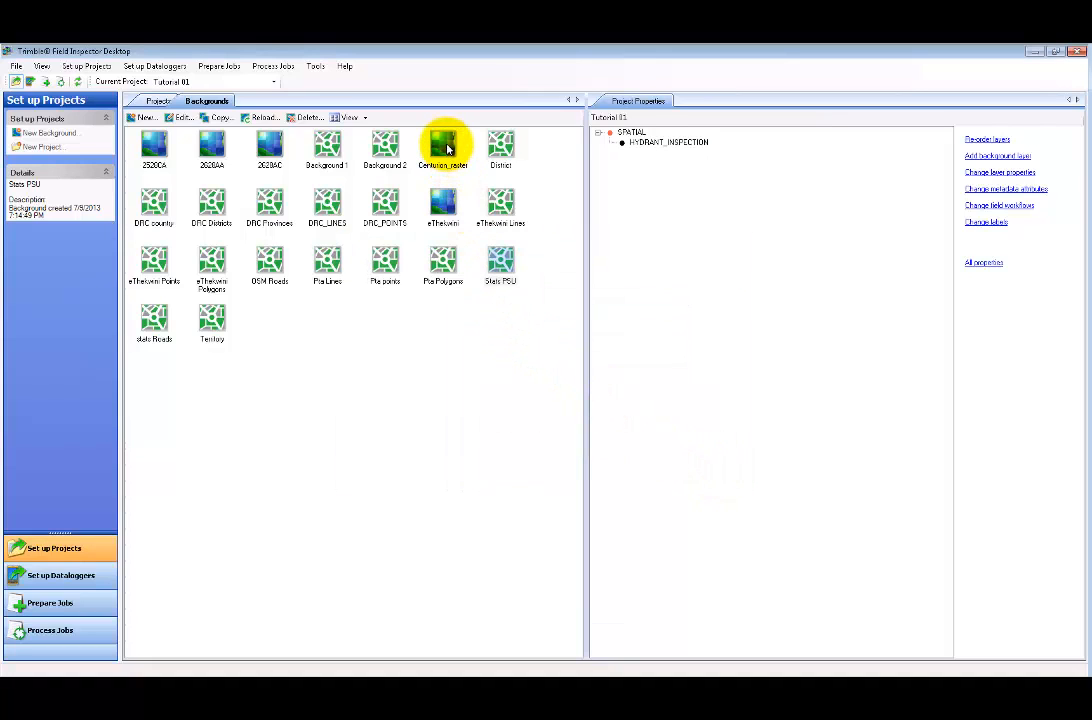
# - Inspect the Centurion_raster background's data source and image preview
pyautogui.click(445, 147)
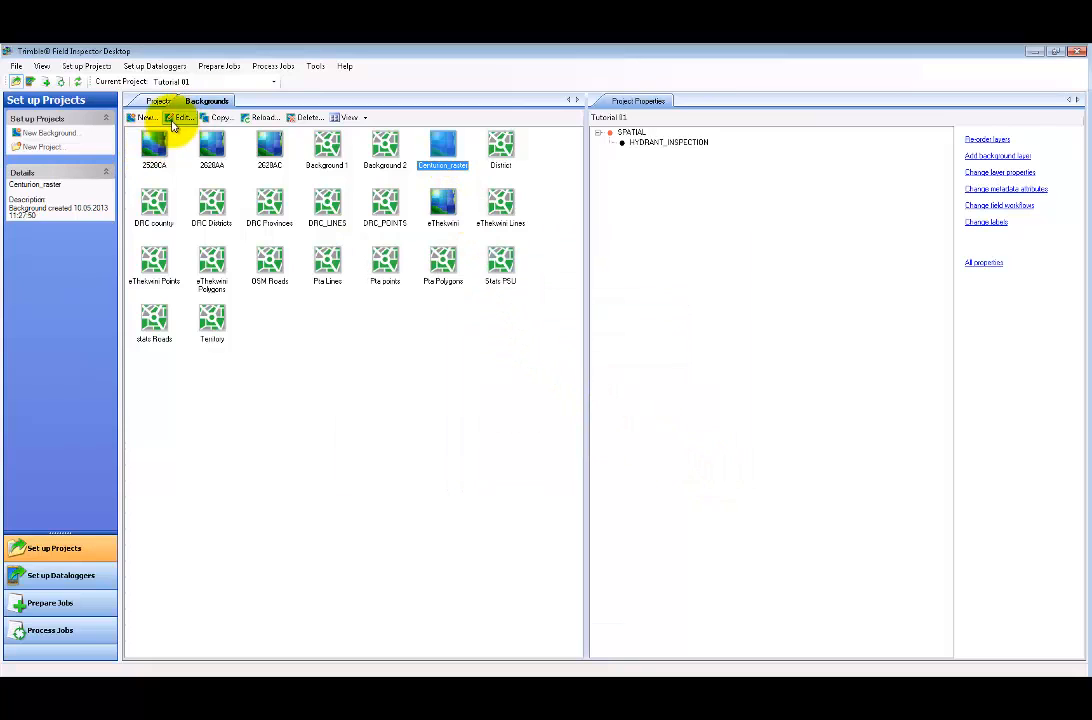
pyautogui.click(175, 120)
pyautogui.click(428, 264)
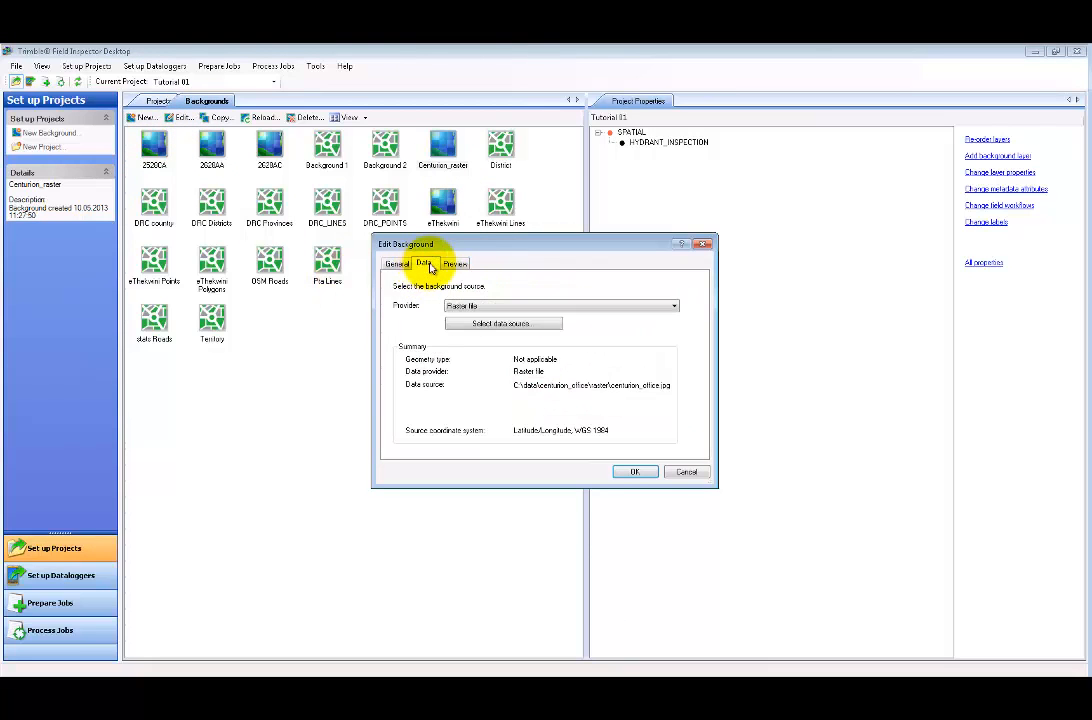
pyautogui.click(451, 265)
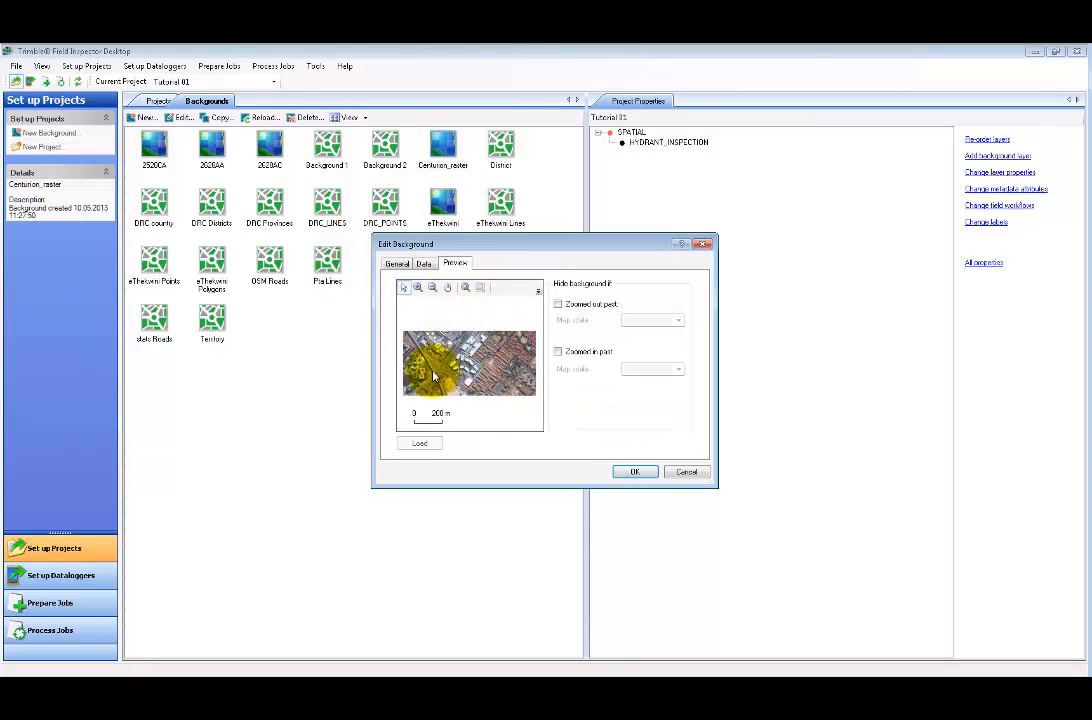
pyautogui.click(634, 474)
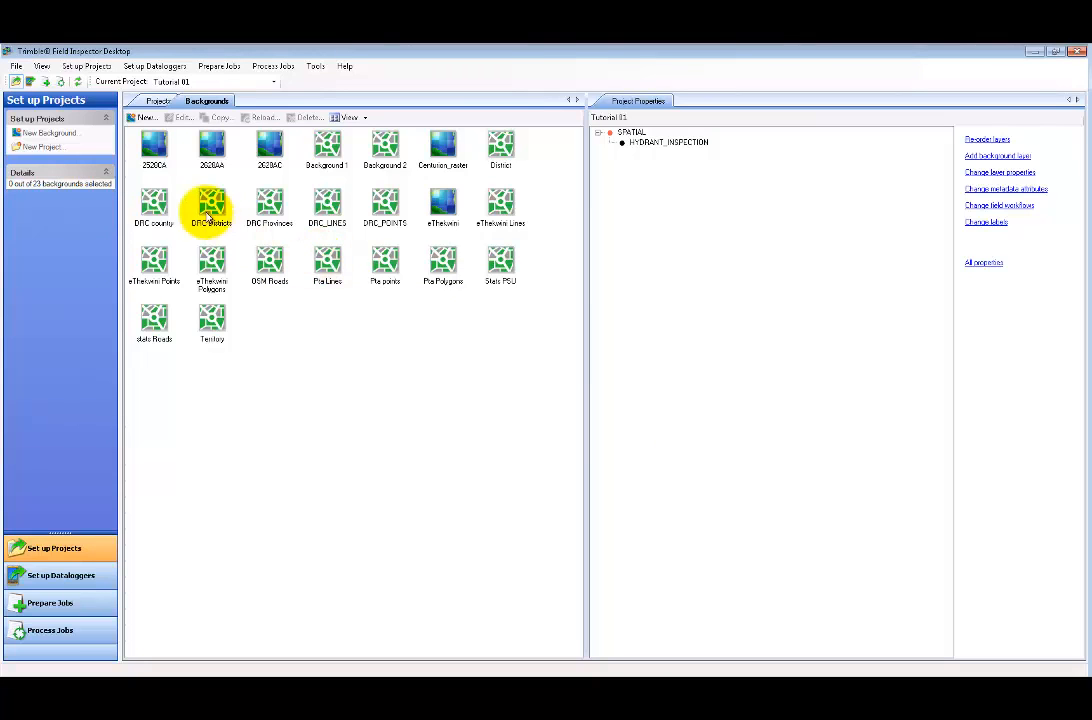
# - Add Centurion_raster to Tutorial 01's background layers and confirm the change
pyautogui.click(160, 102)
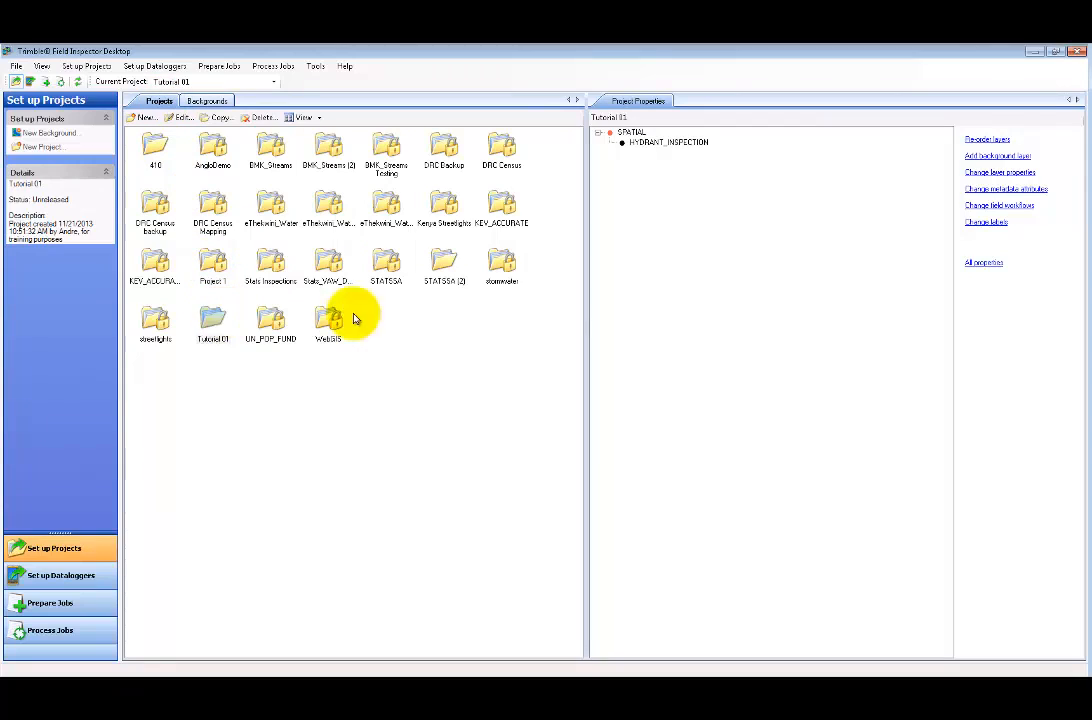
pyautogui.click(210, 319)
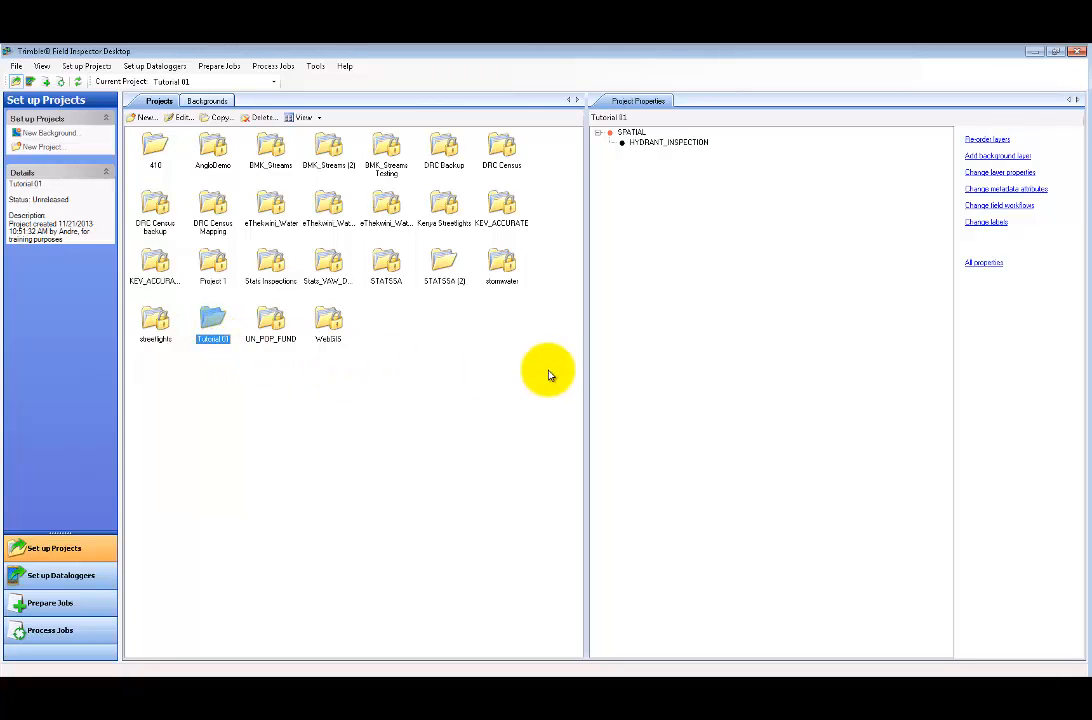
pyautogui.click(998, 156)
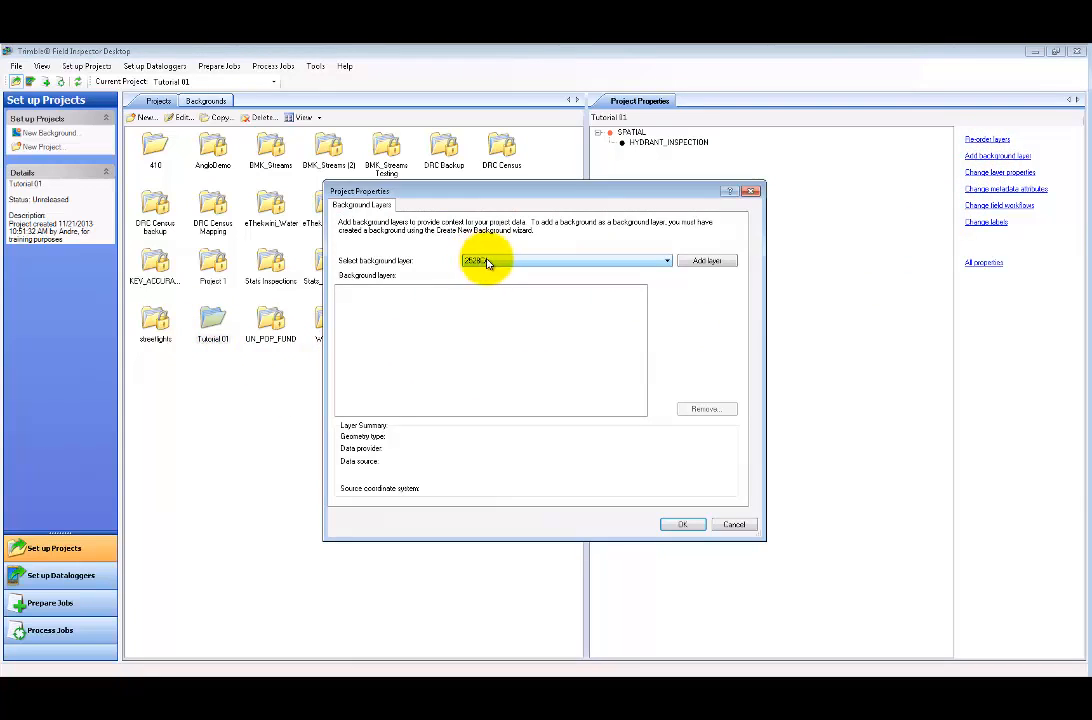
pyautogui.click(490, 261)
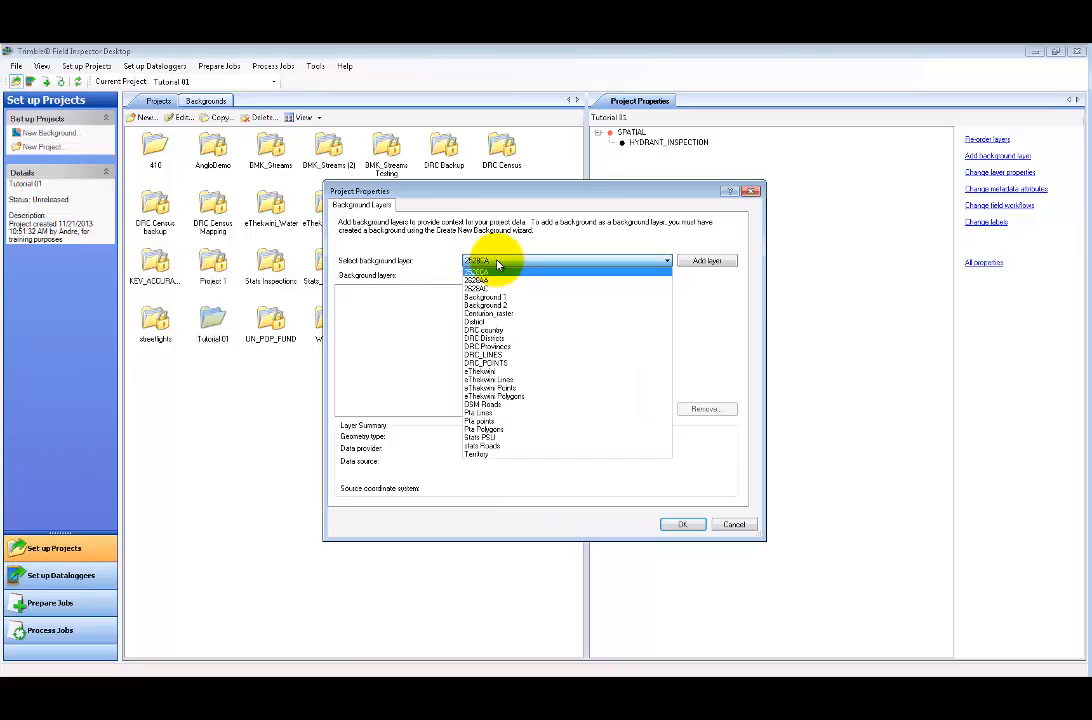
pyautogui.click(507, 314)
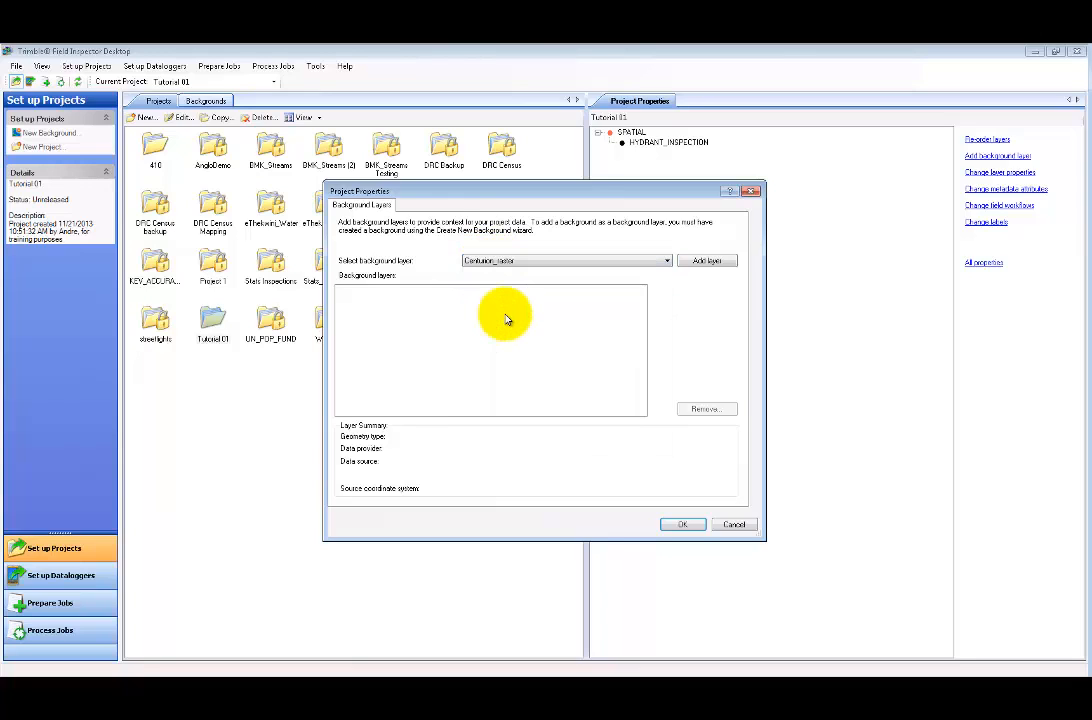
pyautogui.click(702, 262)
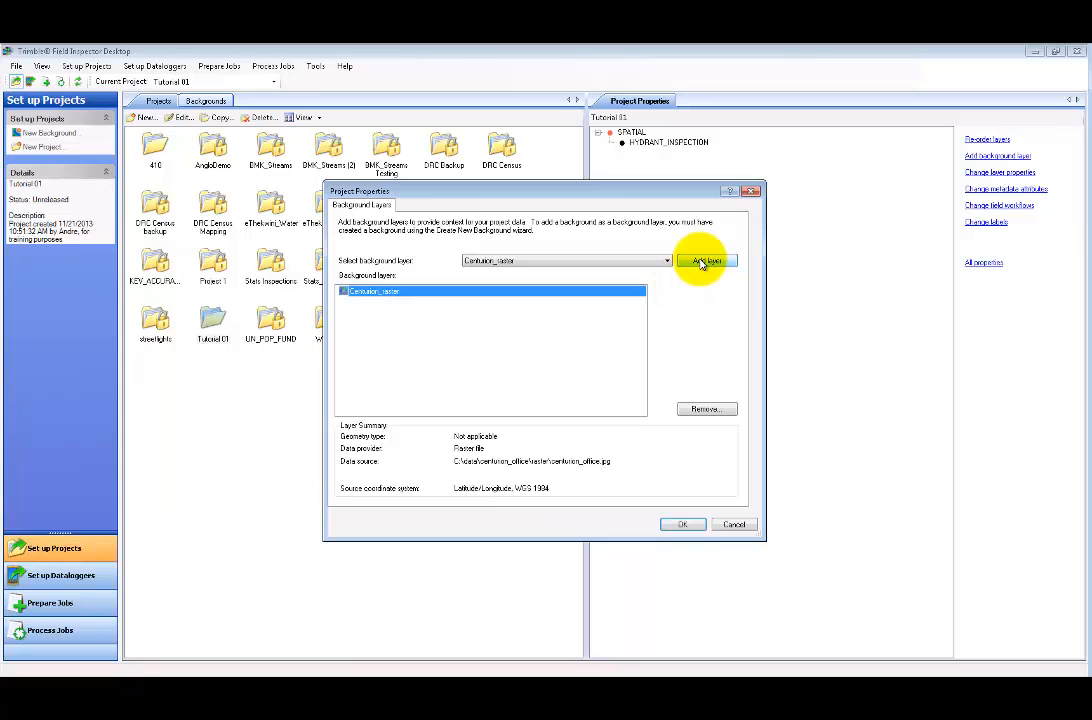
pyautogui.click(682, 522)
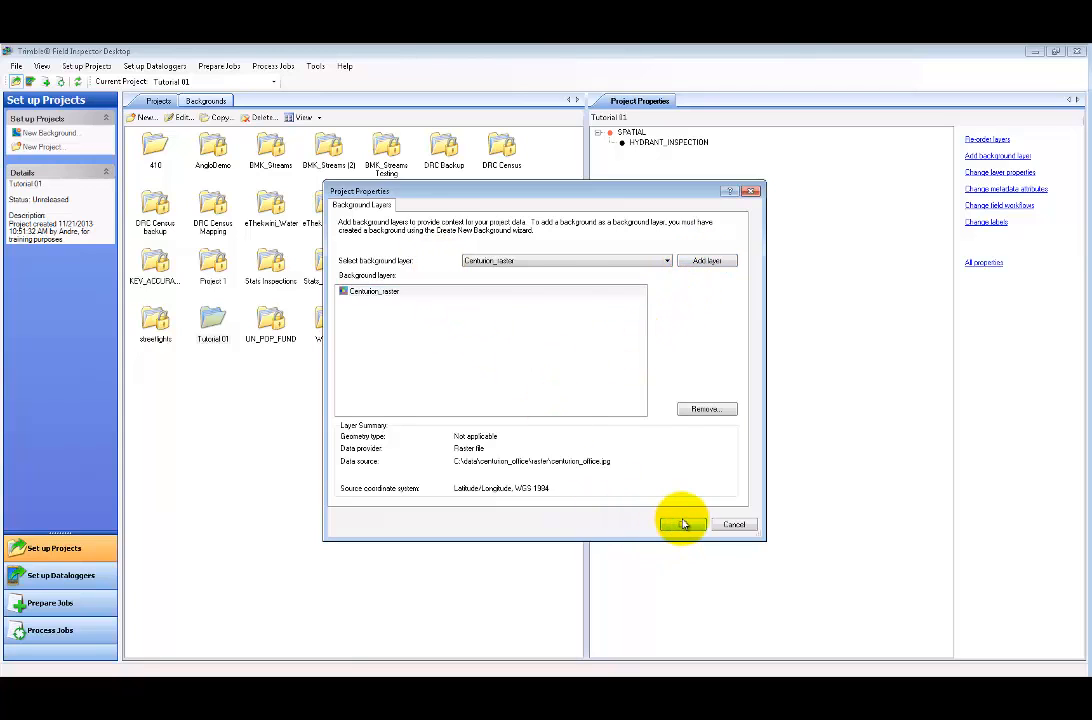
pyautogui.click(630, 152)
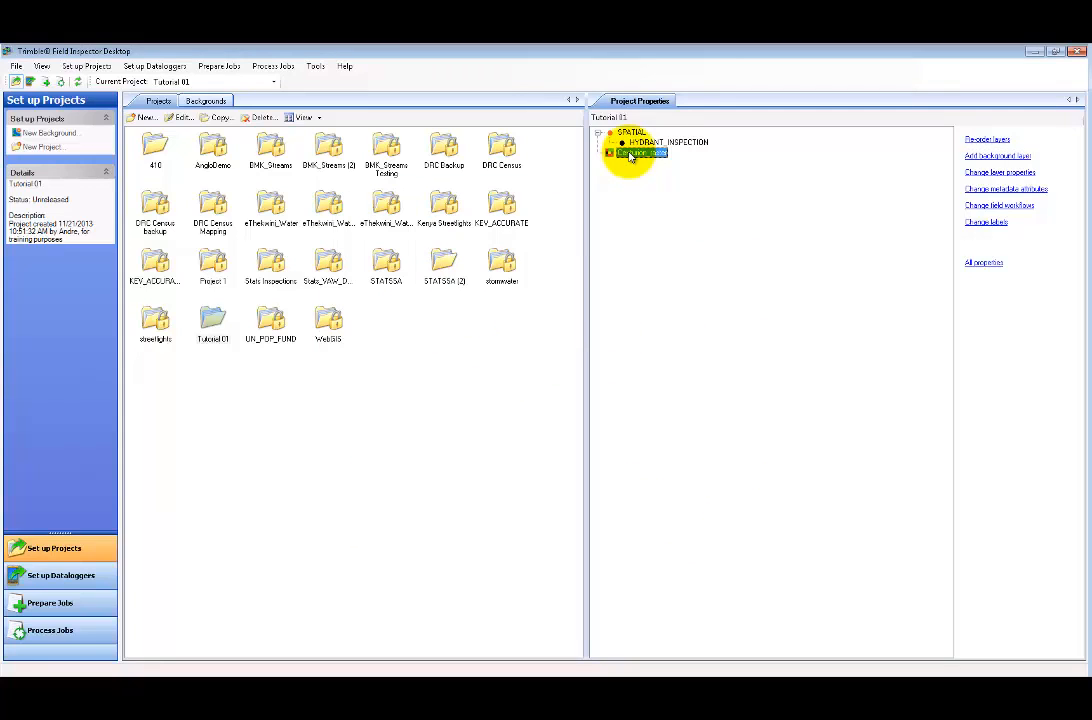
pyautogui.click(211, 318)
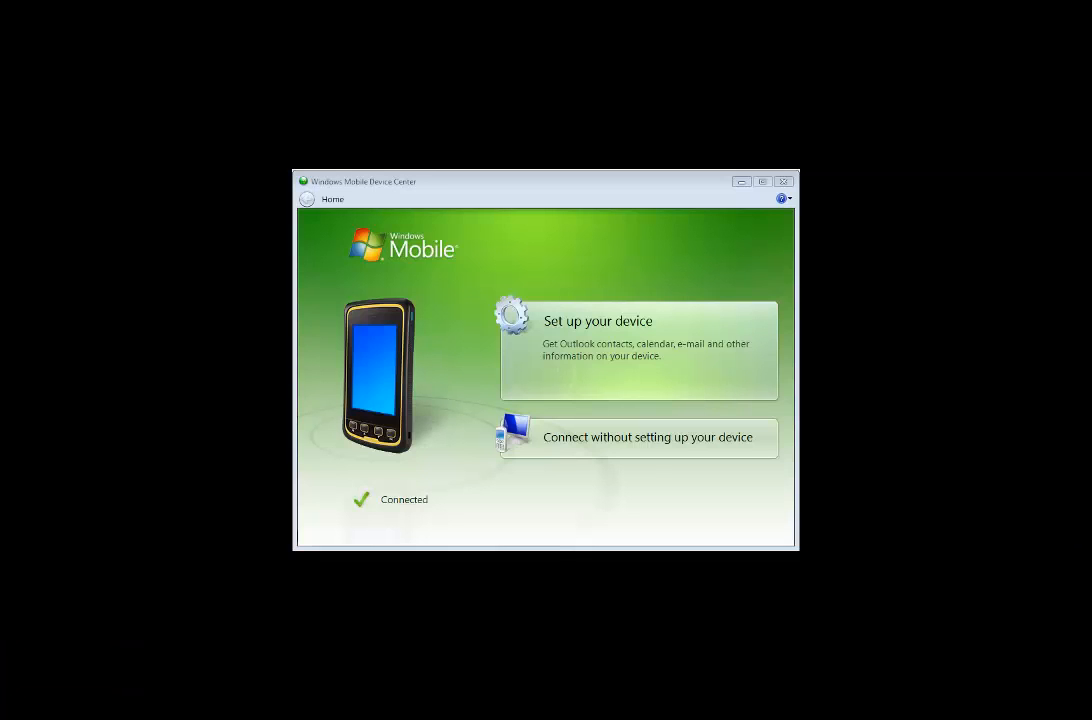
# - Connect to the handheld in Windows Mobile Device Center without setting it up
pyautogui.click(657, 452)
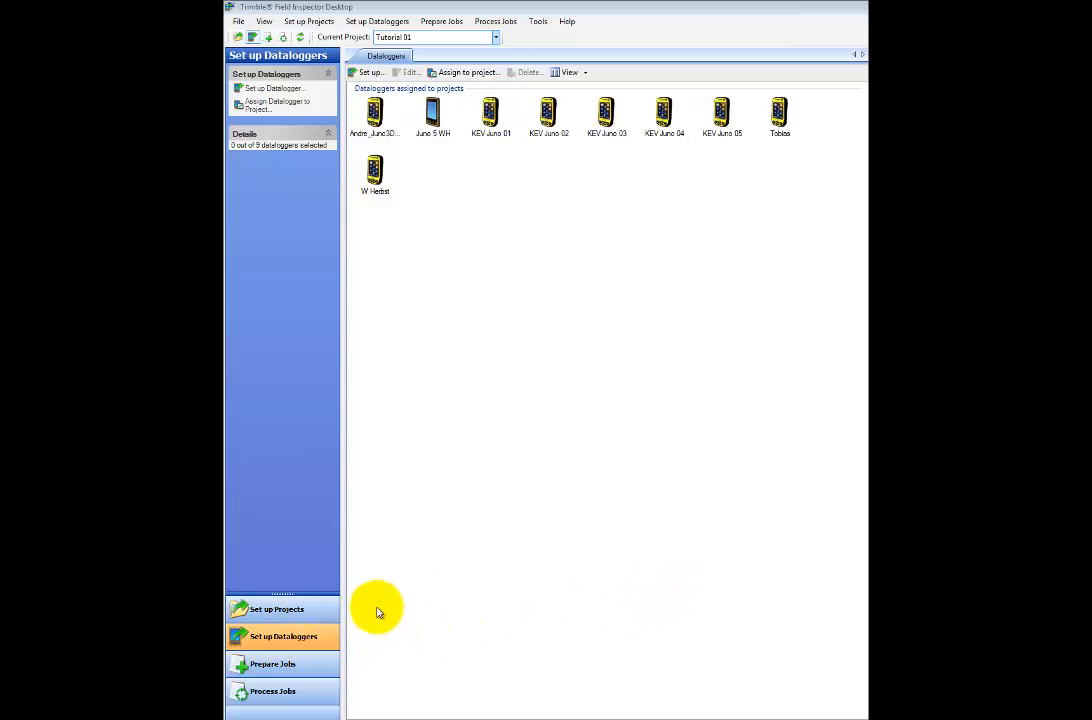
# - Start datalogger setup, declining to finish the partially set-up dataloggers
pyautogui.click(368, 77)
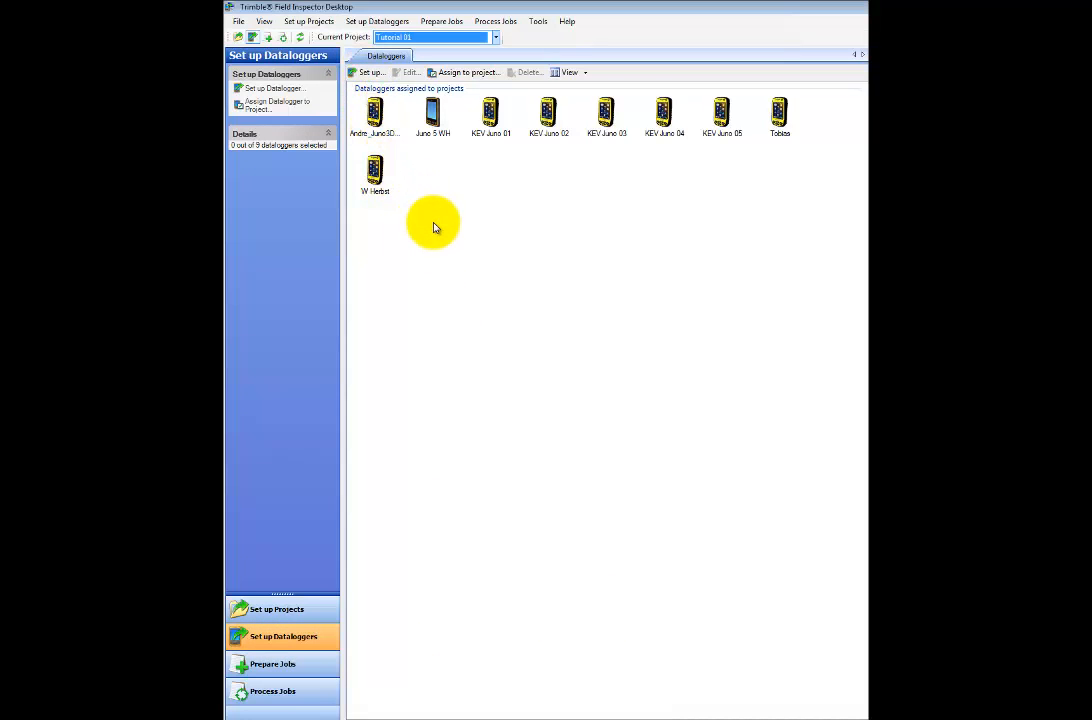
pyautogui.click(370, 74)
pyautogui.click(864, 436)
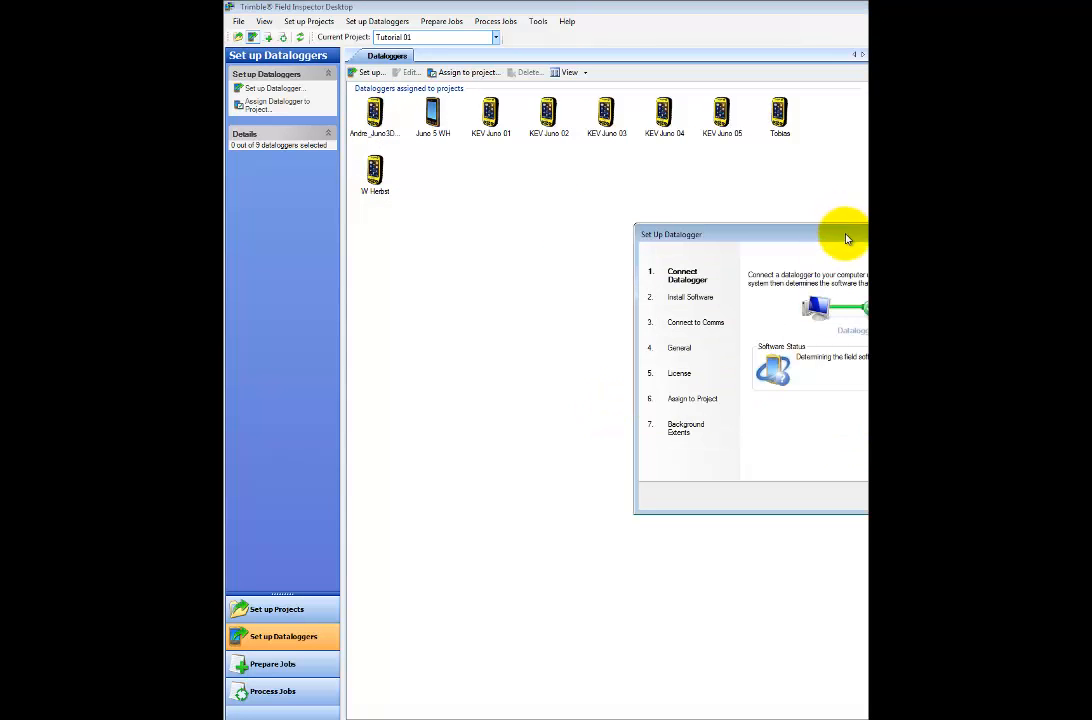
pyautogui.moveTo(841, 234); pyautogui.dragTo(698, 222)
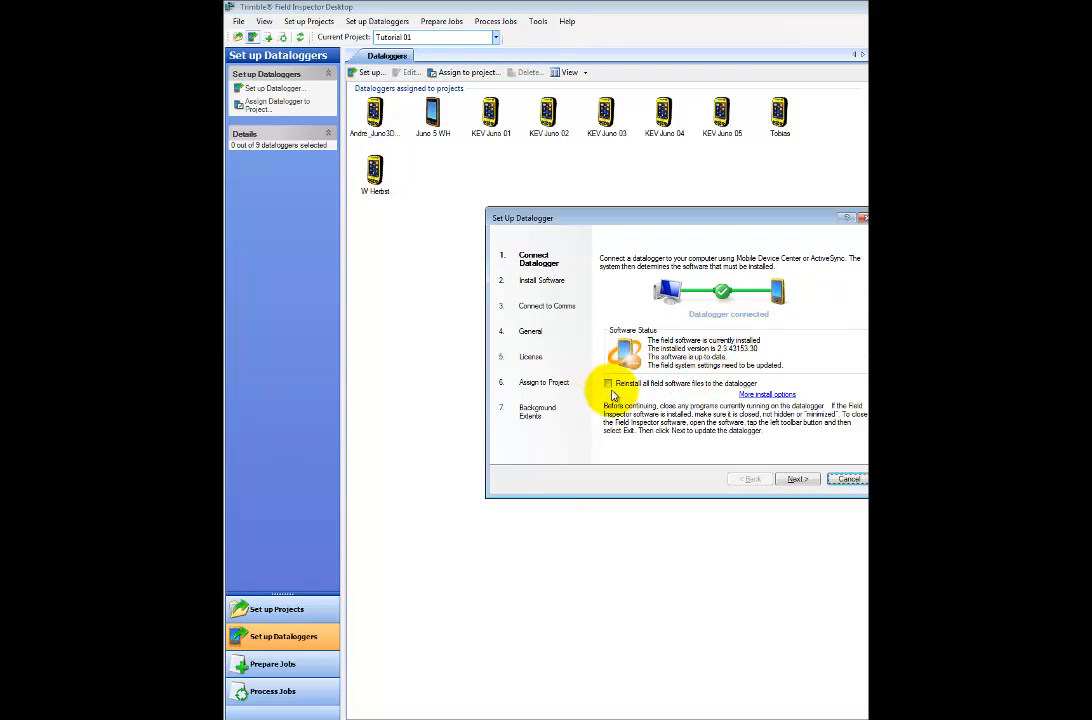
# - Install the field software despite the warning and continue once the field application connects
pyautogui.click(795, 478)
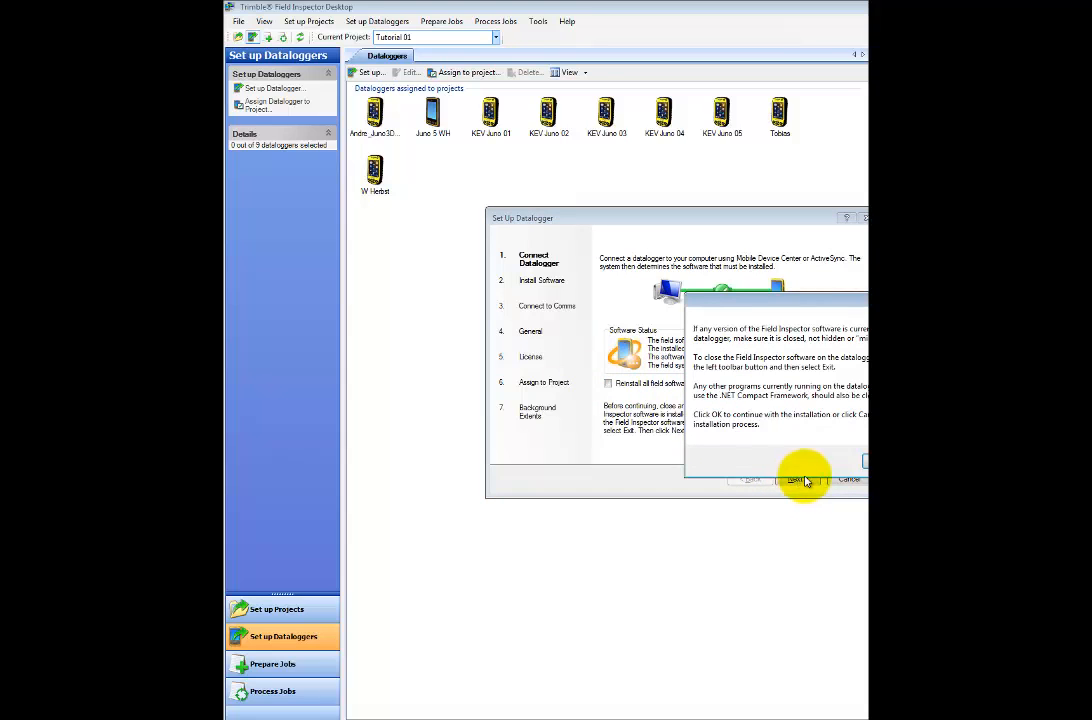
pyautogui.click(863, 462)
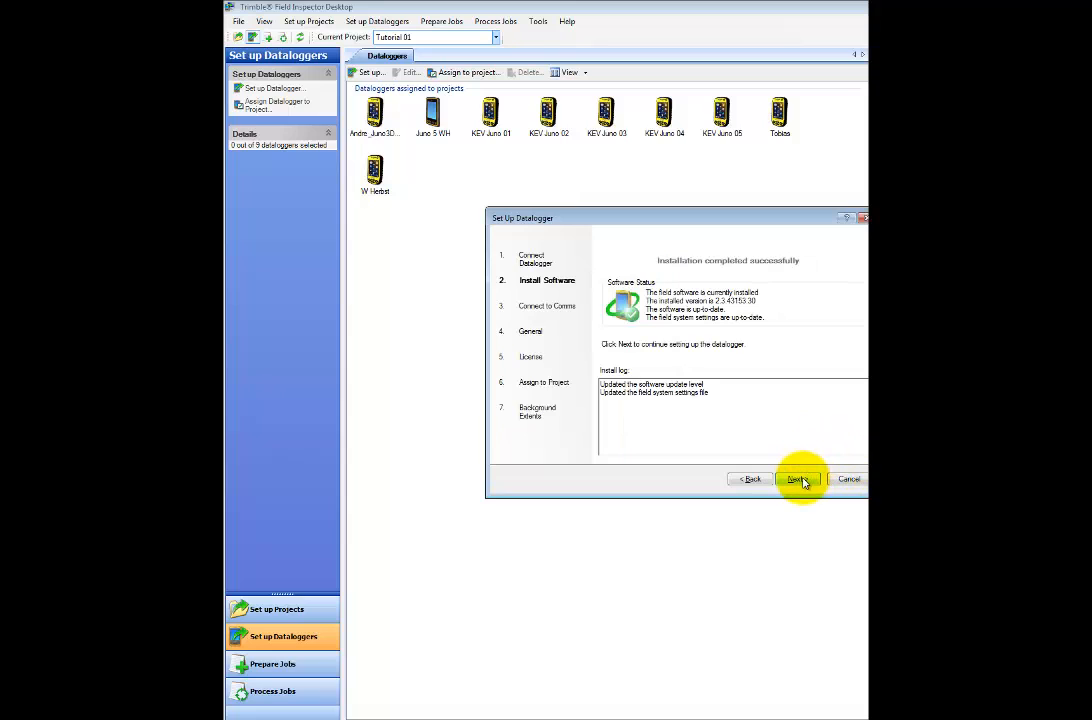
pyautogui.click(797, 479)
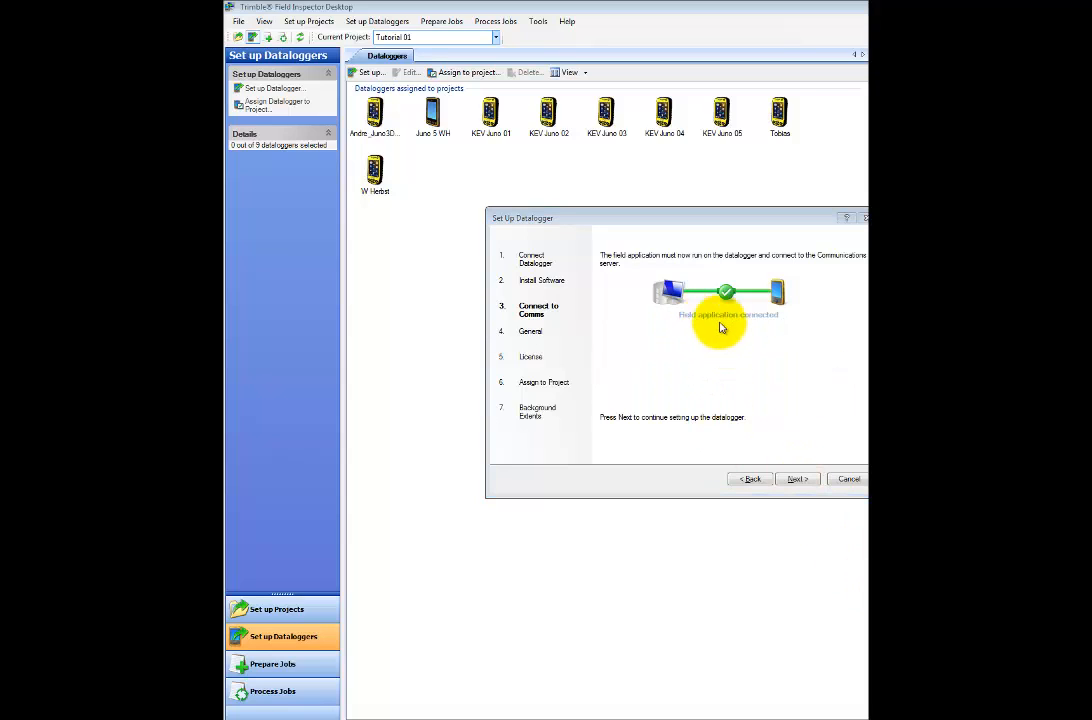
pyautogui.click(793, 480)
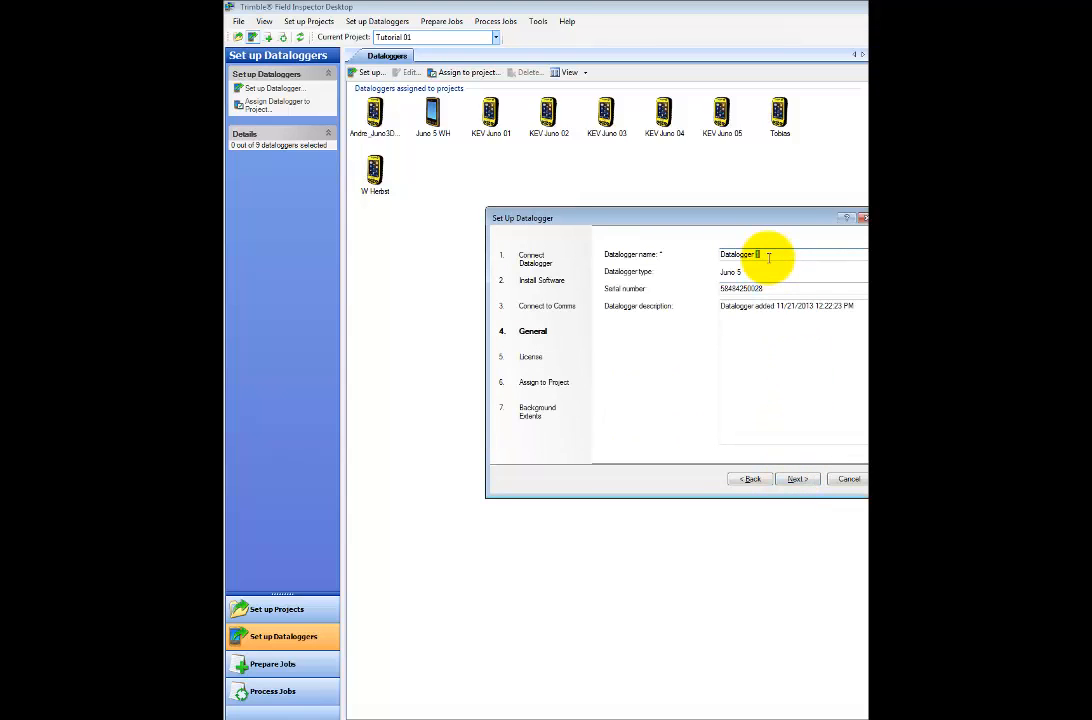
# - Give the Juno 5 a new name, pass the licence check, and leave it unassigned to any project
pyautogui.moveTo(768, 257); pyautogui.dragTo(657, 255)
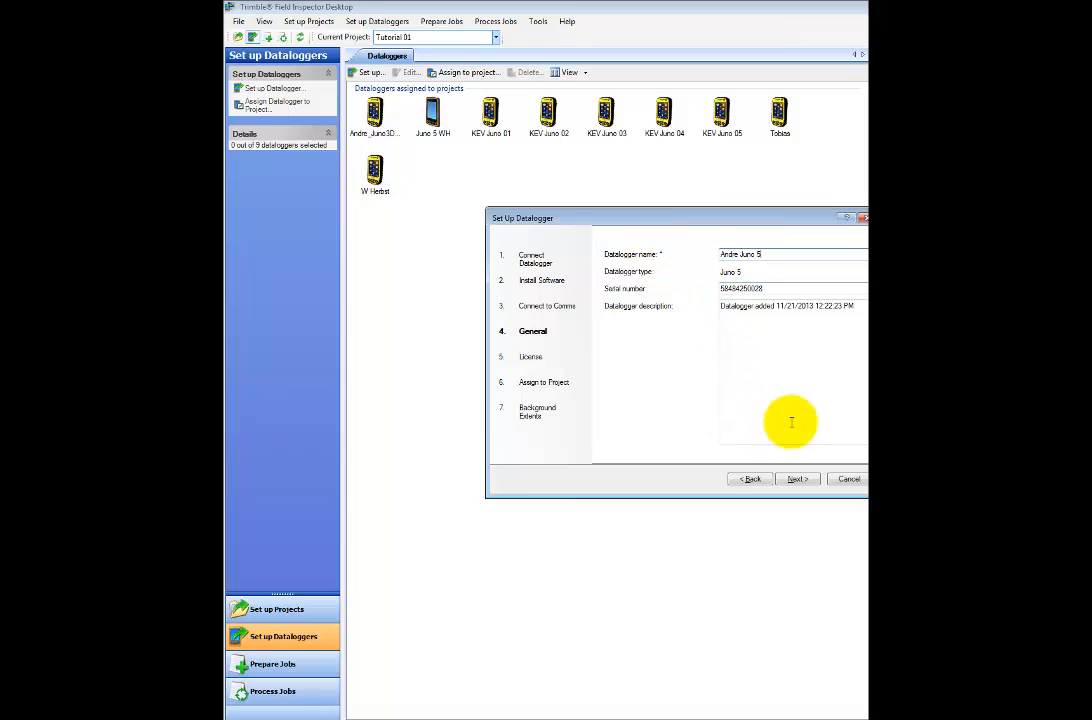
pyautogui.click(801, 481)
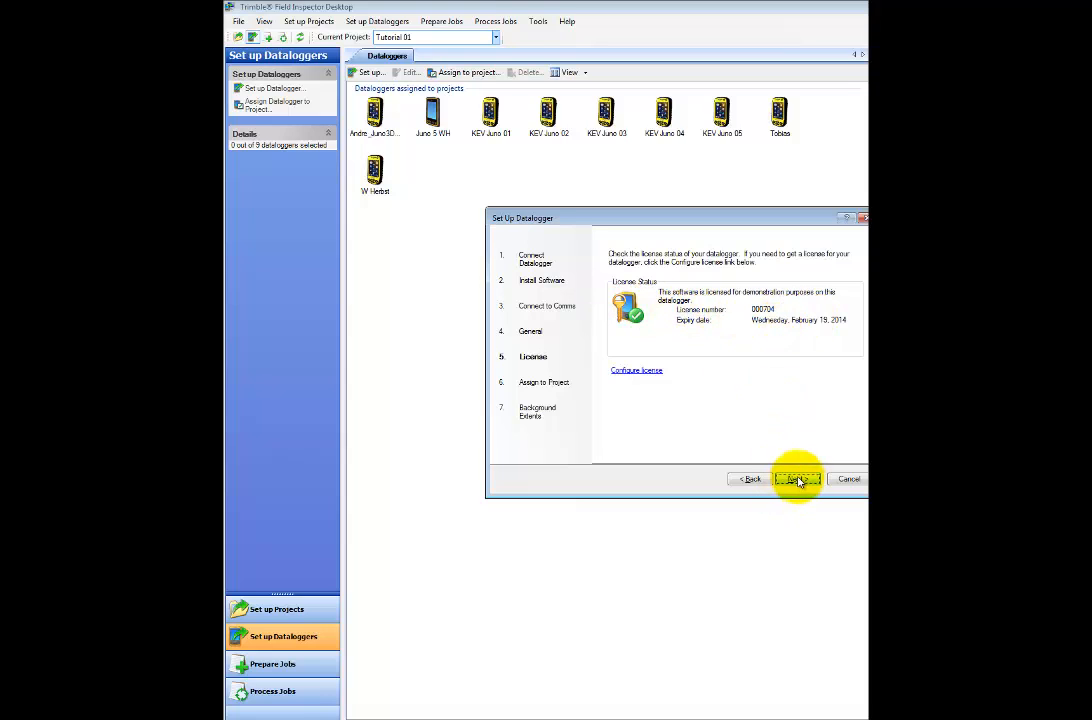
pyautogui.click(800, 479)
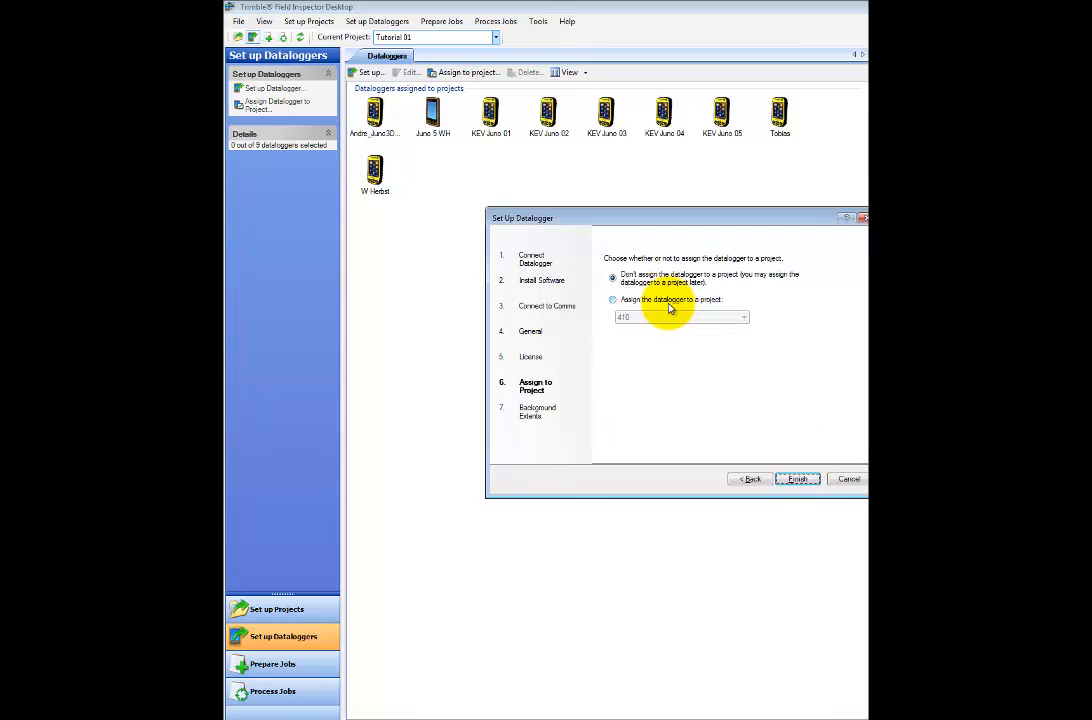
pyautogui.click(612, 300)
pyautogui.click(670, 318)
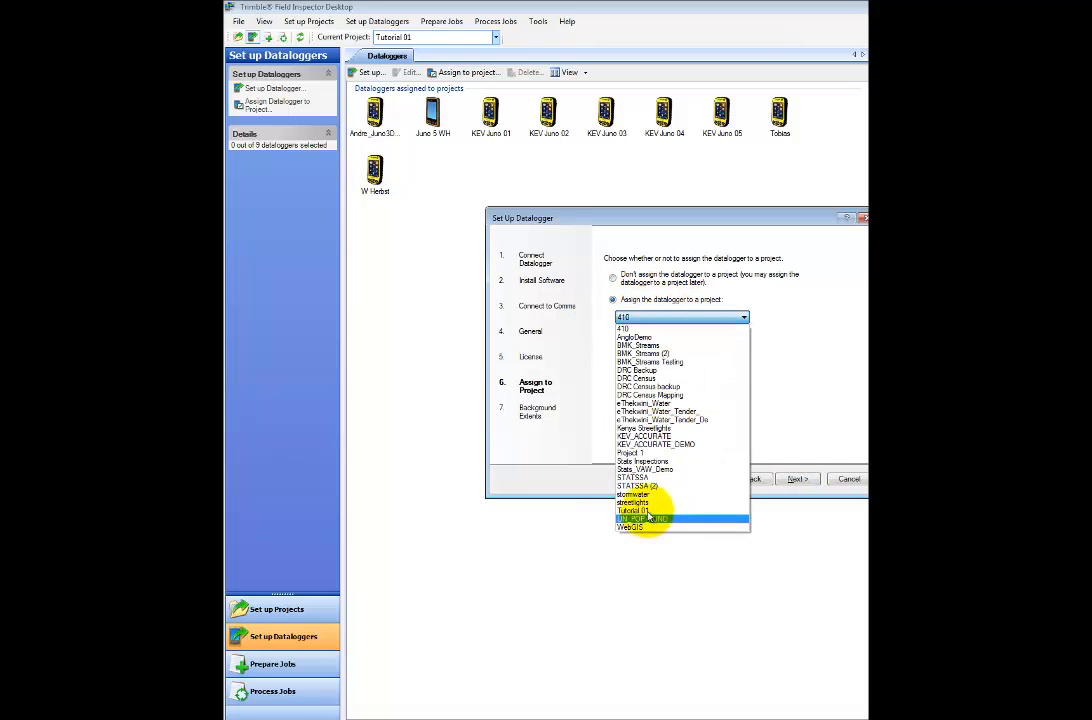
pyautogui.click(613, 278)
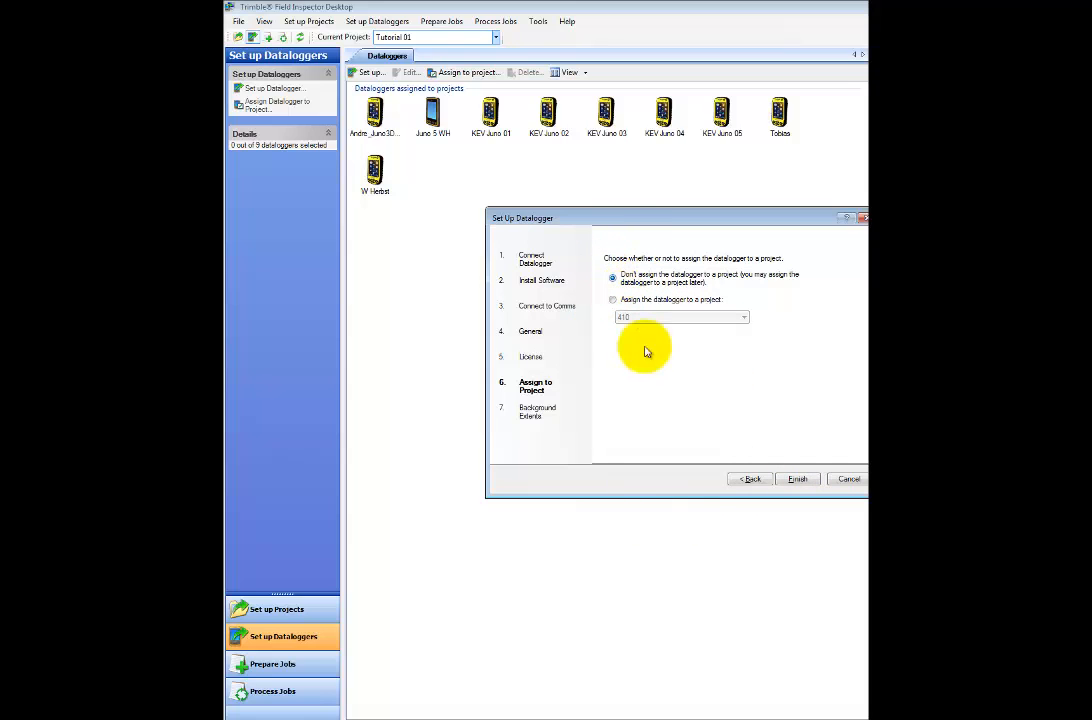
pyautogui.click(798, 480)
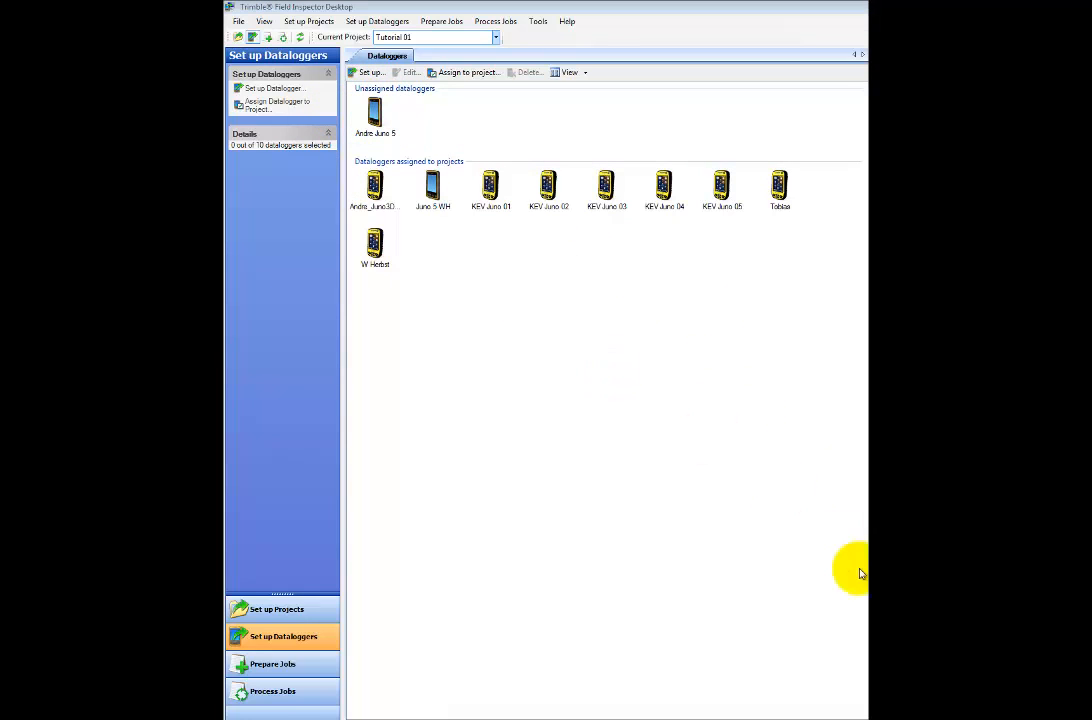
# - Assign the new Juno 5 to Tutorial 01 using job extents as its background area
pyautogui.click(374, 113)
pyautogui.click(460, 73)
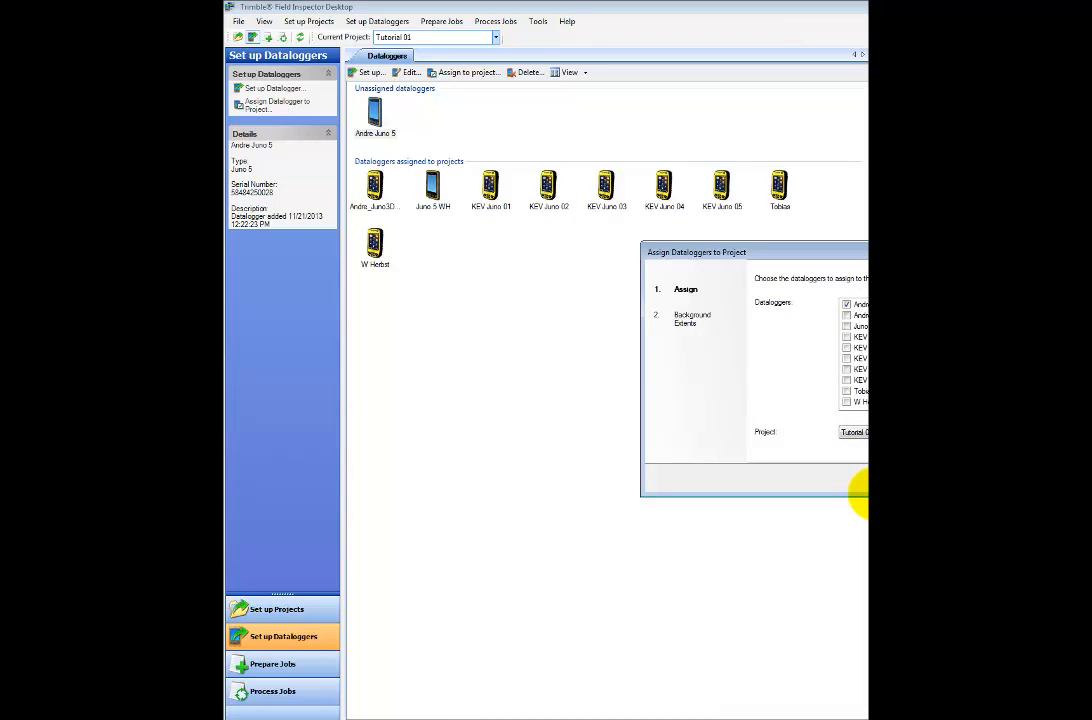
pyautogui.click(858, 489)
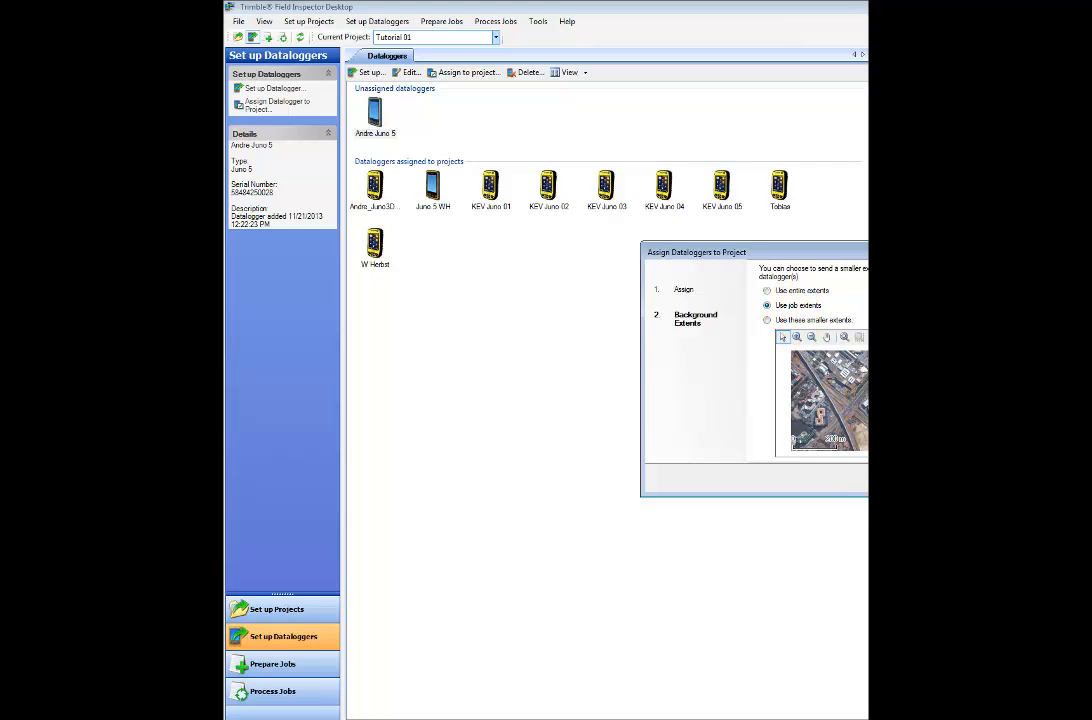
pyautogui.press('Return')
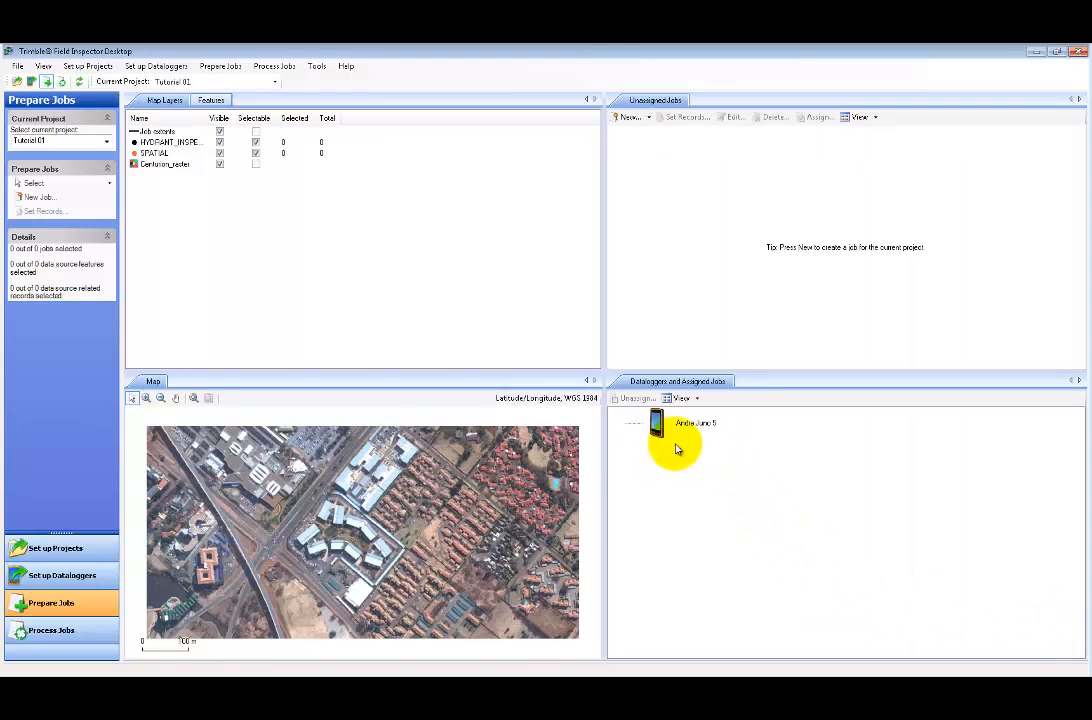
# - Make Tutorial 01 the current project and start a new job for it
pyautogui.click(237, 81)
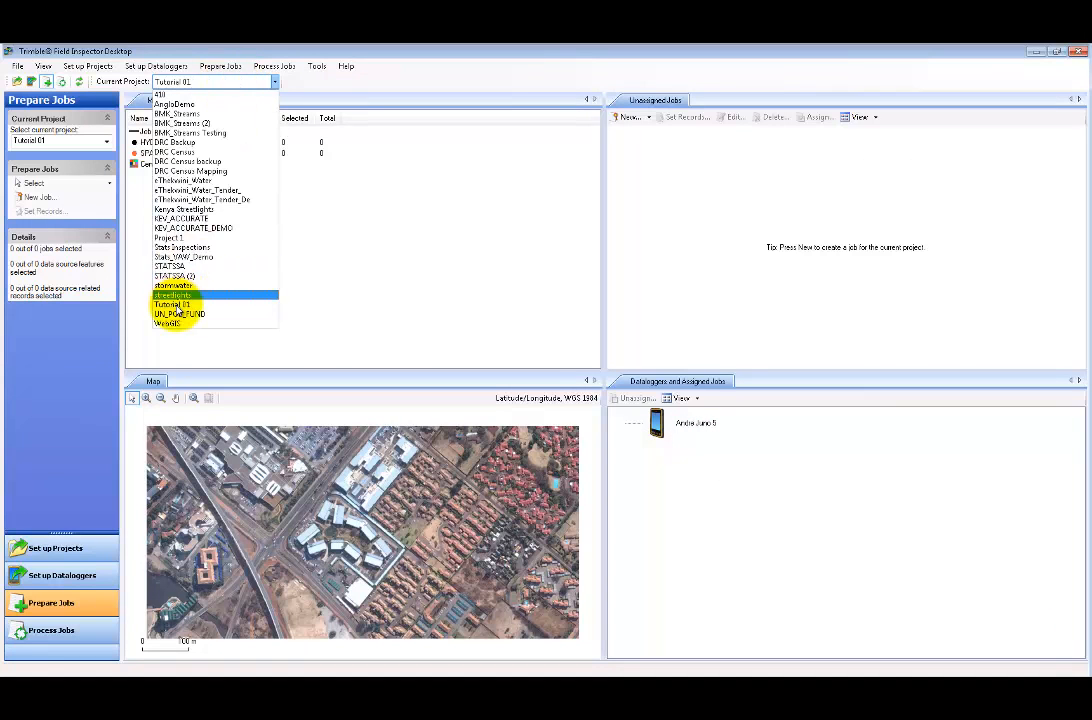
pyautogui.click(174, 306)
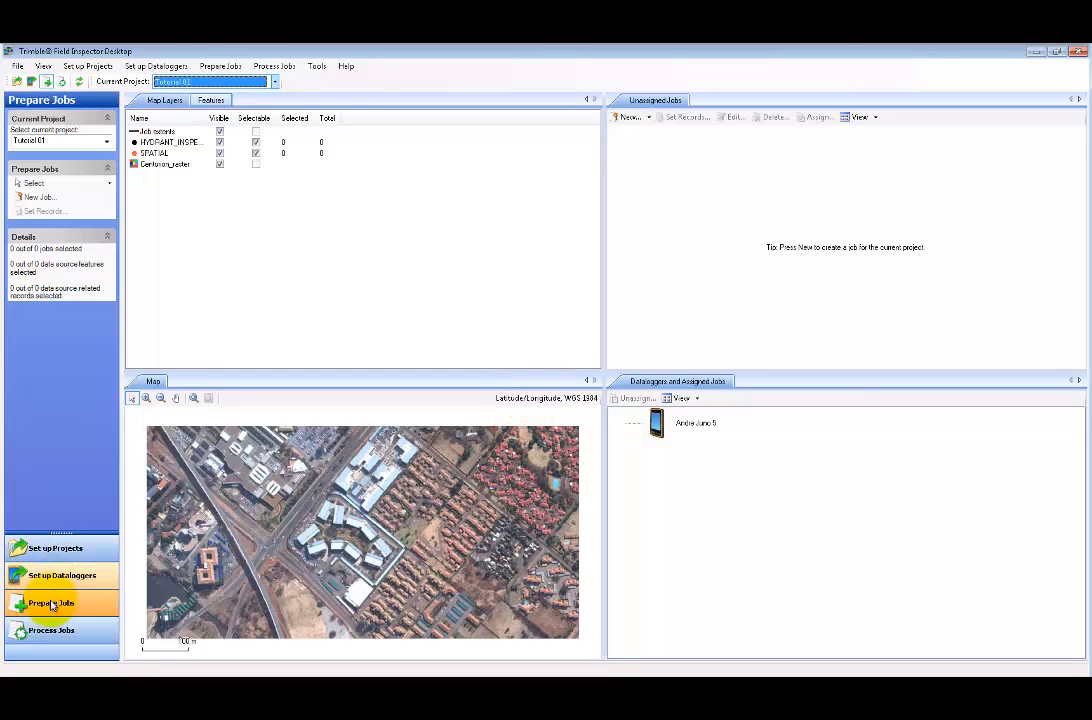
pyautogui.click(630, 118)
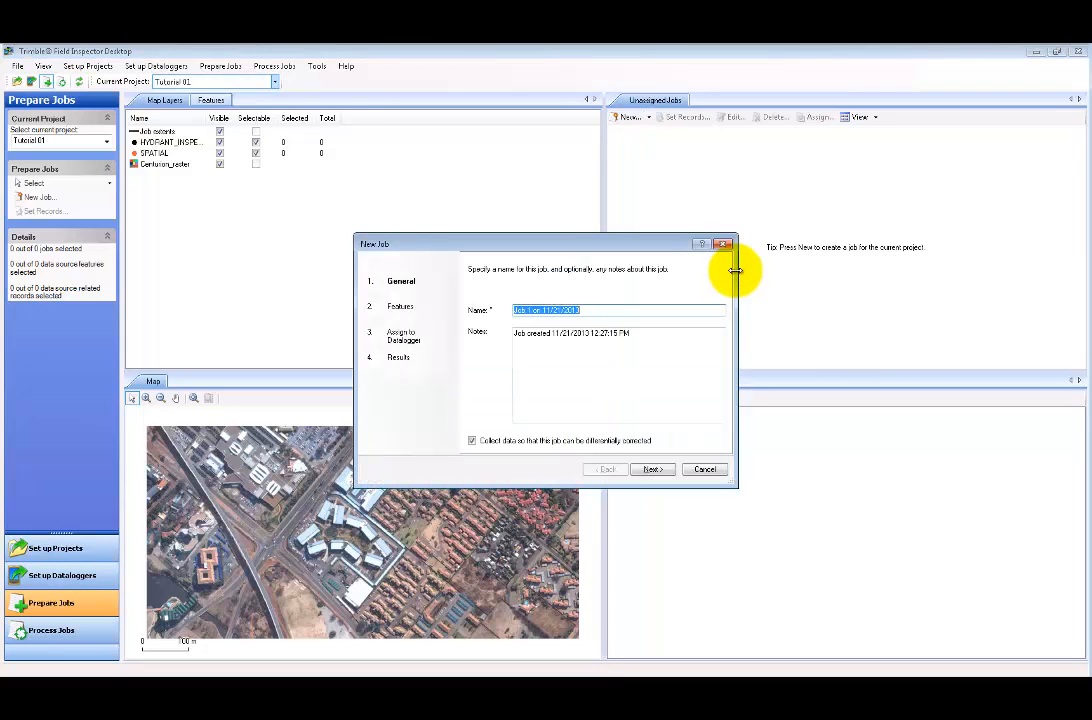
# - Create the empty job 'Tutorial Job 01', leave it unassigned, and select it in the list
pyautogui.write('Tutorial Job 01')
pyautogui.click(652, 469)
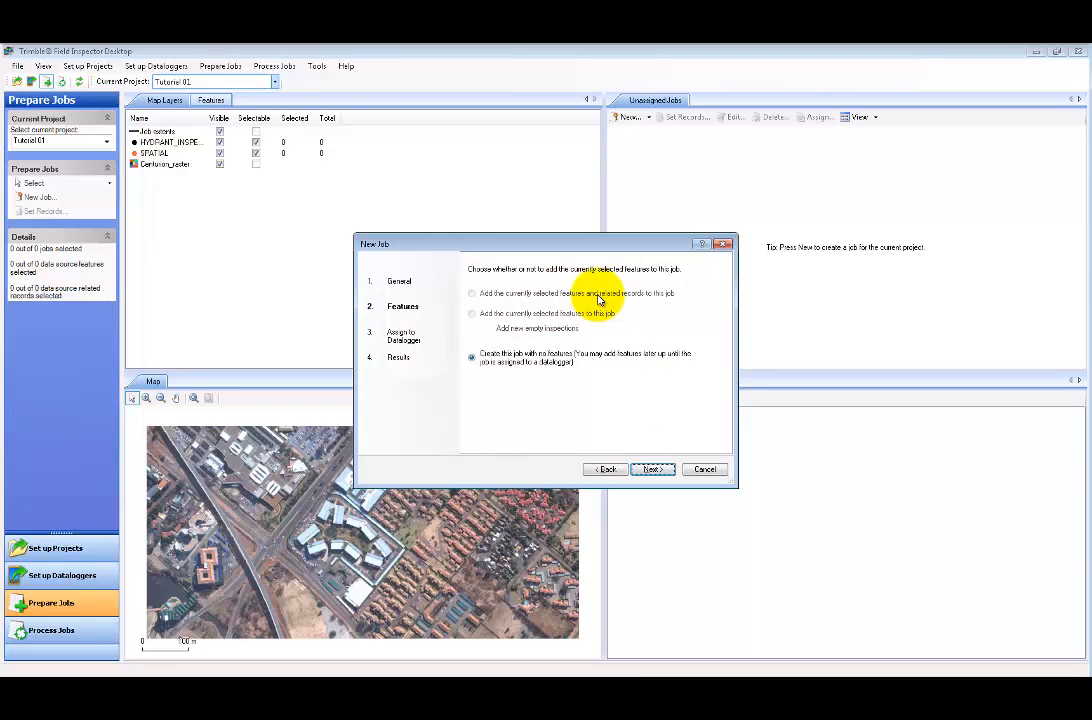
pyautogui.click(653, 469)
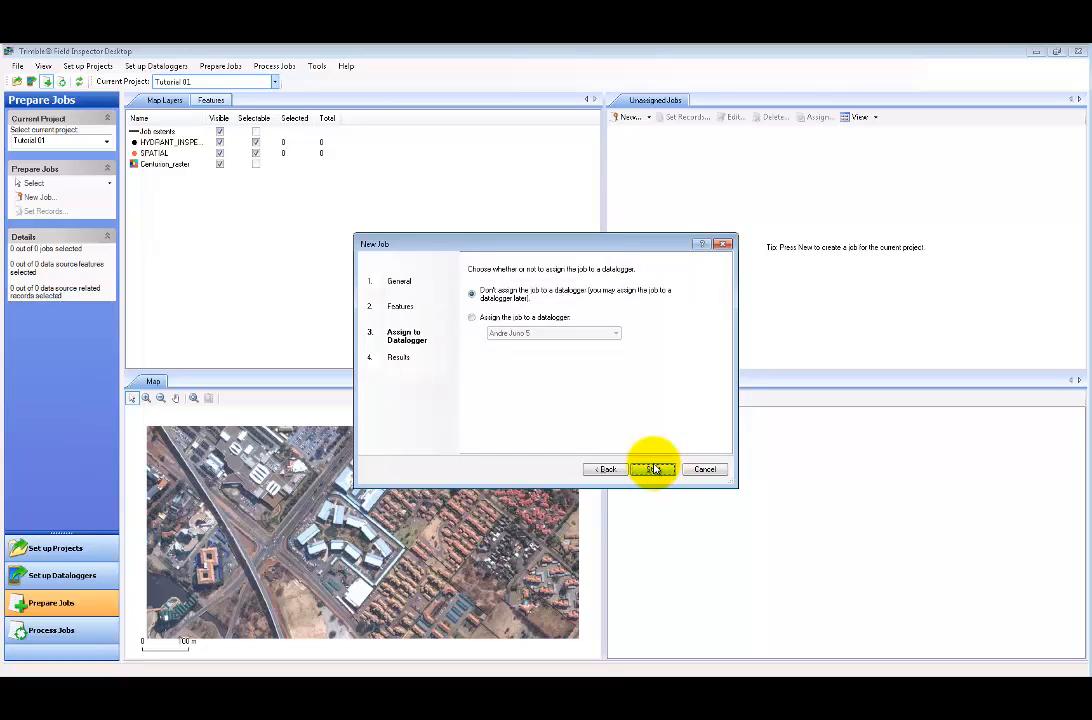
pyautogui.click(545, 318)
pyautogui.click(531, 333)
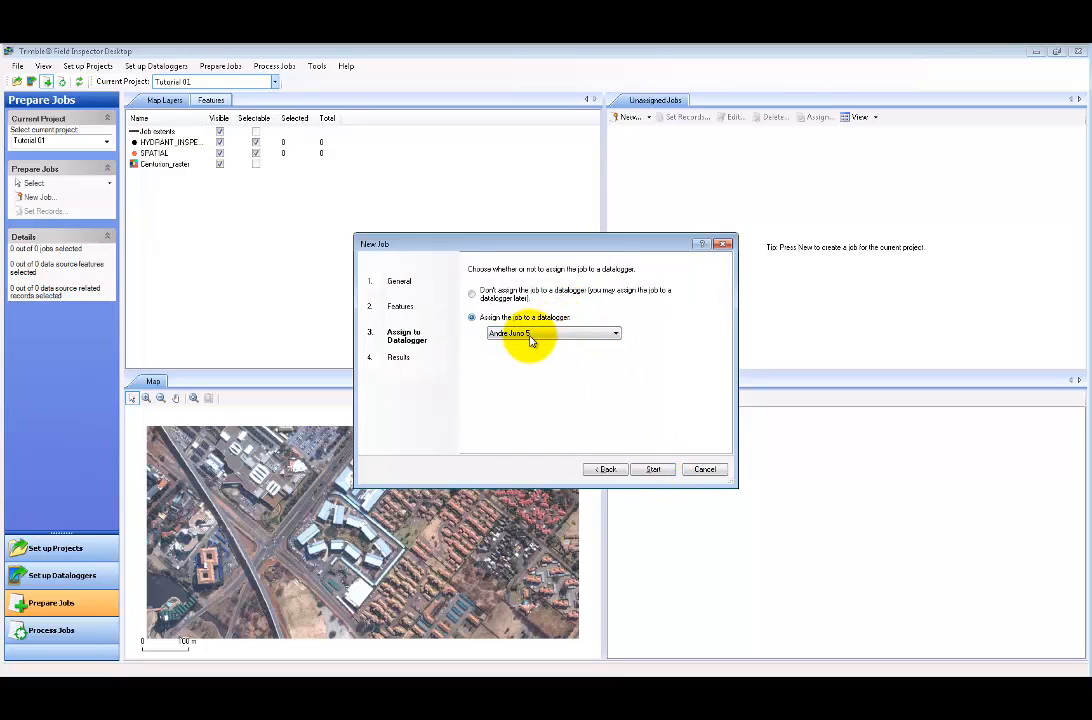
pyautogui.click(545, 343)
pyautogui.click(471, 293)
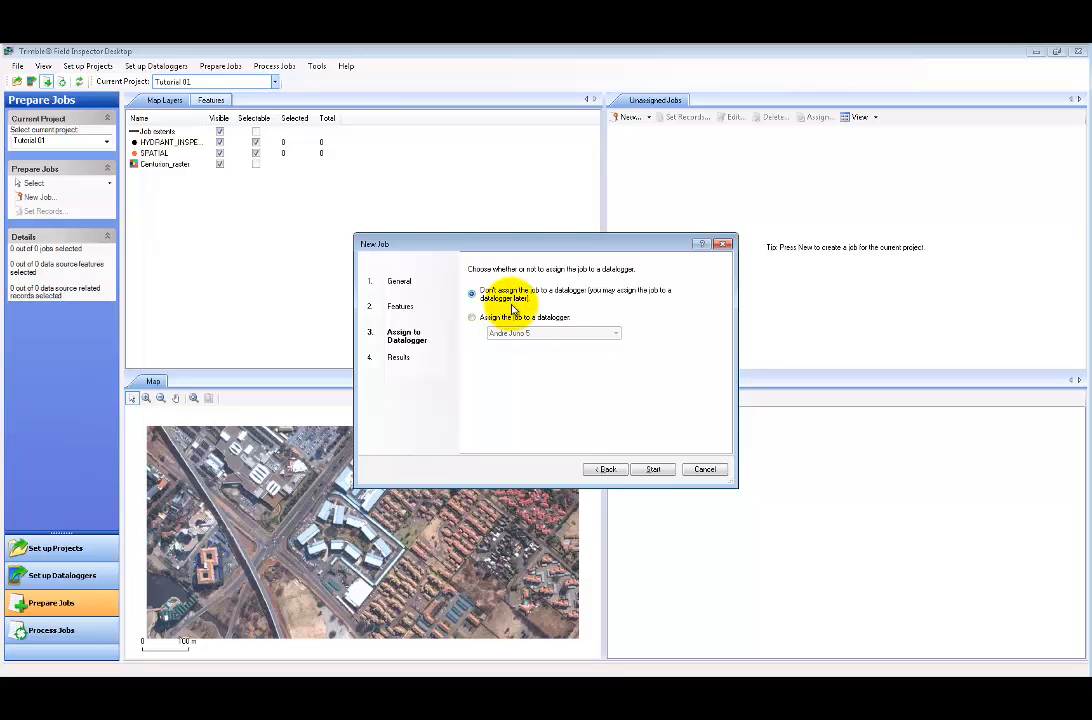
pyautogui.click(653, 476)
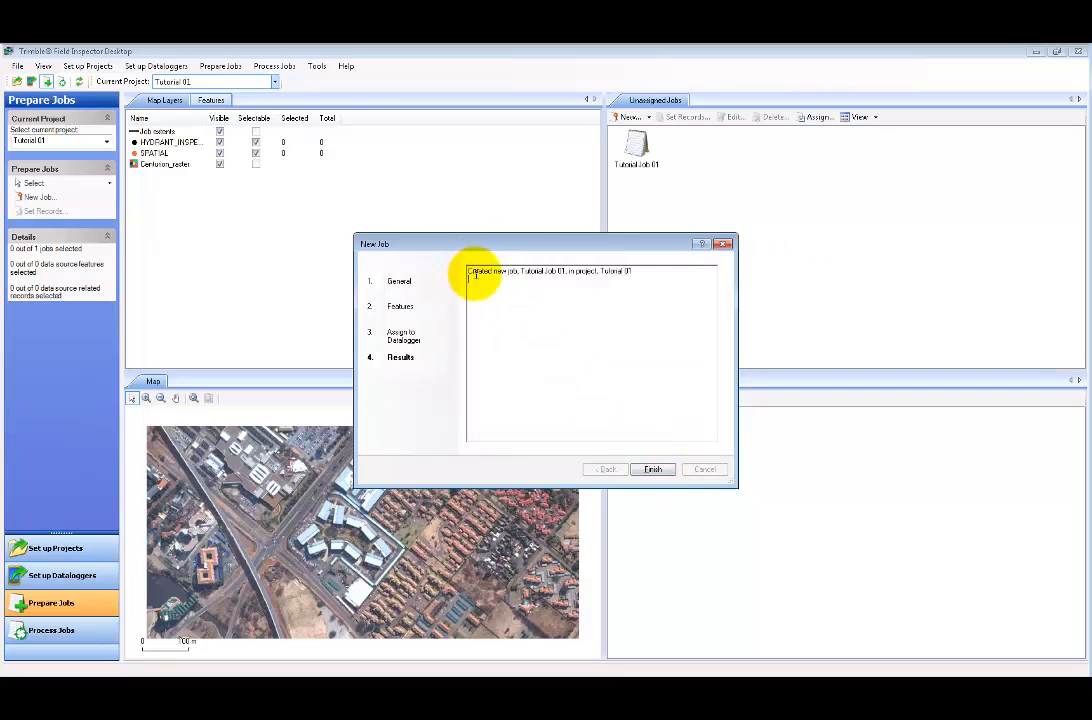
pyautogui.click(653, 470)
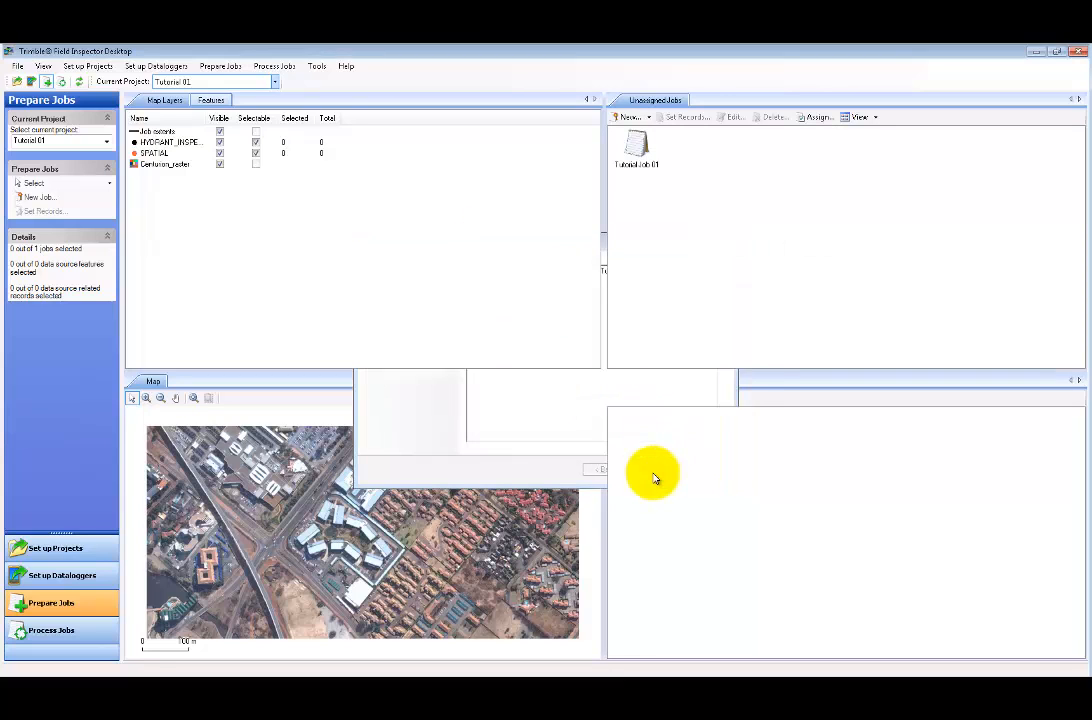
pyautogui.click(634, 155)
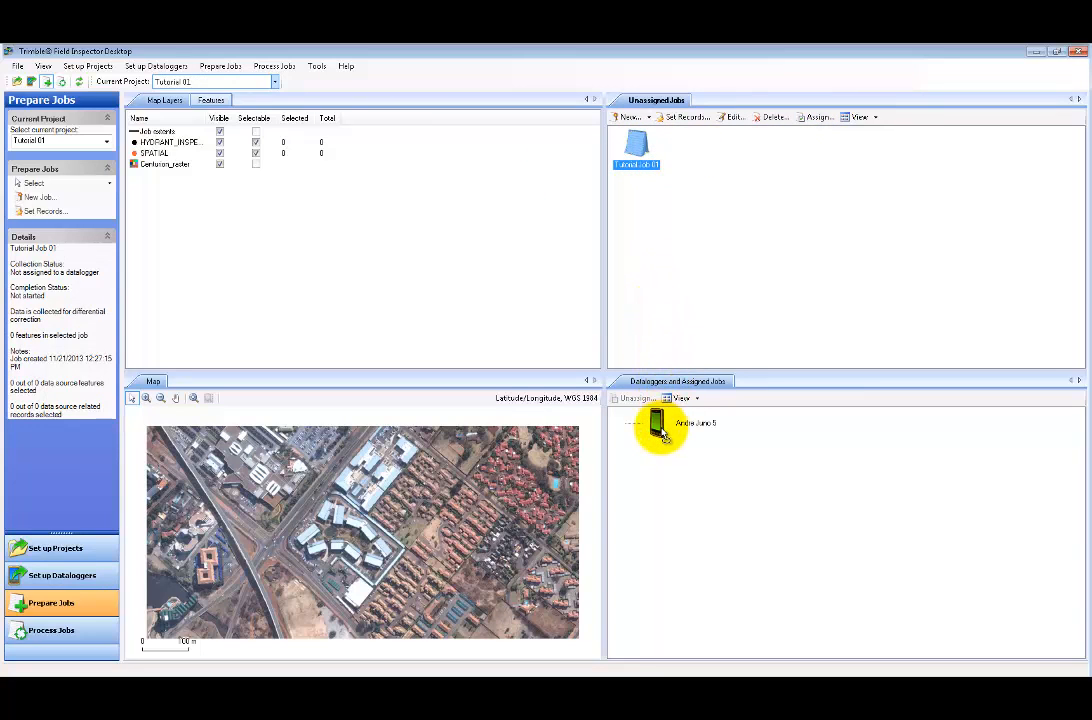
# - Assign Tutorial Job 01 to the Juno 5 datalogger and show the handheld's Start screen in MyMobiler
pyautogui.moveTo(637, 146); pyautogui.dragTo(662, 432)
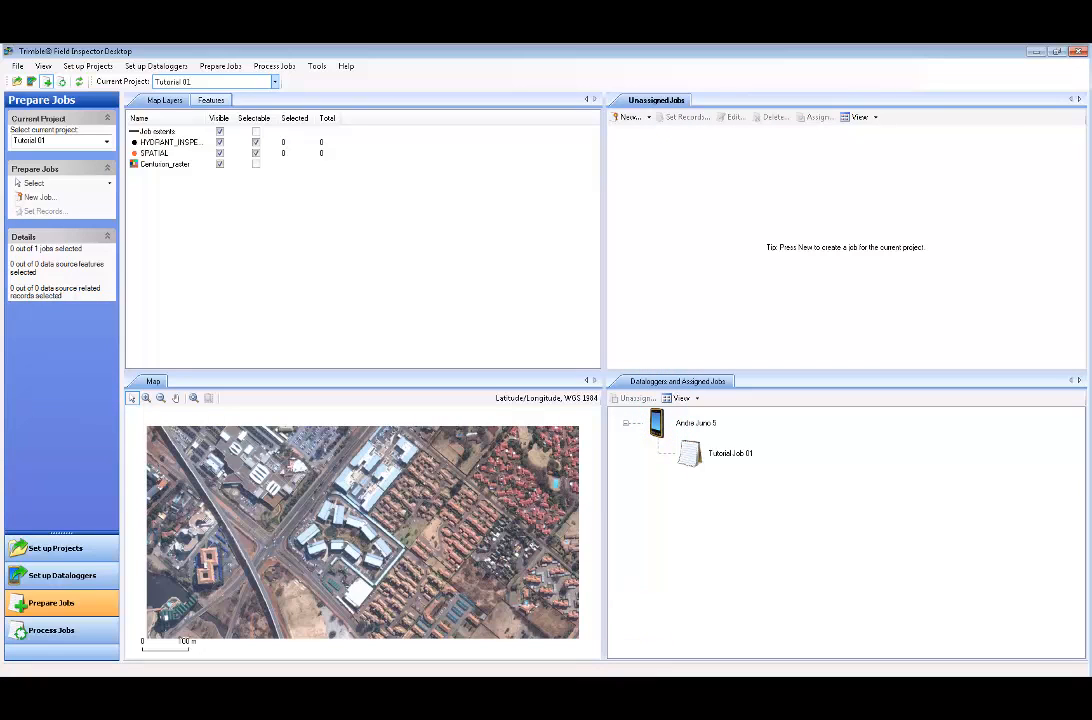
pyautogui.click(860, 690)
pyautogui.click(1030, 632)
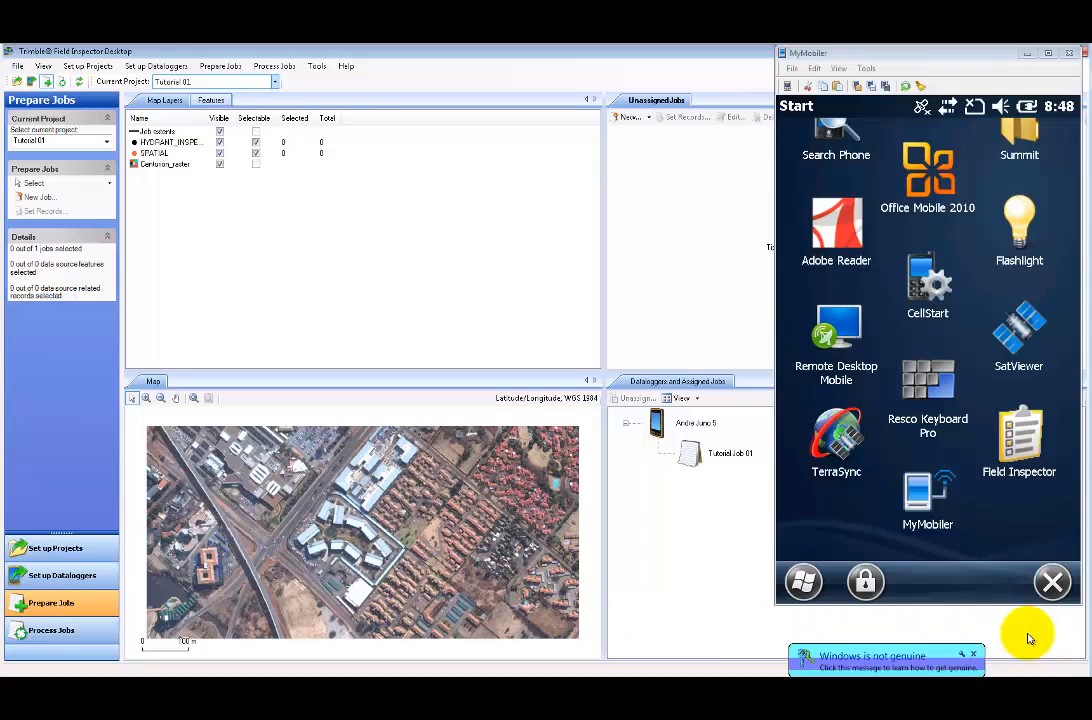
# - Launch Field Inspector on the handheld through MyMobiler
pyautogui.click(1019, 437)
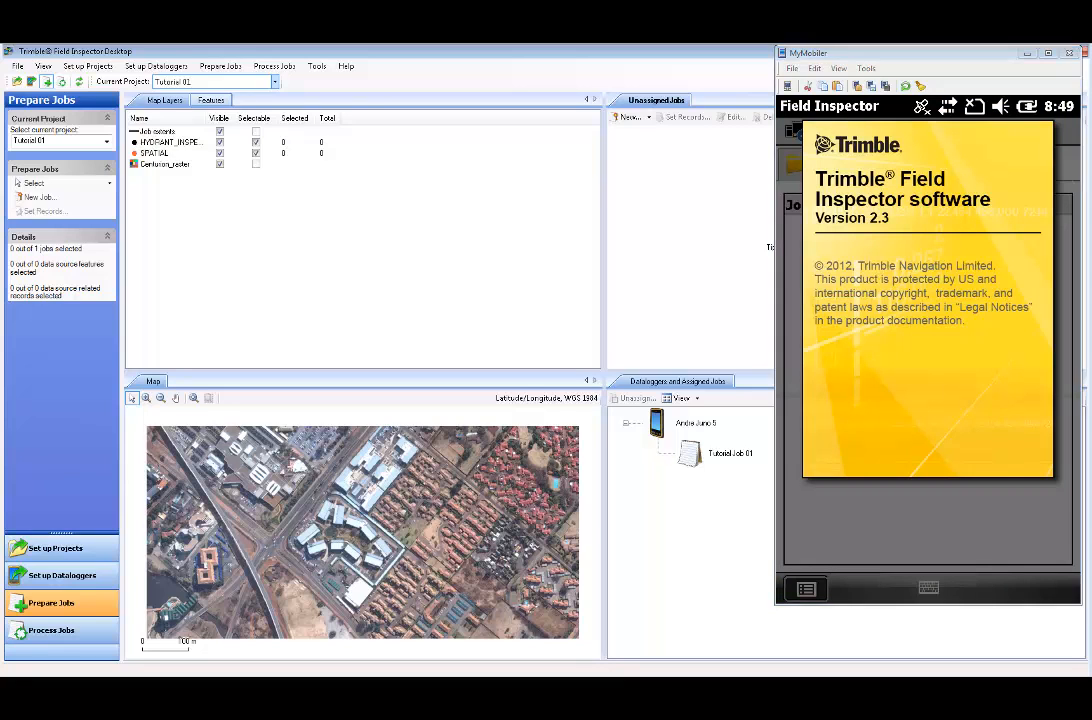
pyautogui.click(938, 680)
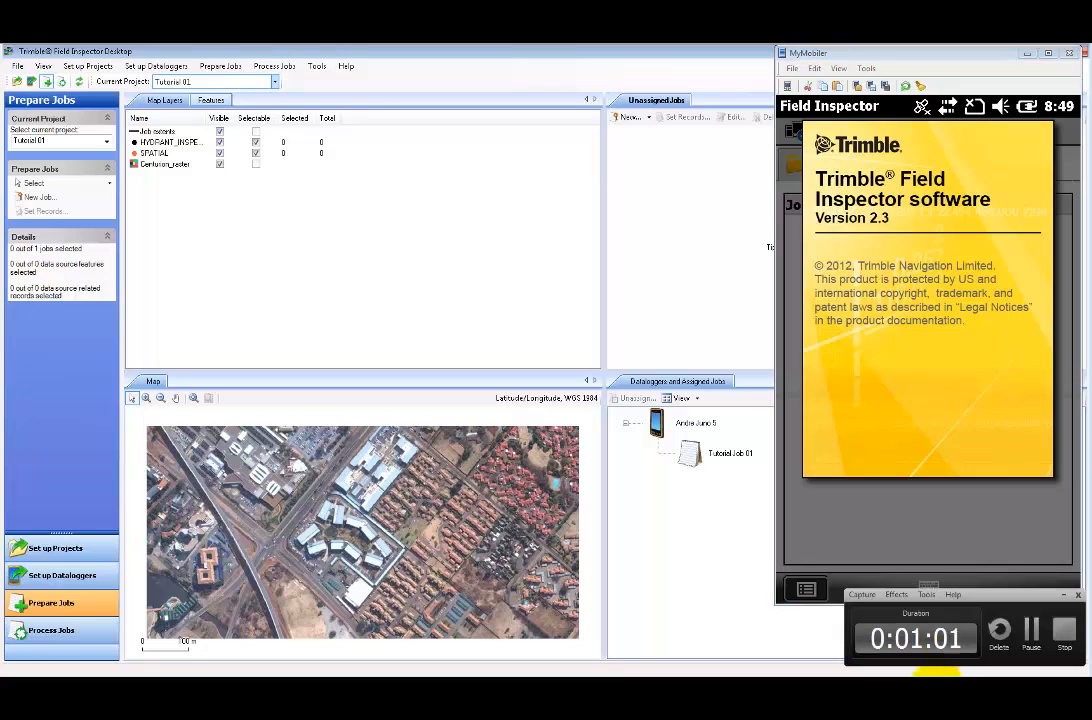
pyautogui.click(1033, 633)
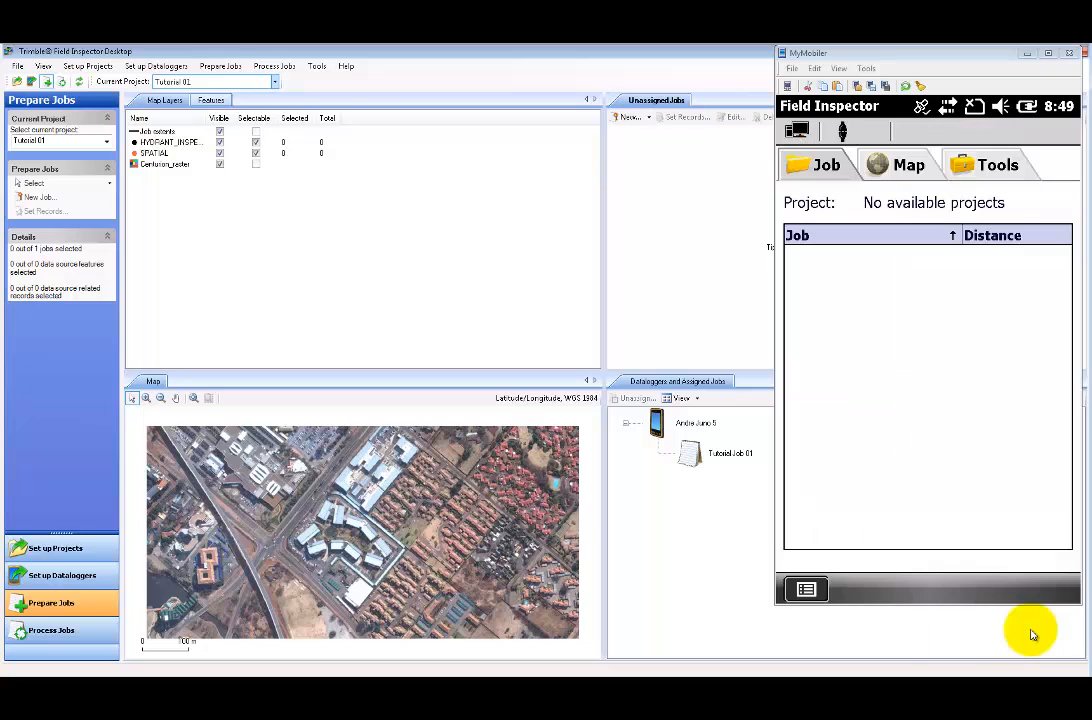
# - Check the desktop connection for new data and accept the incoming Tutorial Job 01
pyautogui.click(798, 133)
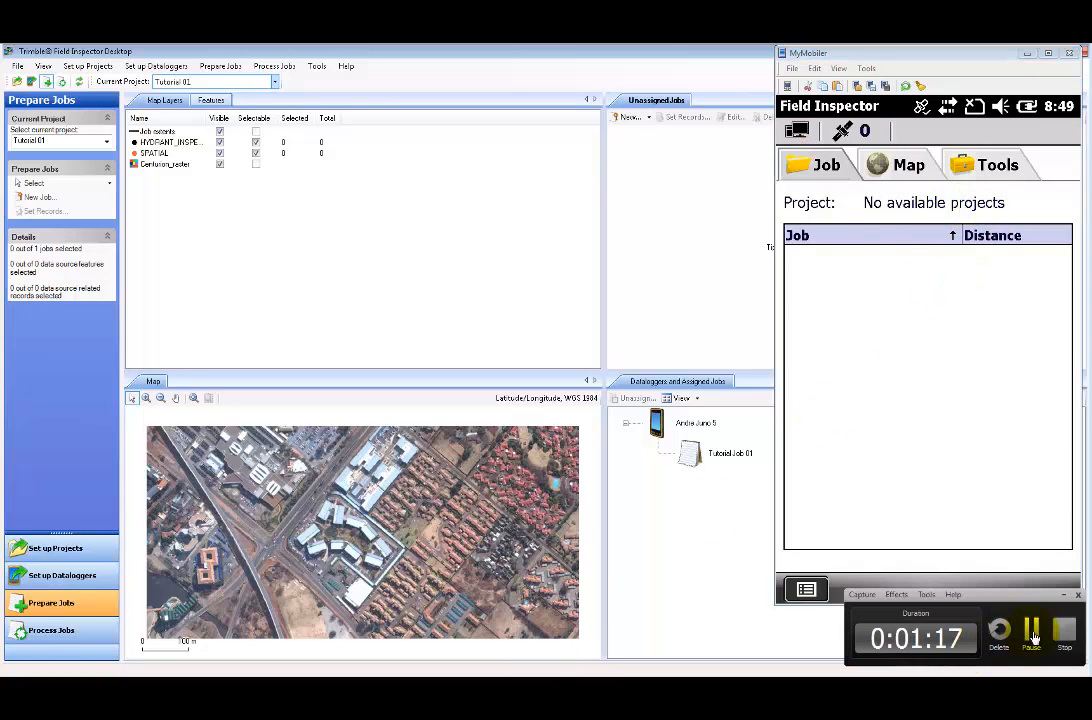
pyautogui.click(1034, 638)
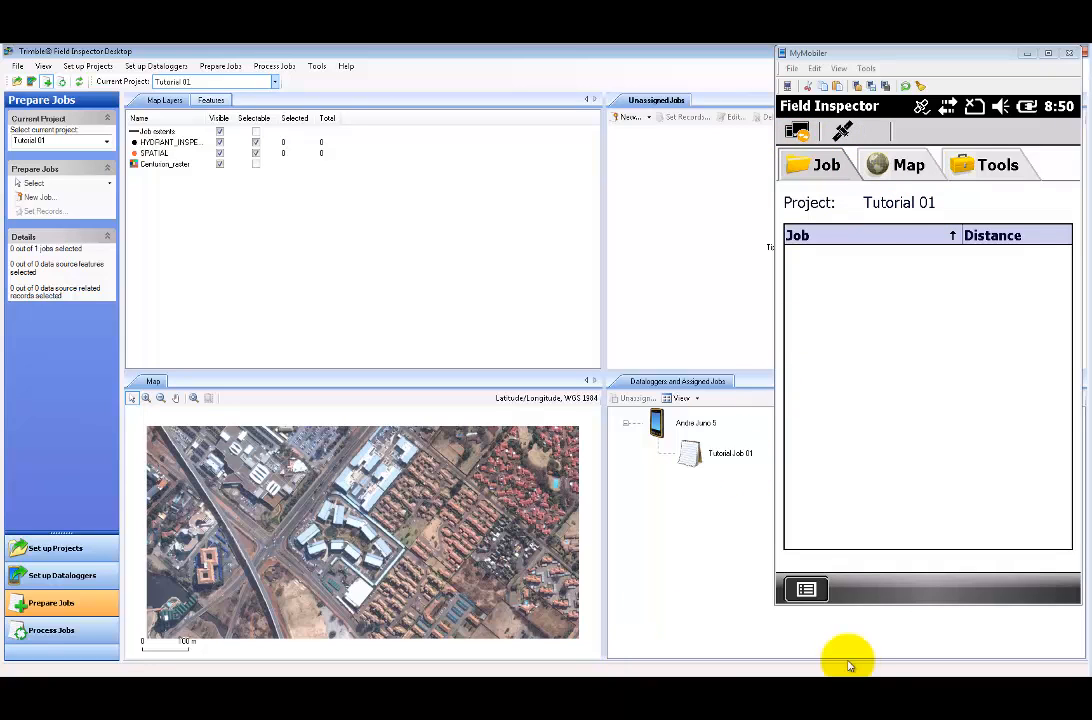
pyautogui.moveTo(969, 648)
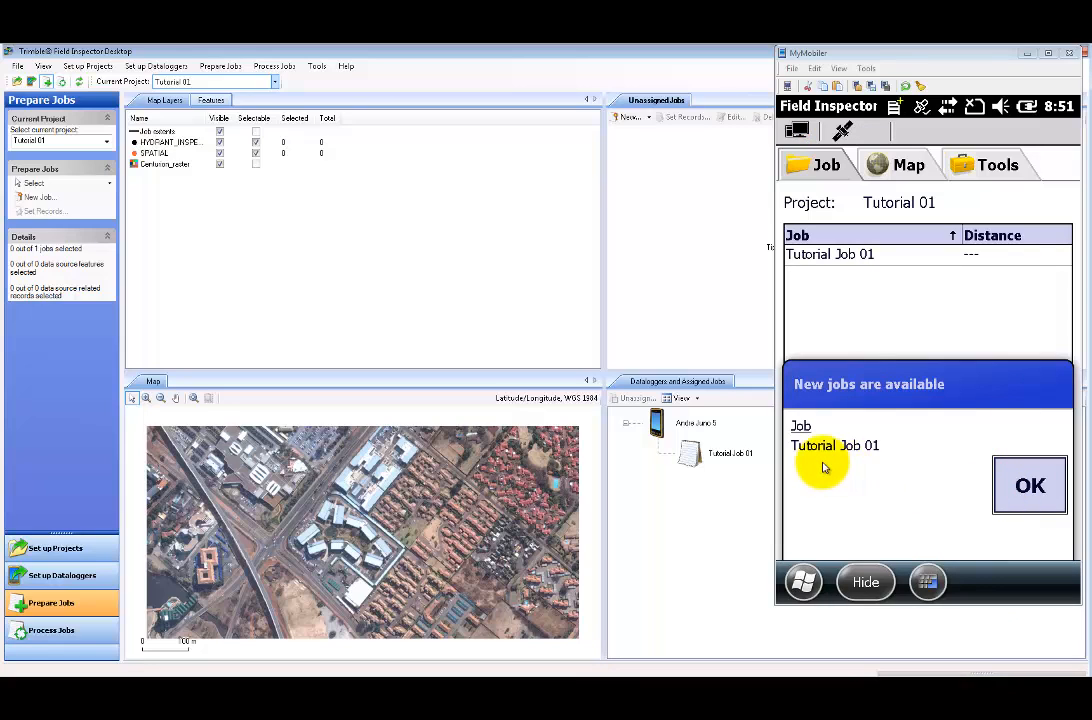
pyautogui.click(1034, 492)
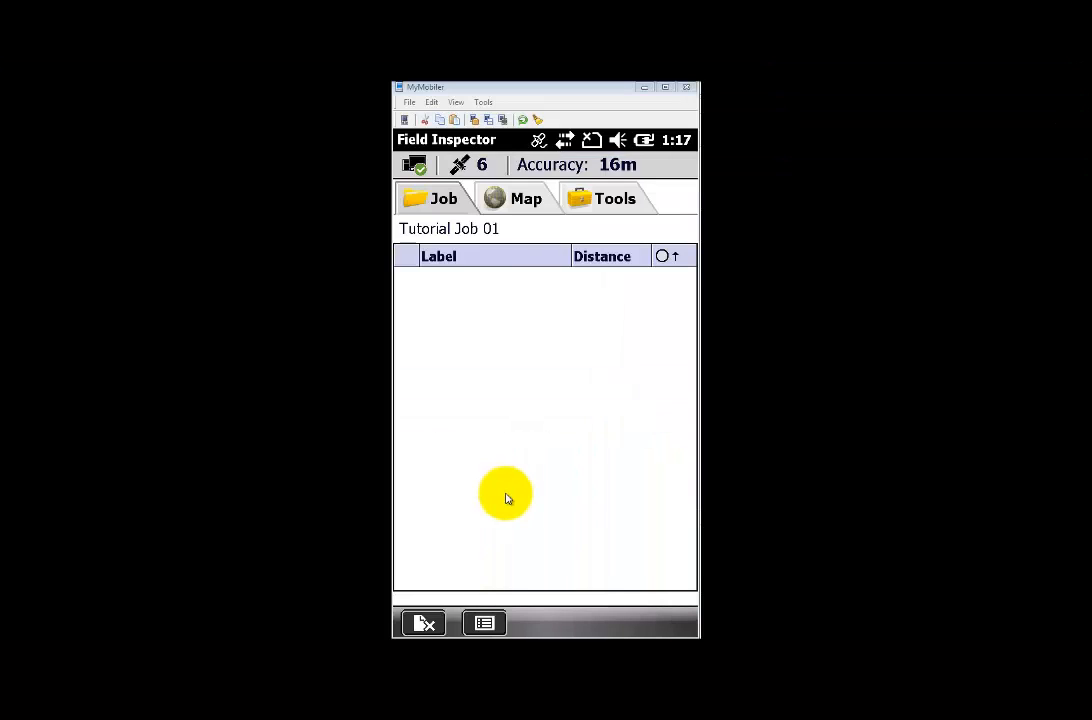
# - Start inspecting a feature not in the job using the HYDRANT_INSPECTION form
pyautogui.click(493, 626)
pyautogui.click(487, 624)
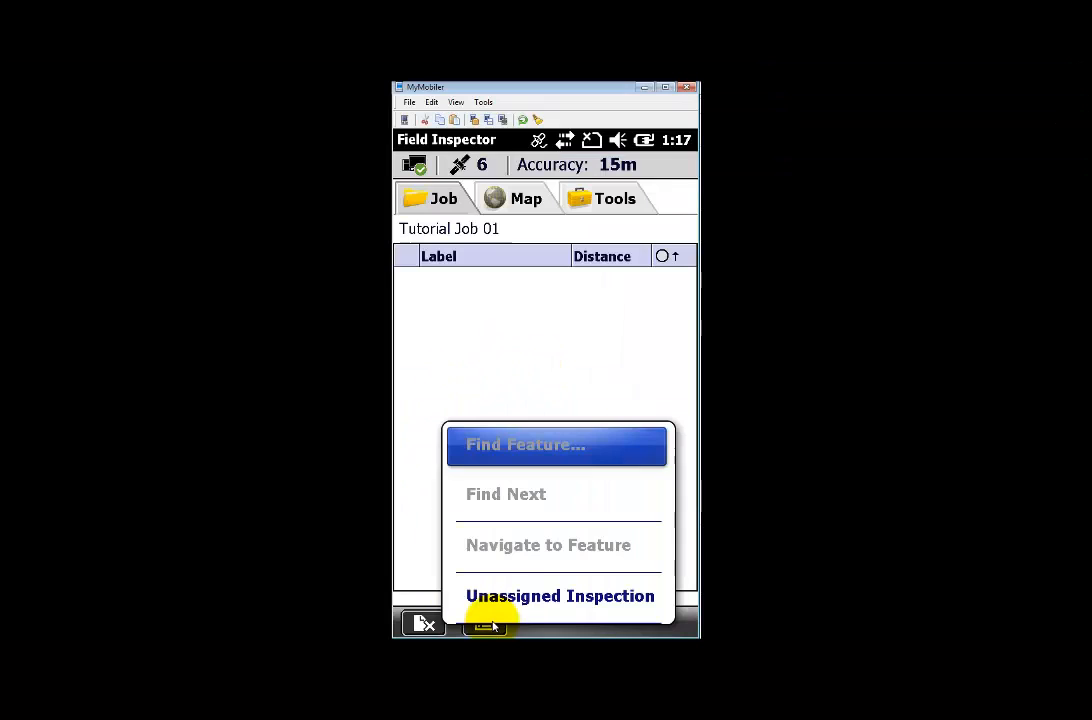
pyautogui.click(537, 597)
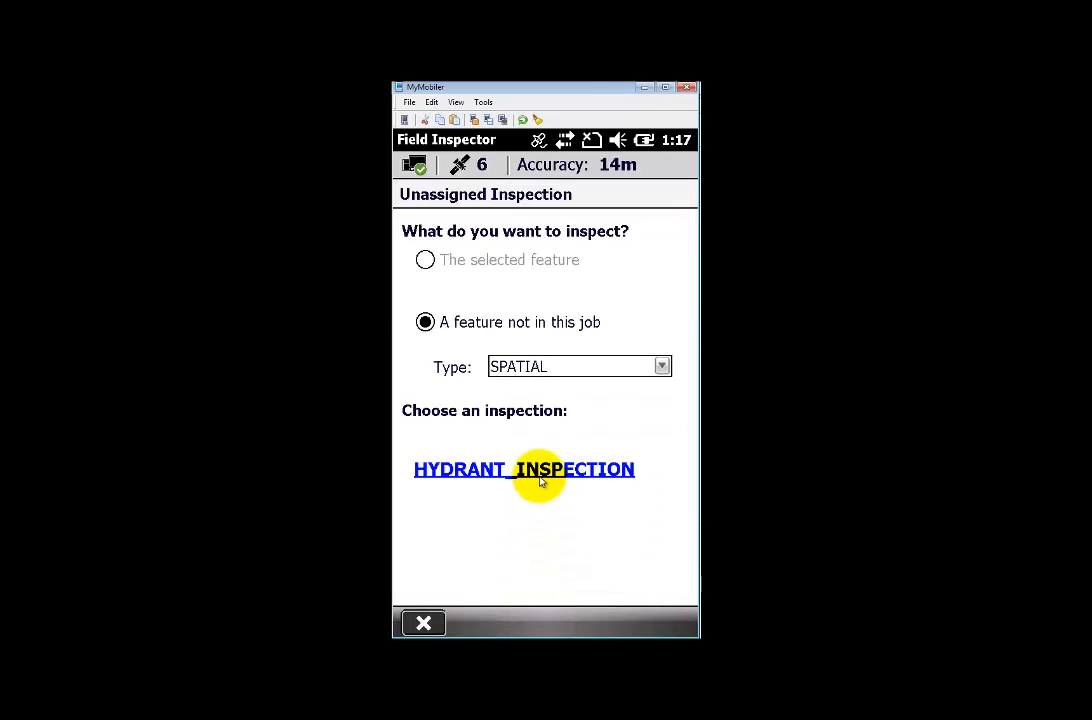
pyautogui.click(545, 470)
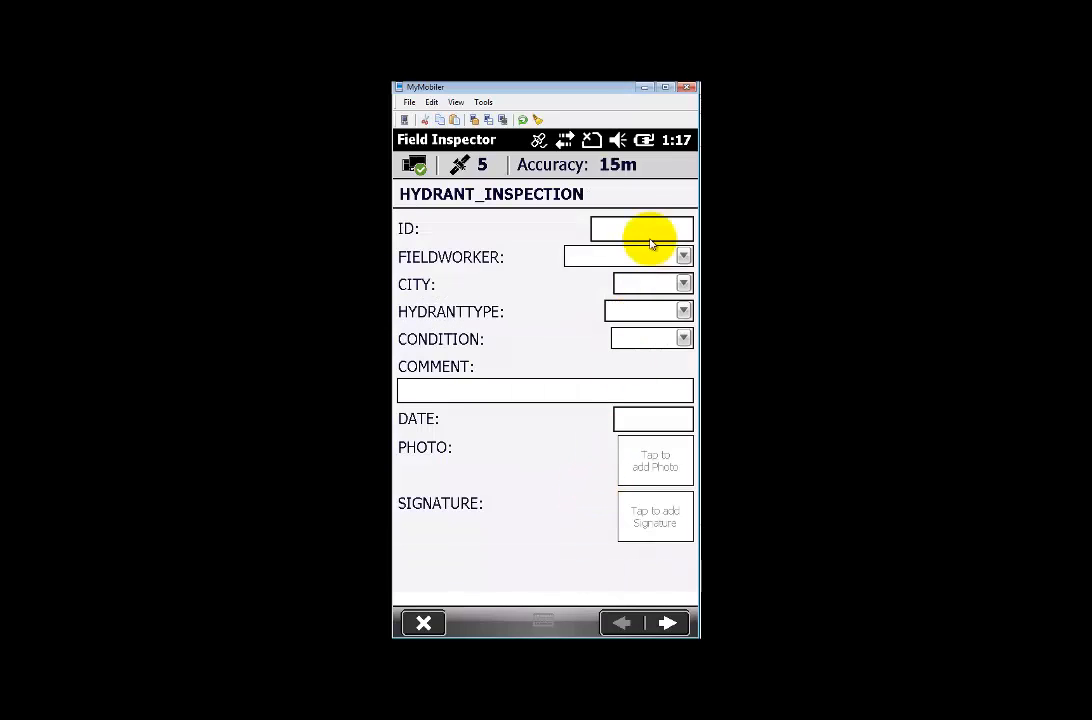
# - Fill in hydrant ID 1, the first fieldworker, city Pretoria, type Fire and condition Good
pyautogui.click(646, 233)
pyautogui.write('1')
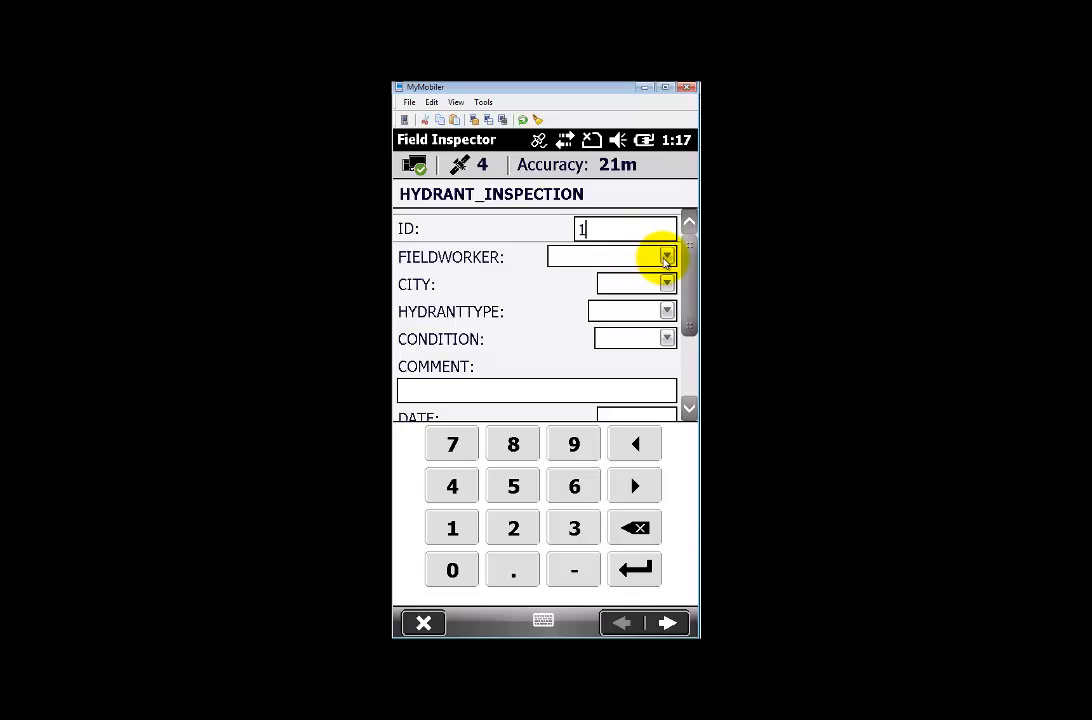
pyautogui.click(664, 259)
pyautogui.click(666, 260)
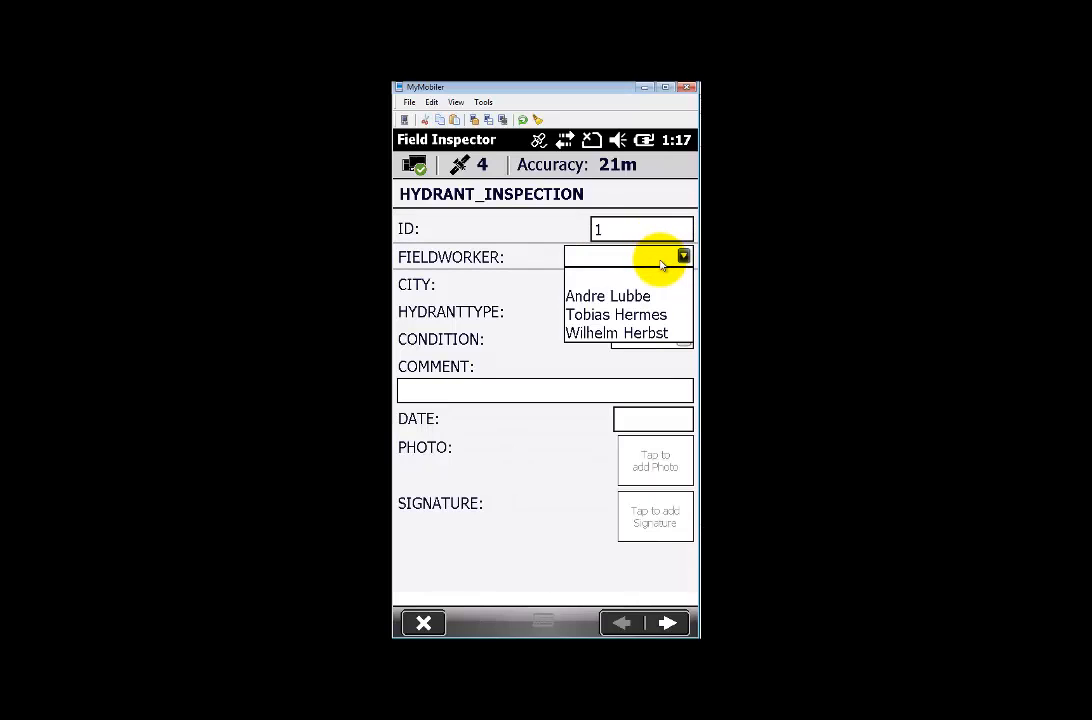
pyautogui.click(631, 298)
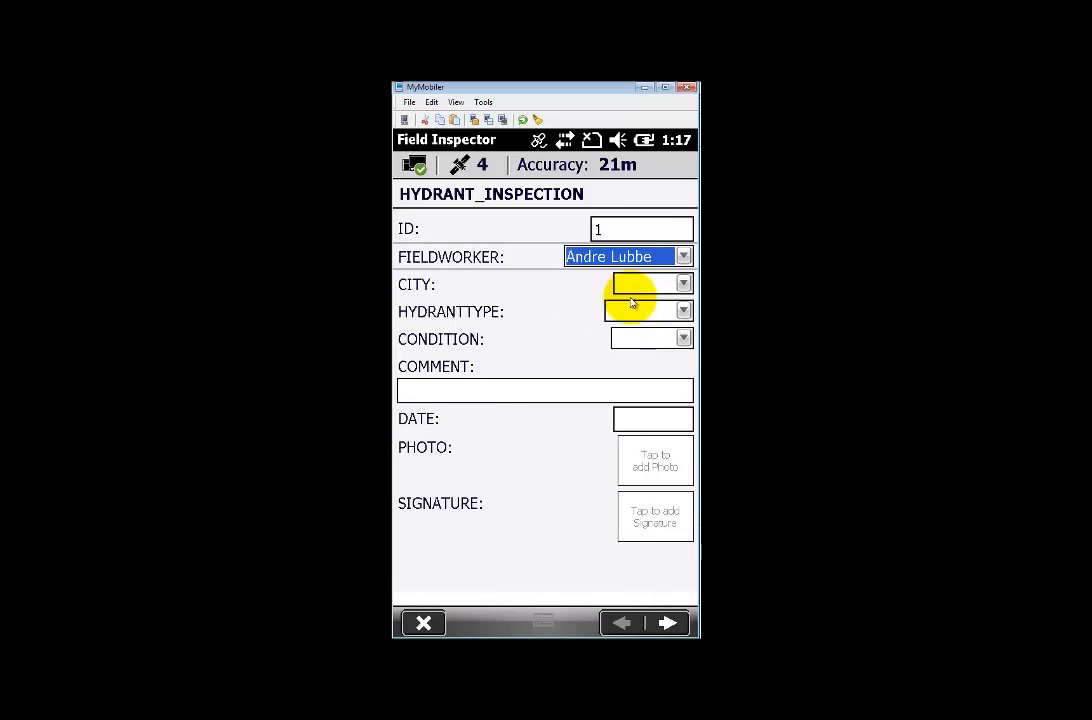
pyautogui.click(655, 289)
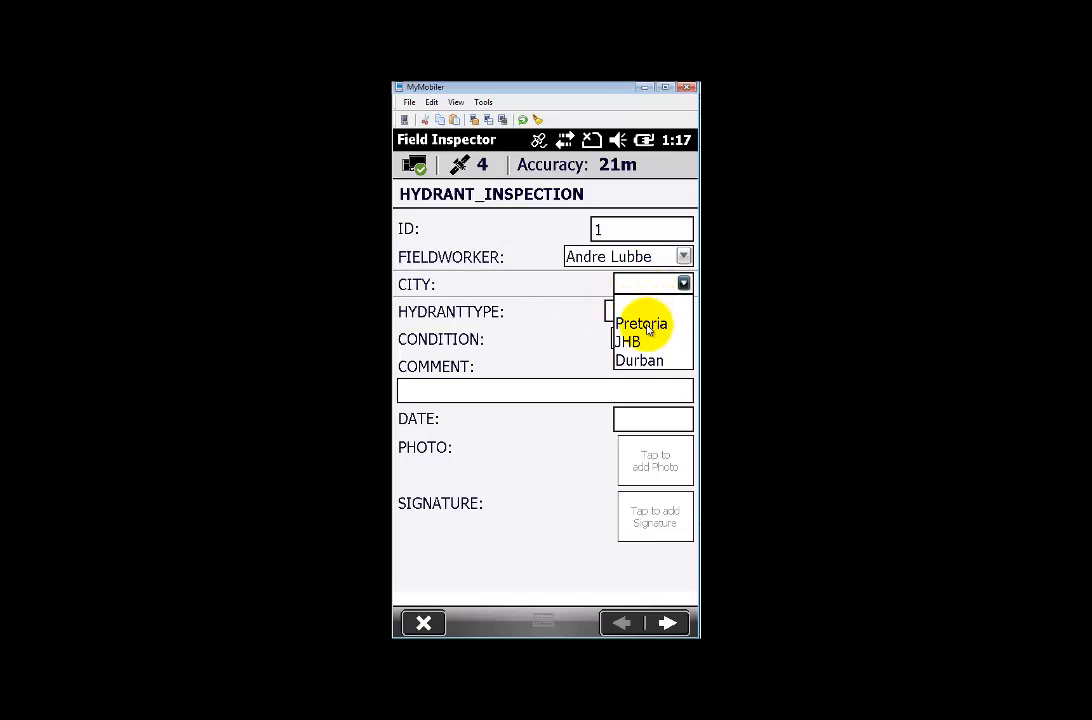
pyautogui.click(647, 331)
pyautogui.click(653, 311)
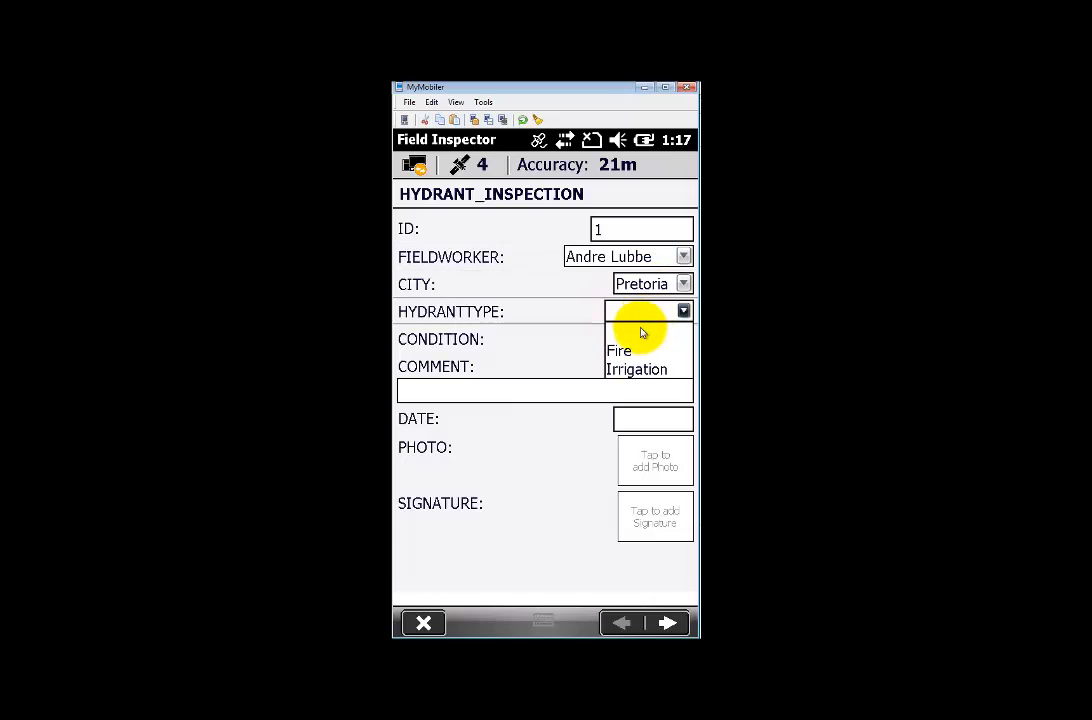
pyautogui.click(622, 354)
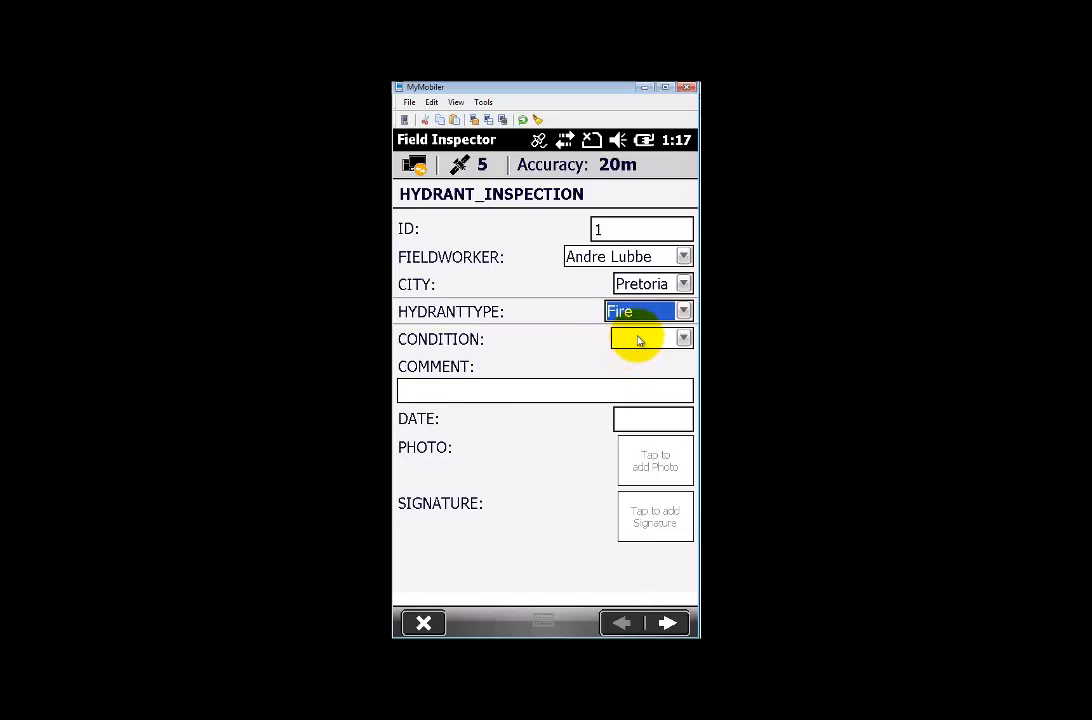
pyautogui.click(639, 339)
pyautogui.click(627, 376)
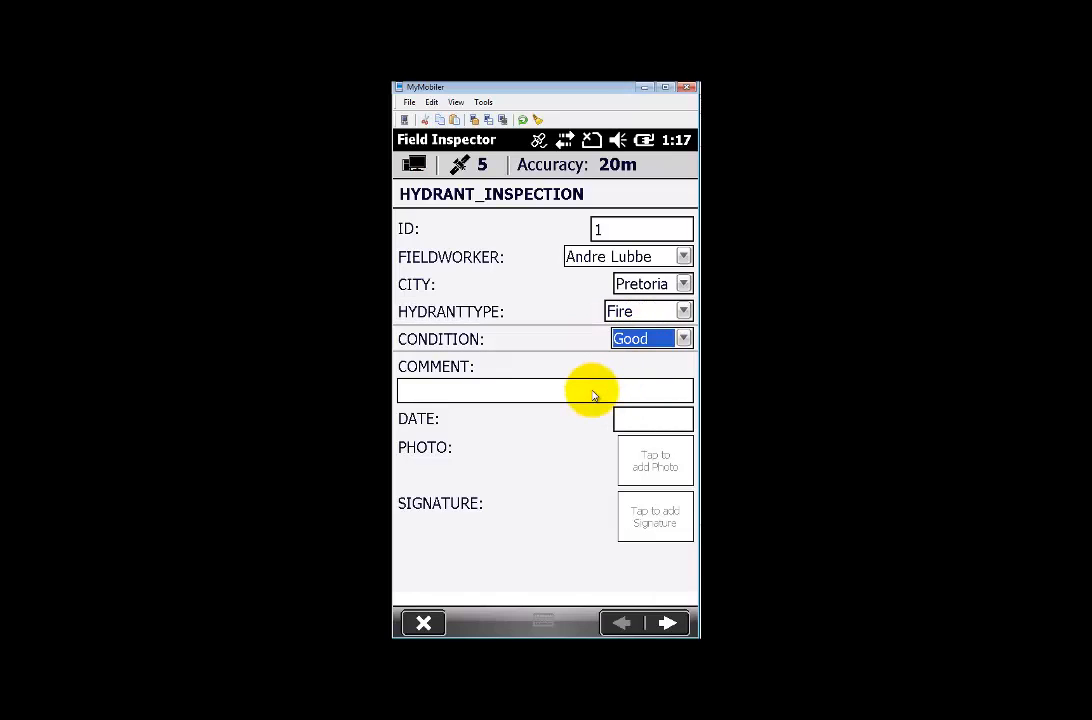
# - Enter the comment 'Test', set the date to 11/21/13, and open the photo picker
pyautogui.click(592, 395)
pyautogui.write('Tet')
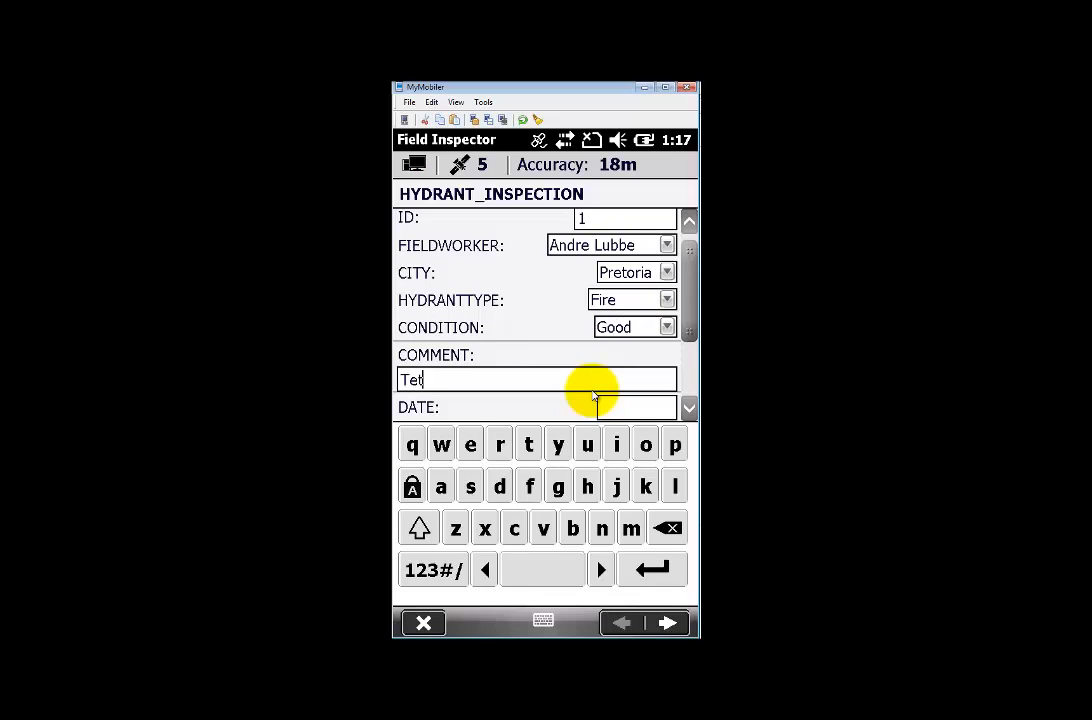
pyautogui.press('BackSpace')
pyautogui.write('s')
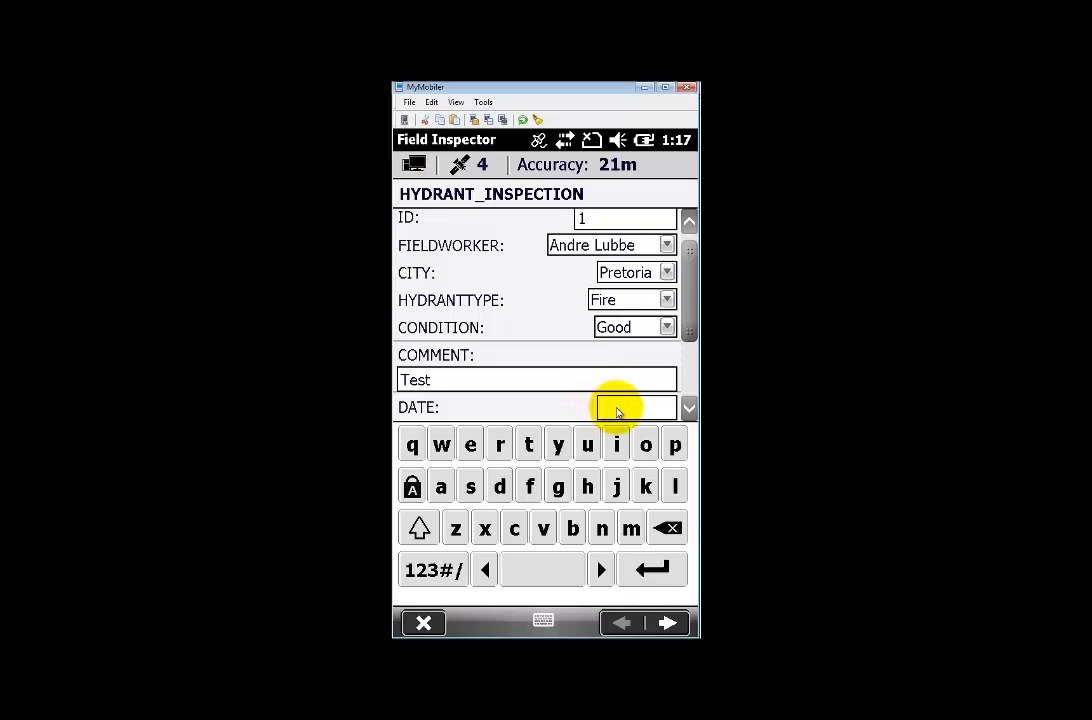
pyautogui.click(617, 410)
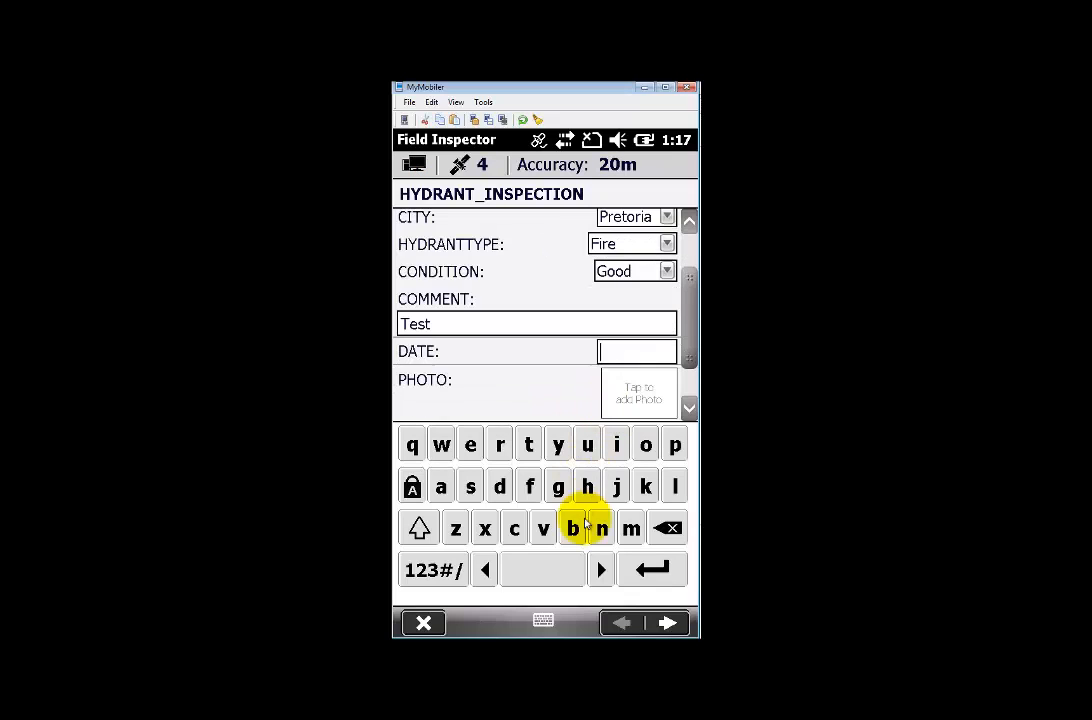
pyautogui.click(585, 520)
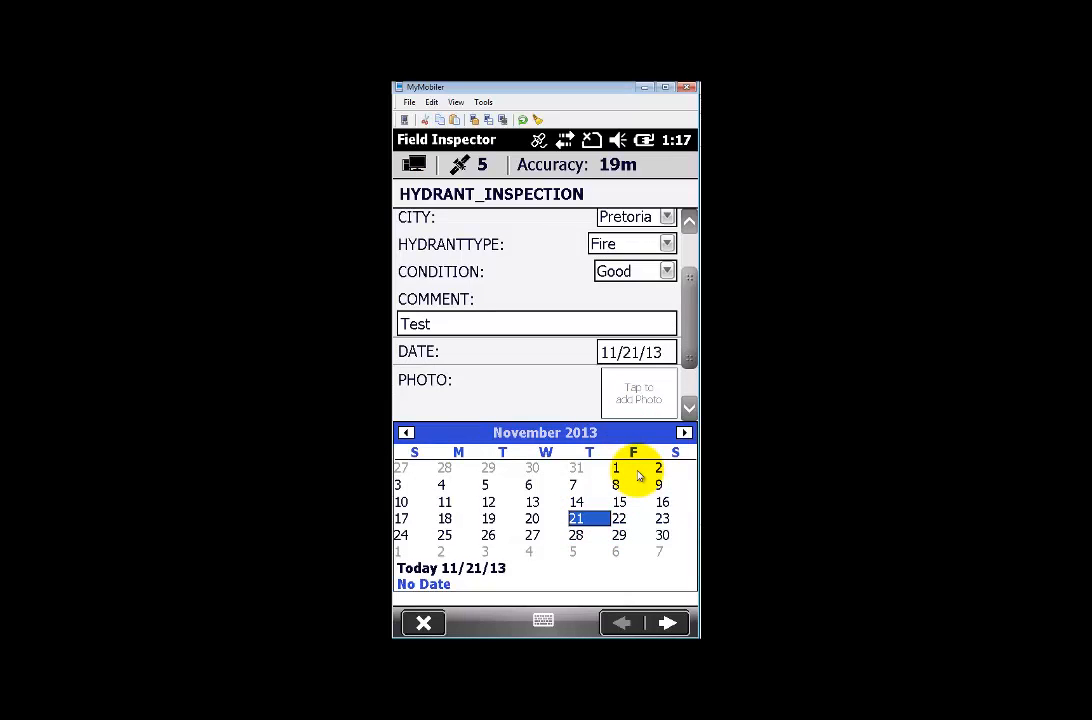
pyautogui.click(638, 393)
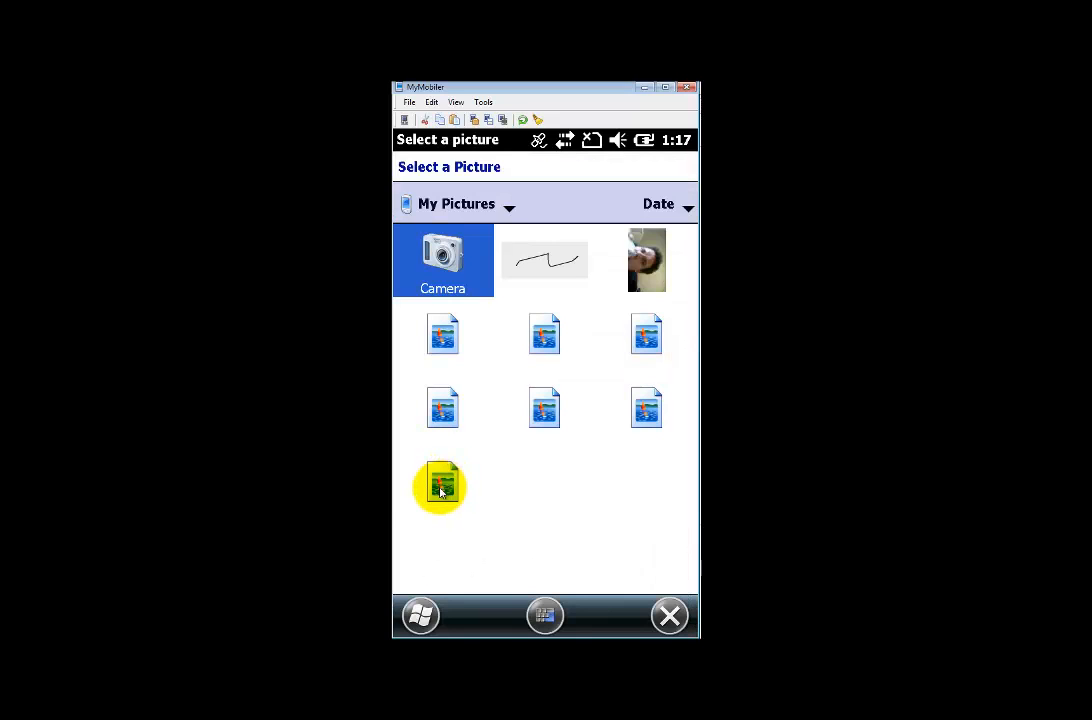
# - Attach the beach picture as the inspection photo and add a drawn signature
pyautogui.click(441, 491)
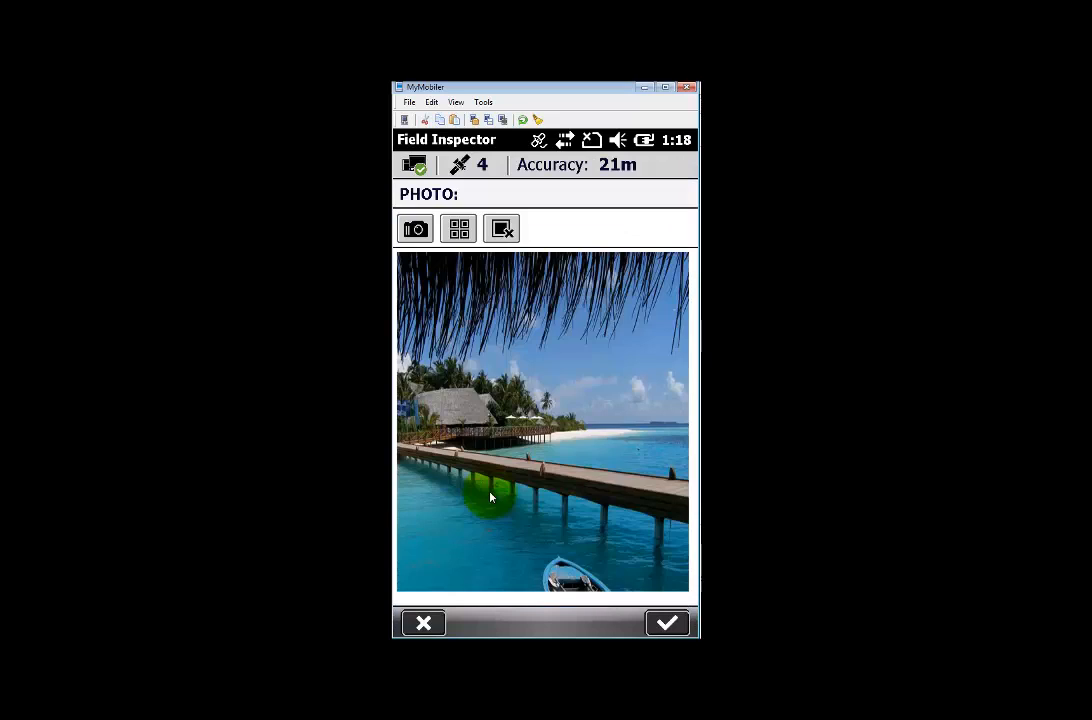
pyautogui.click(667, 624)
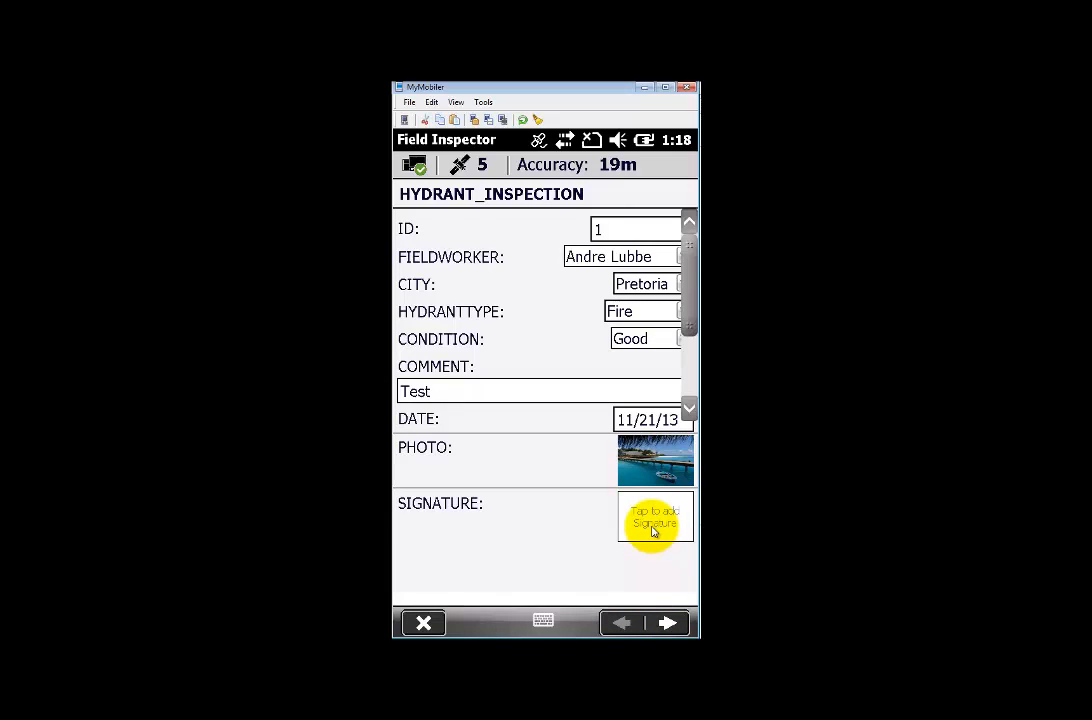
pyautogui.click(654, 532)
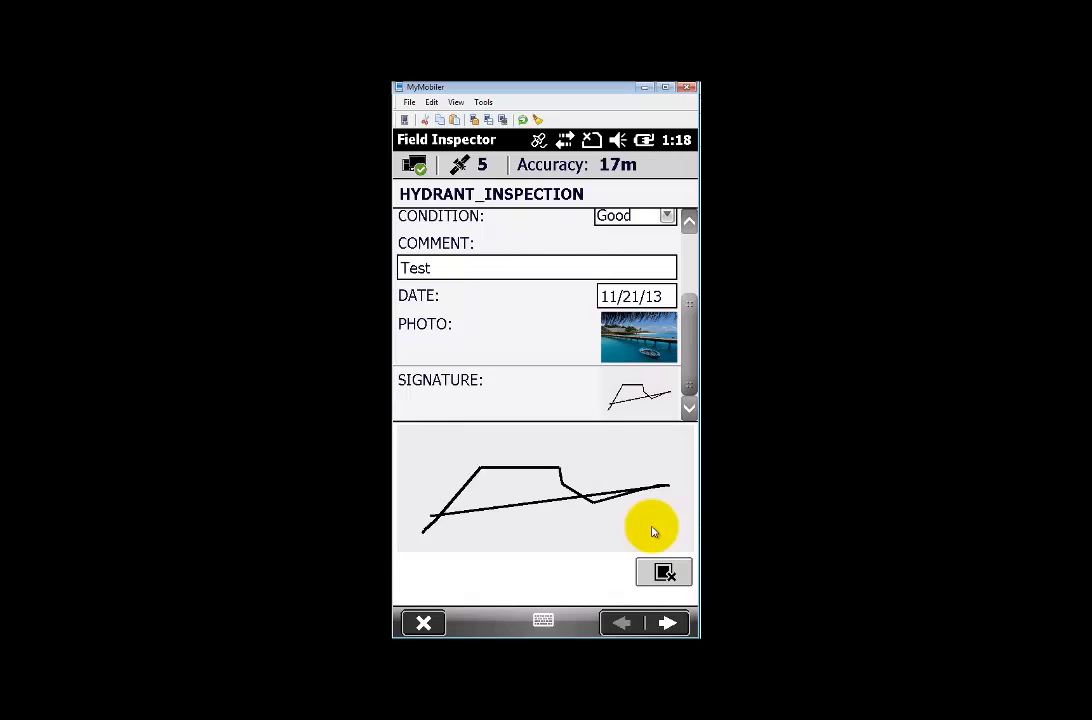
pyautogui.click(665, 624)
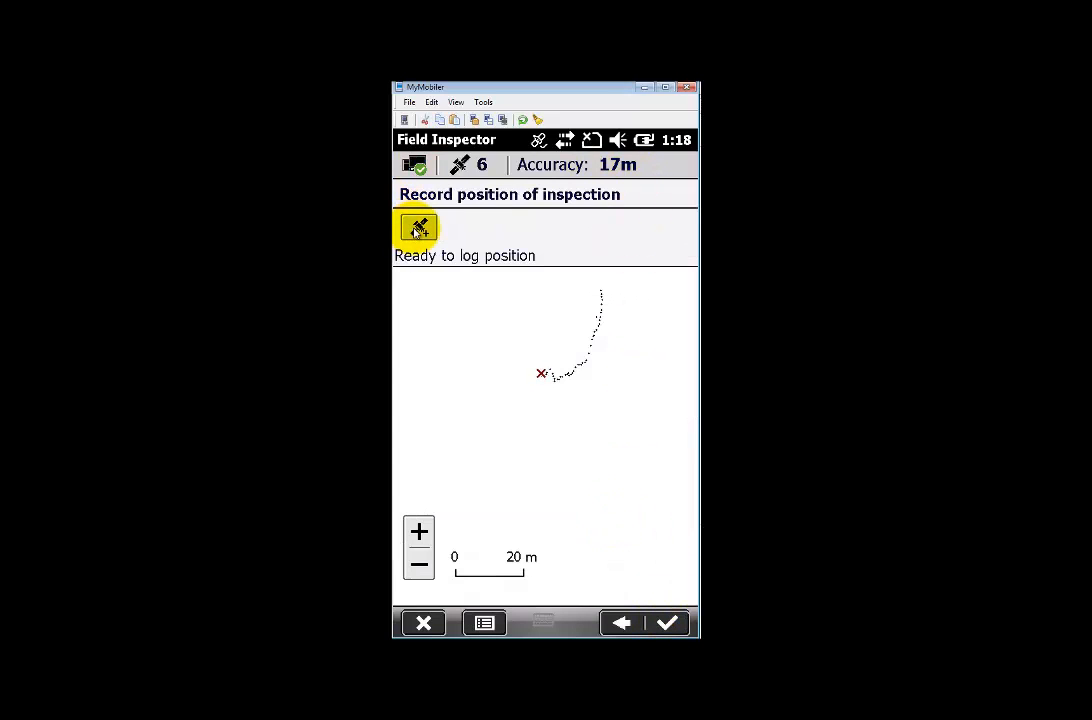
# - Log the inspection's position and save the hydrant inspection
pyautogui.click(418, 230)
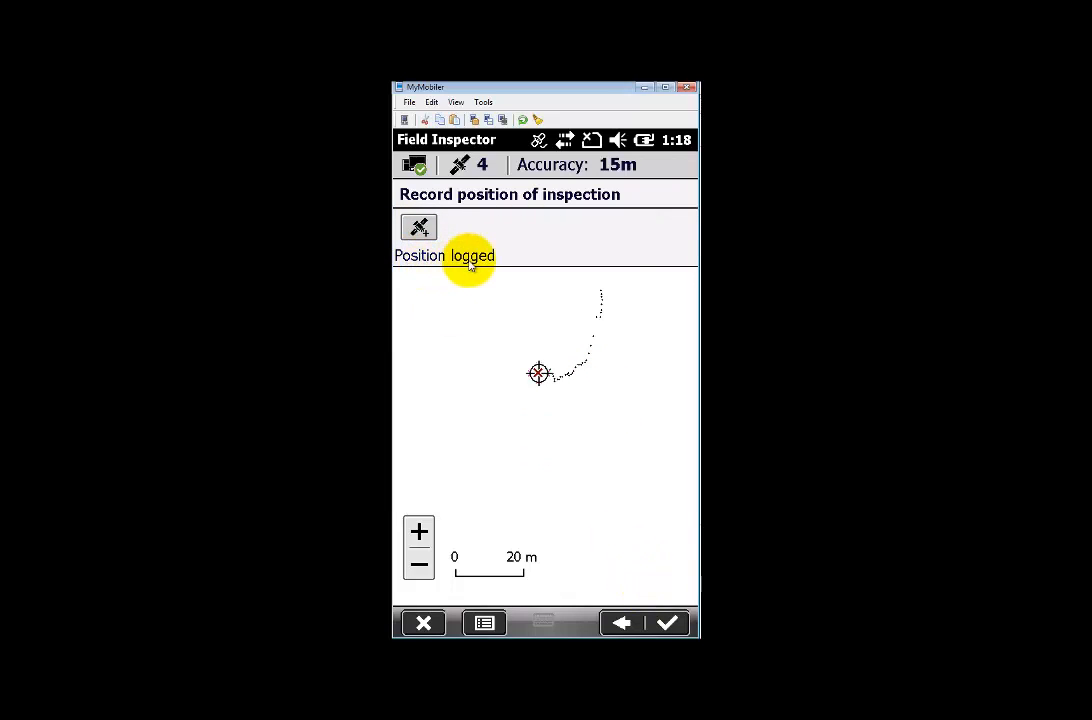
pyautogui.click(668, 623)
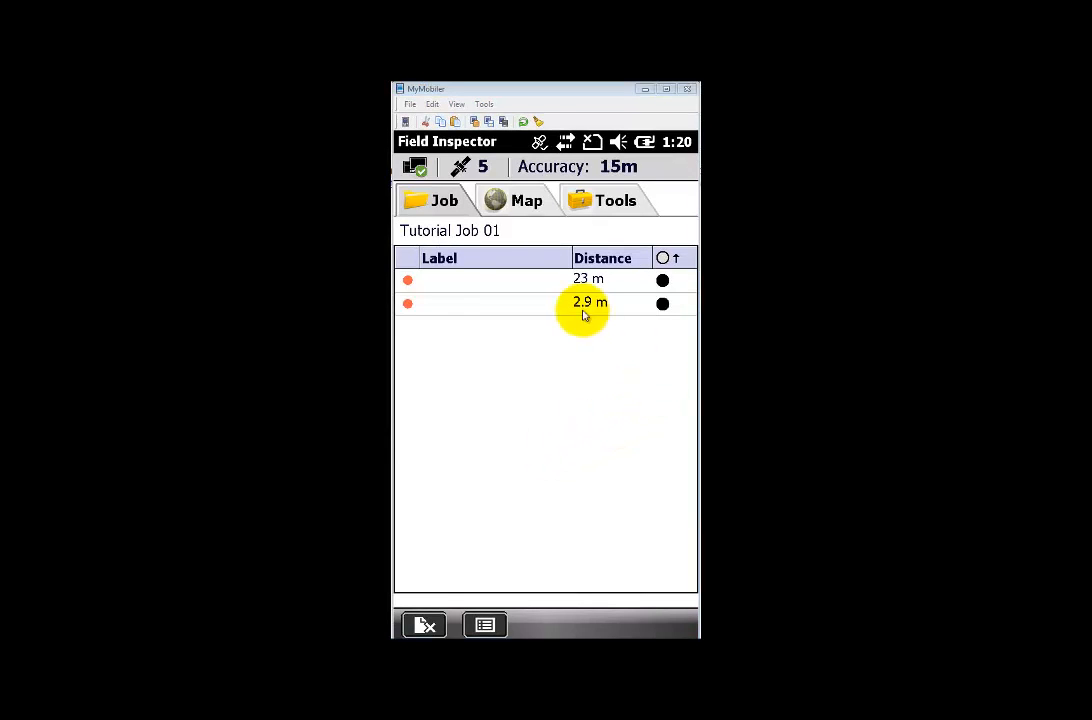
# - Close Tutorial Job 01, return it to the office with its job notes, and check the transfer status
pyautogui.click(425, 625)
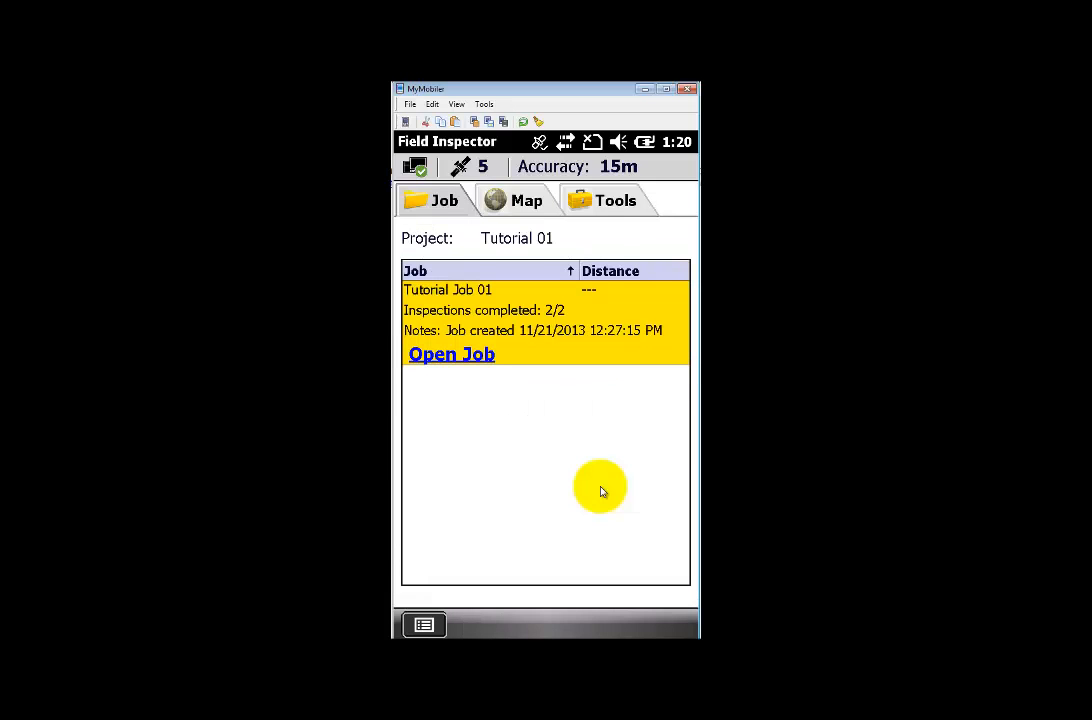
pyautogui.click(545, 323)
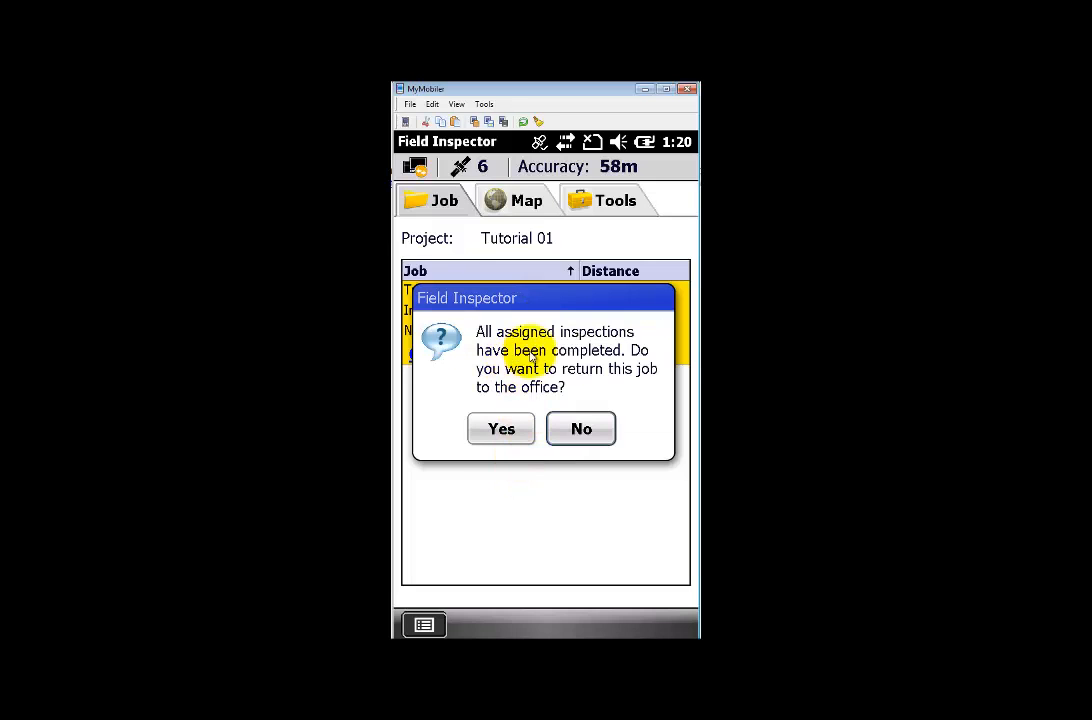
pyautogui.click(502, 430)
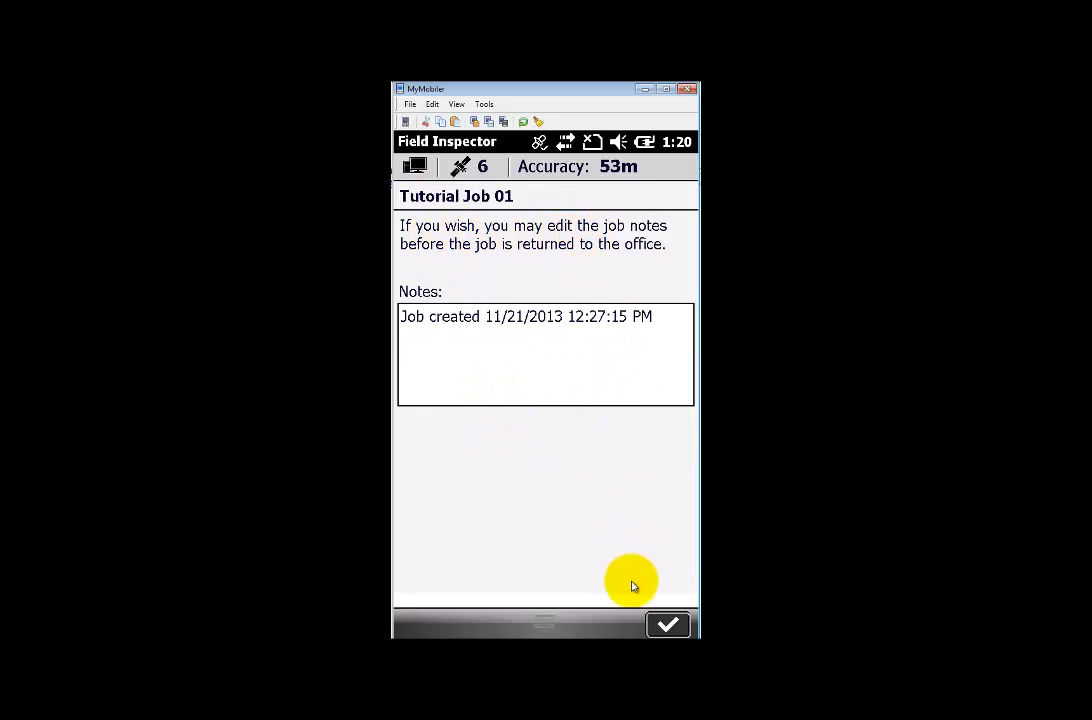
pyautogui.click(668, 625)
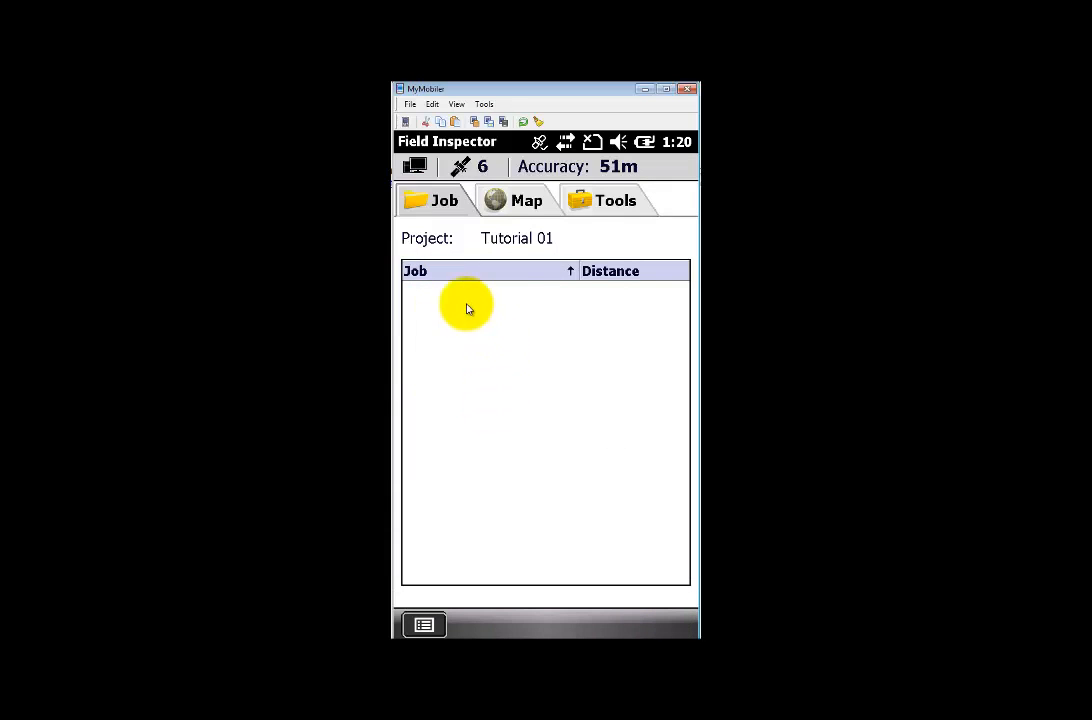
pyautogui.click(416, 167)
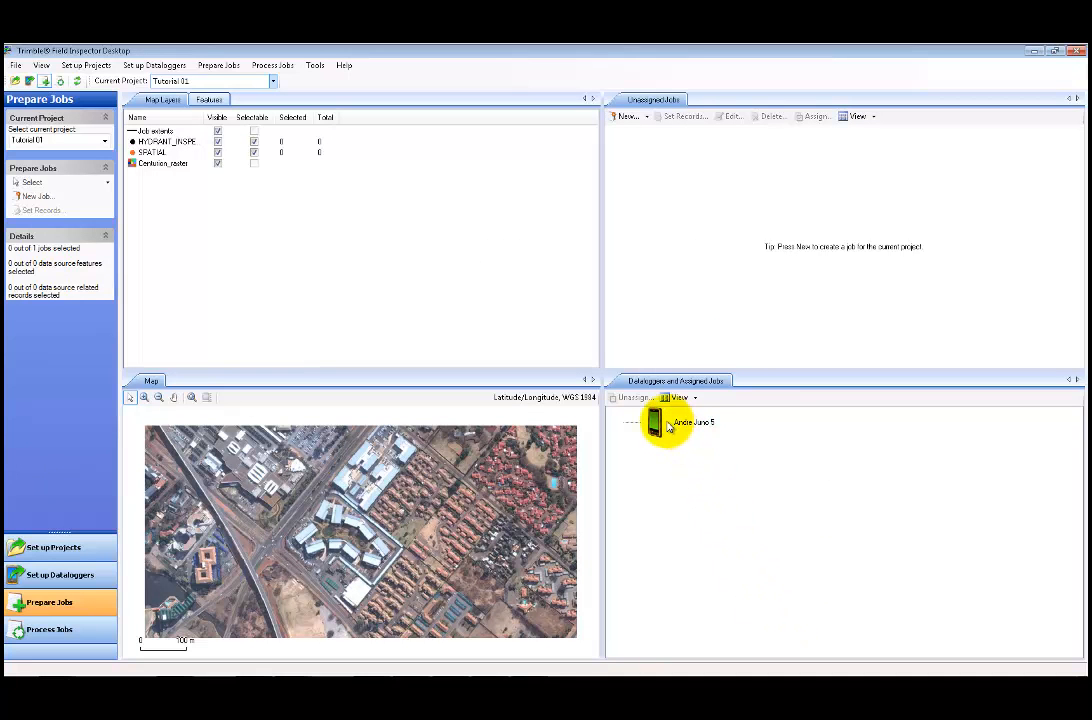
# - In Process Jobs, select the Fire record and view the Fire and Irrigation inspection photos
pyautogui.click(669, 426)
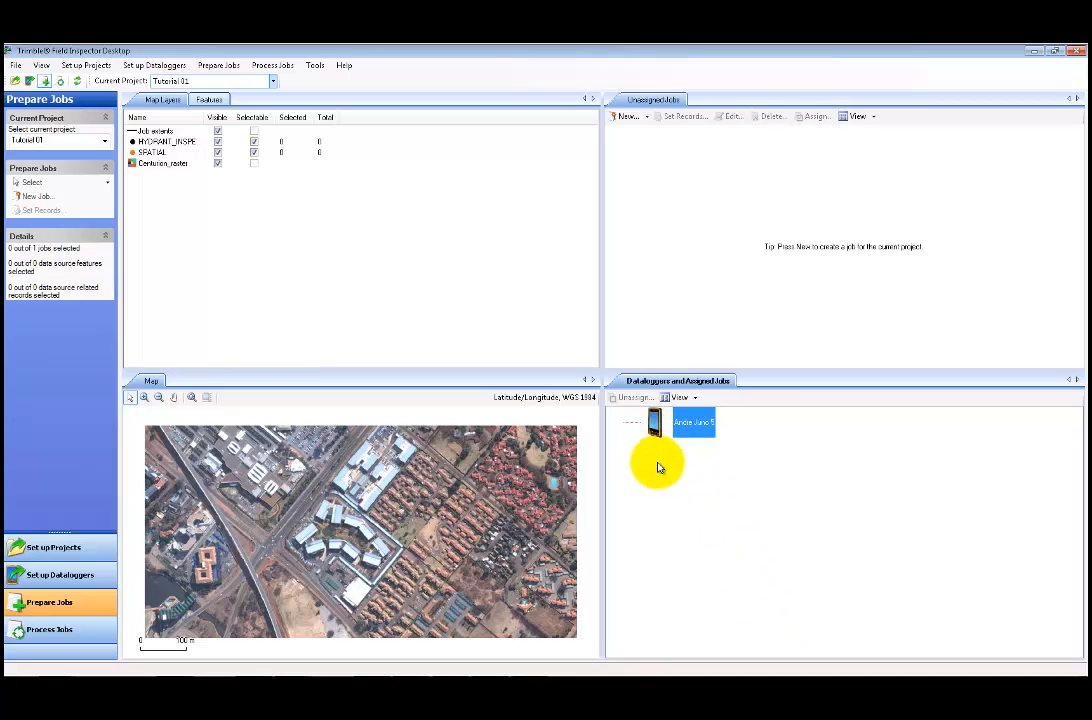
pyautogui.click(55, 630)
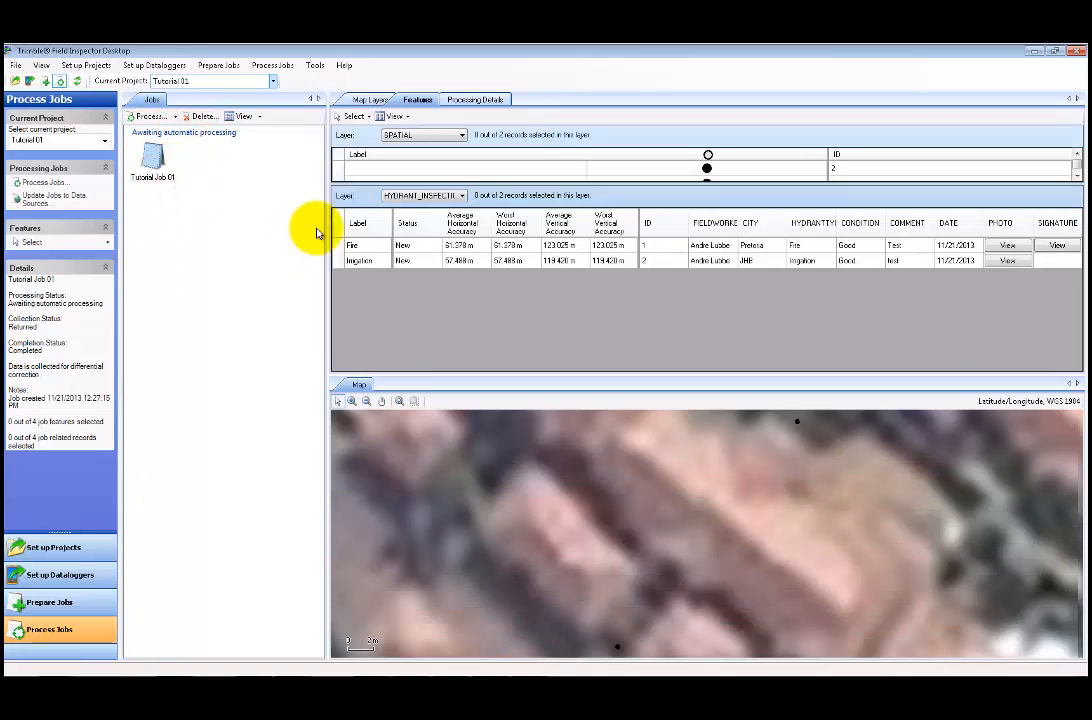
pyautogui.moveTo(561, 184); pyautogui.dragTo(561, 222)
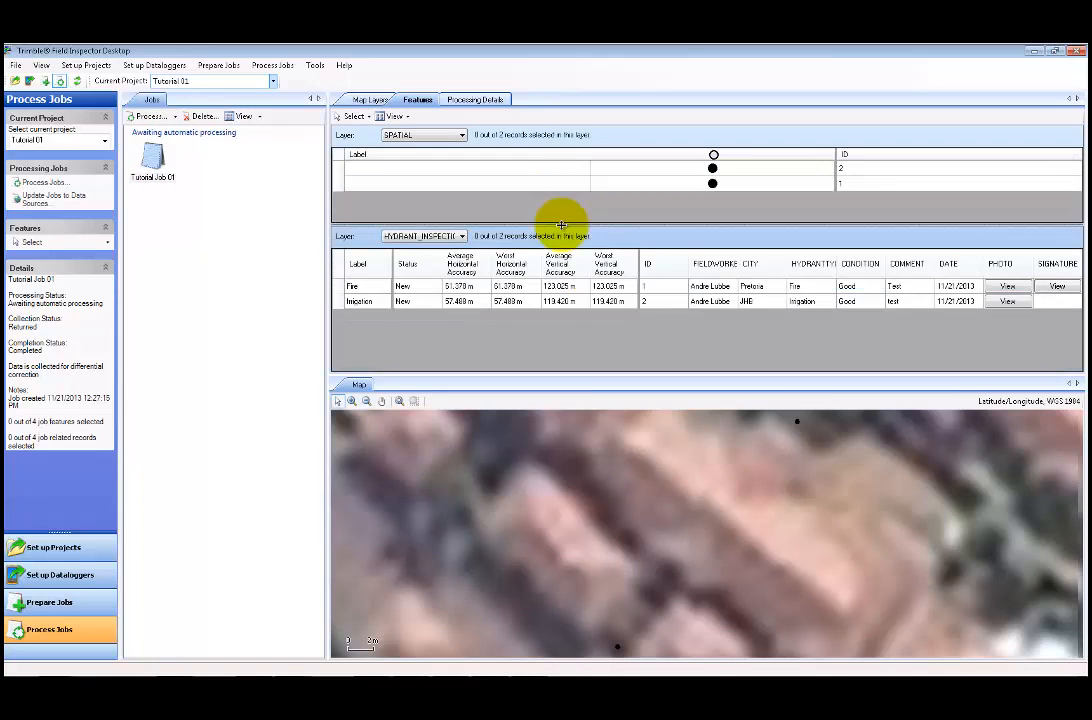
pyautogui.click(507, 290)
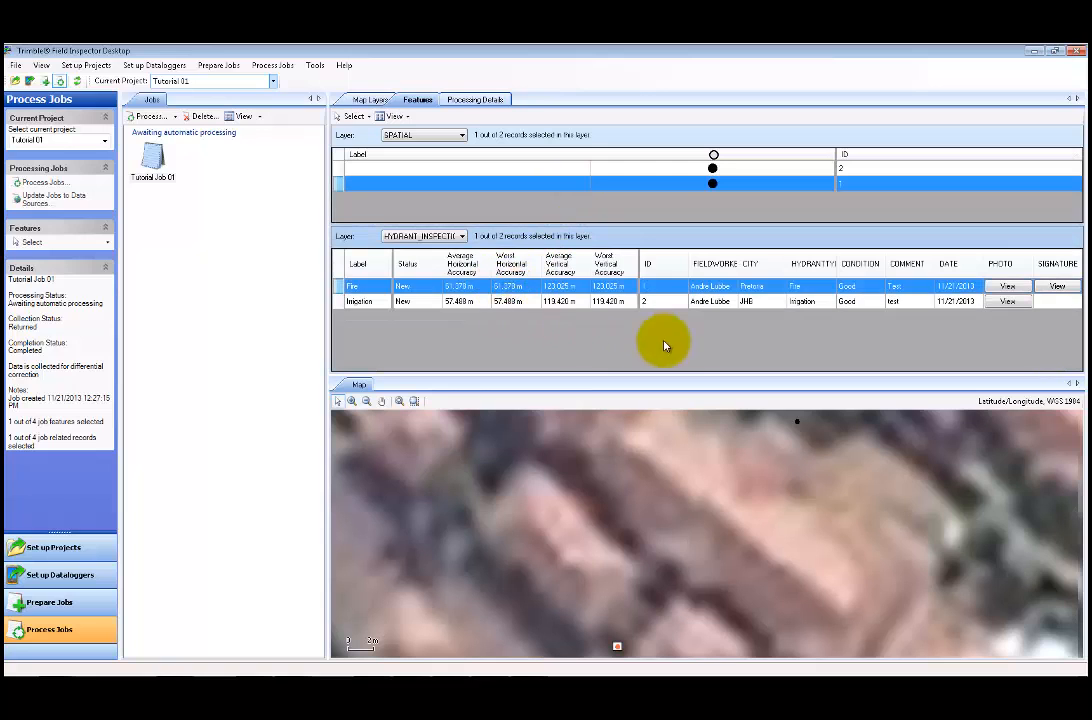
pyautogui.click(1018, 289)
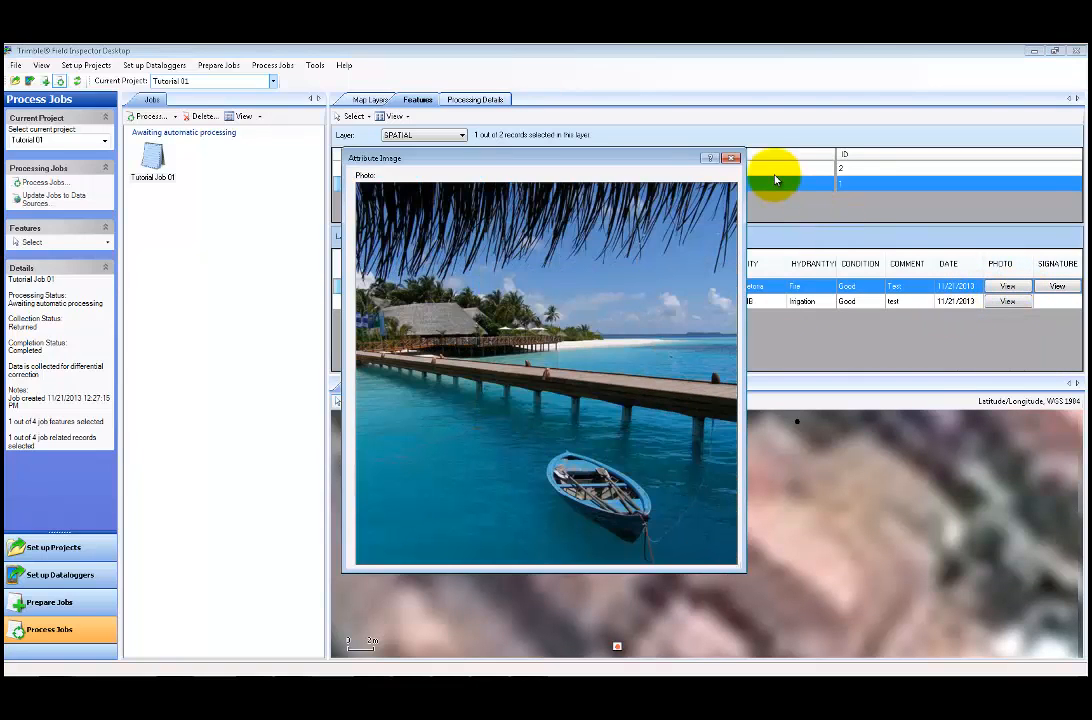
pyautogui.click(733, 159)
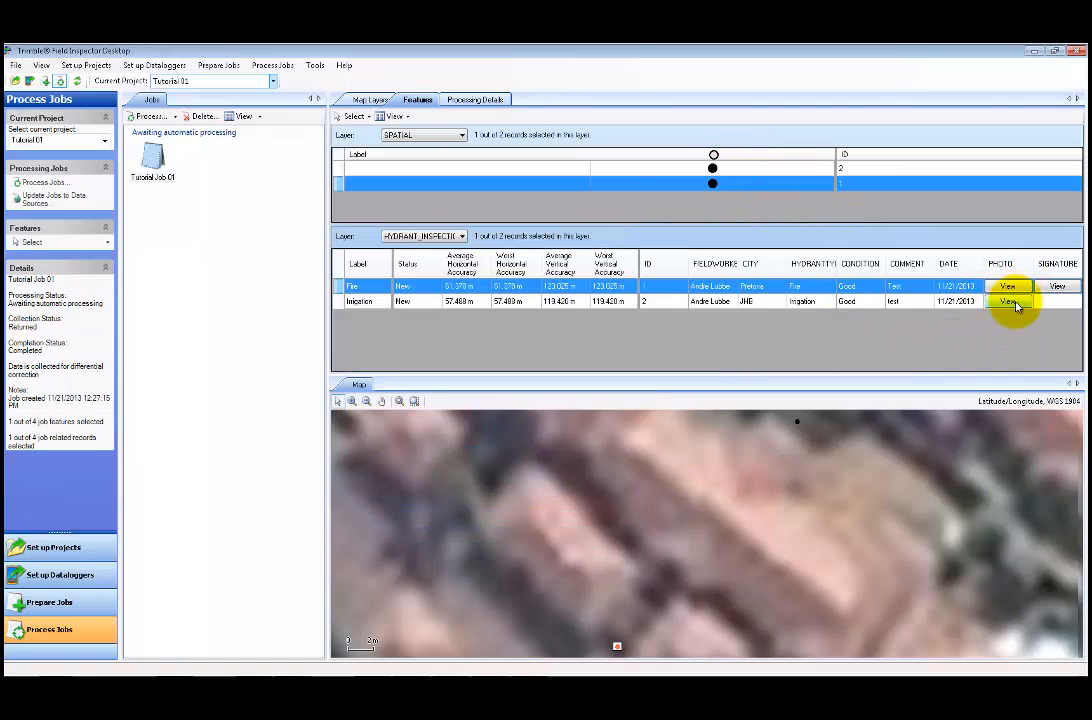
pyautogui.click(1012, 302)
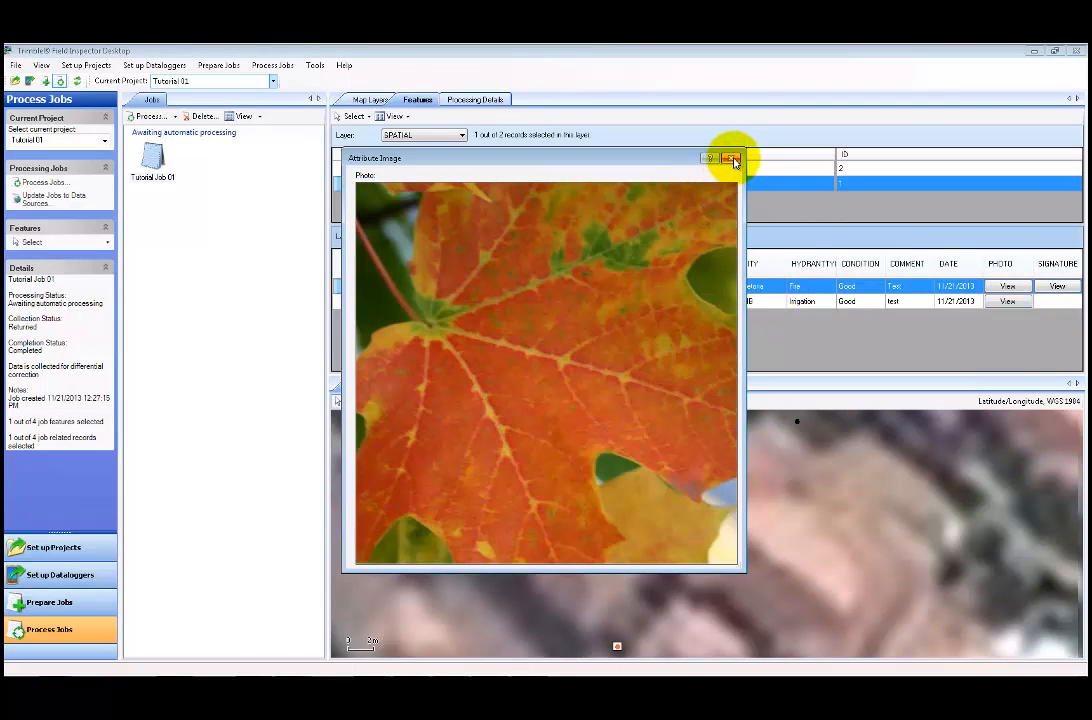
pyautogui.click(733, 160)
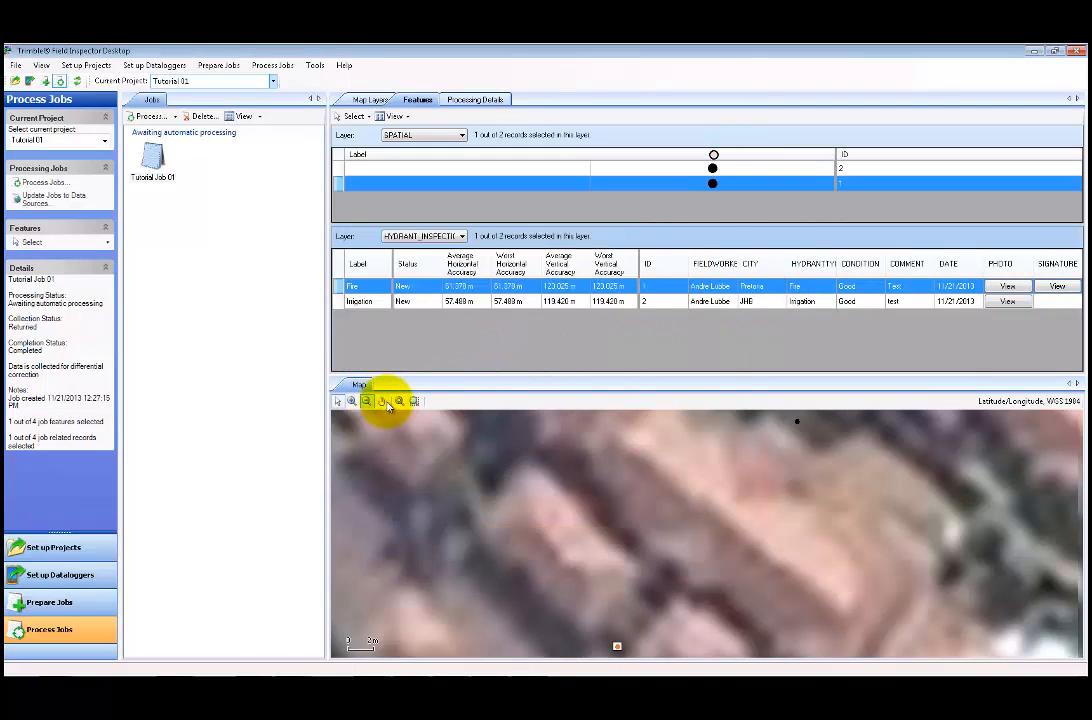
# - Zoom the map out to the surrounding neighbourhood and select Tutorial Job 01 in the jobs list
pyautogui.click(366, 401)
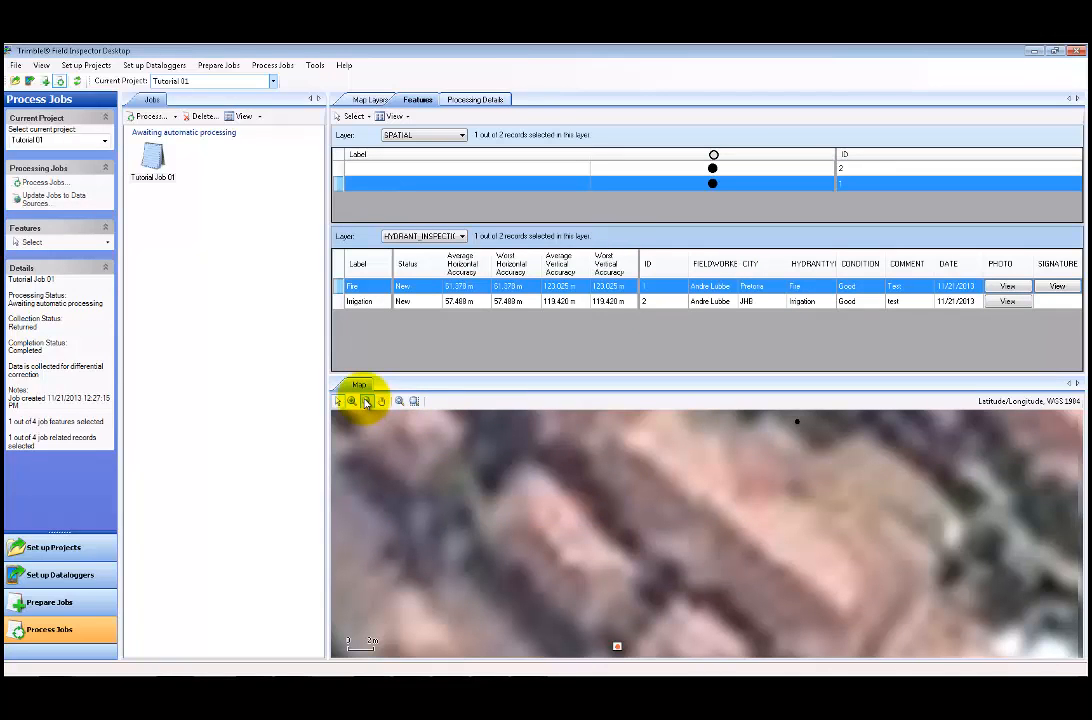
pyautogui.click(727, 586)
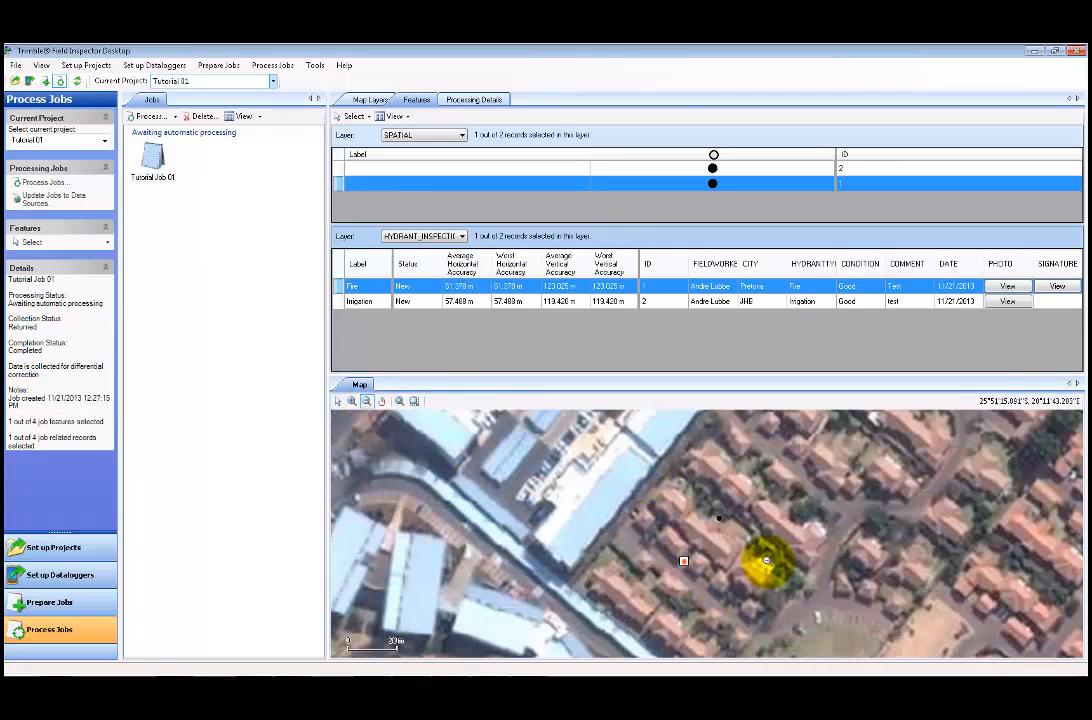
pyautogui.click(786, 574)
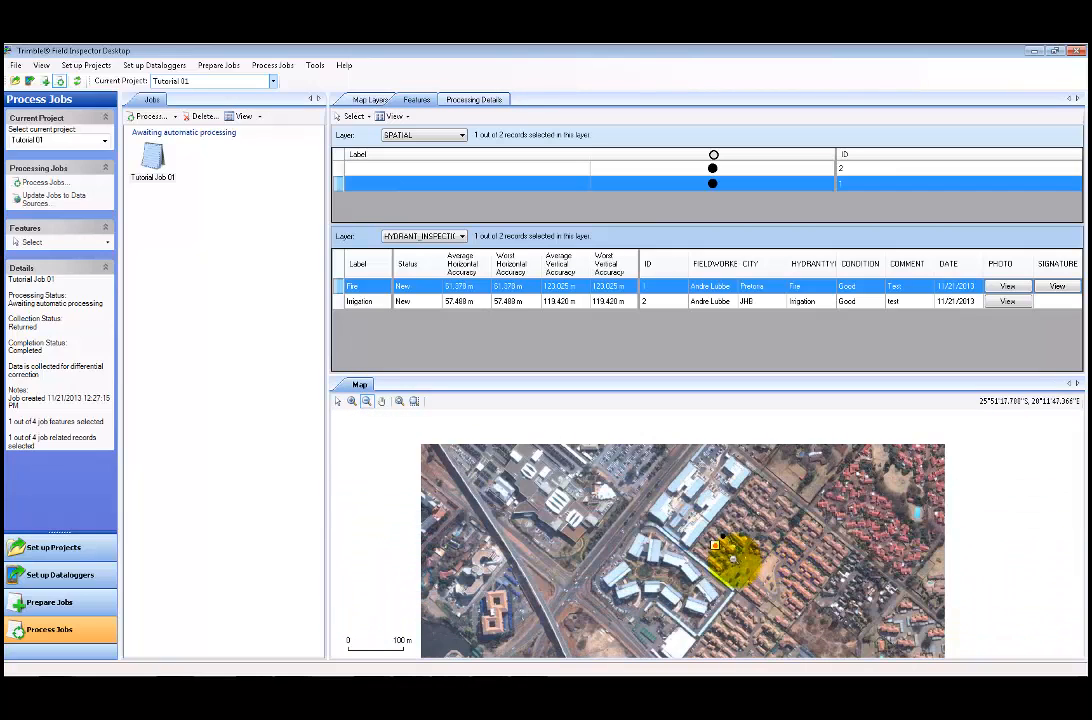
pyautogui.click(338, 401)
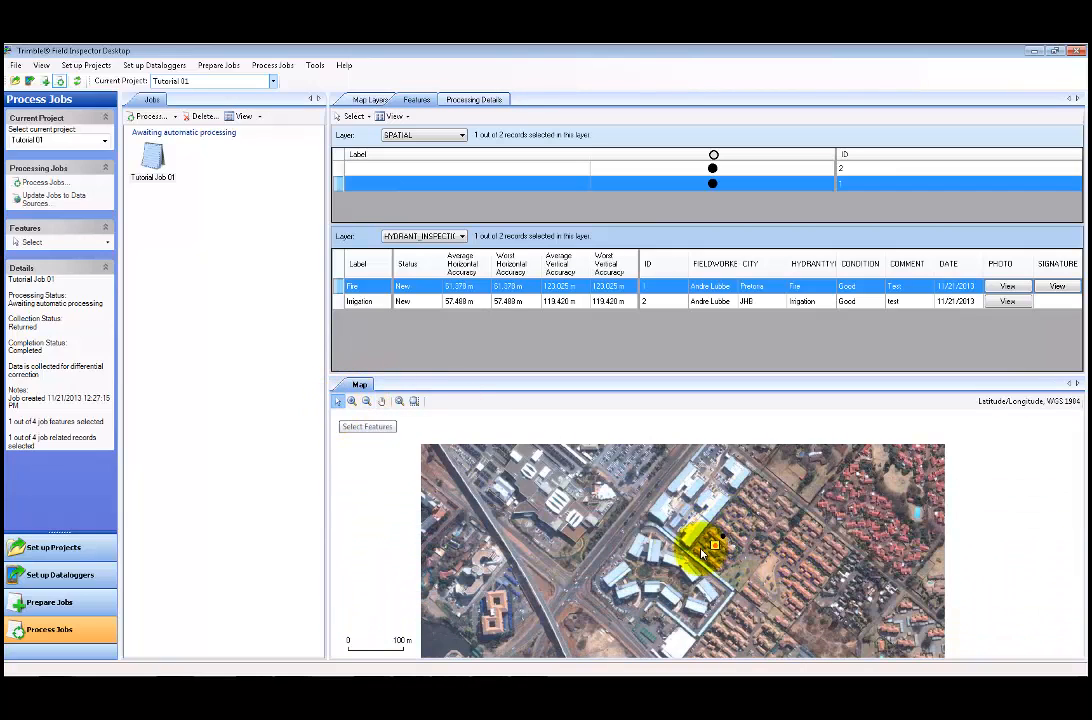
pyautogui.click(163, 160)
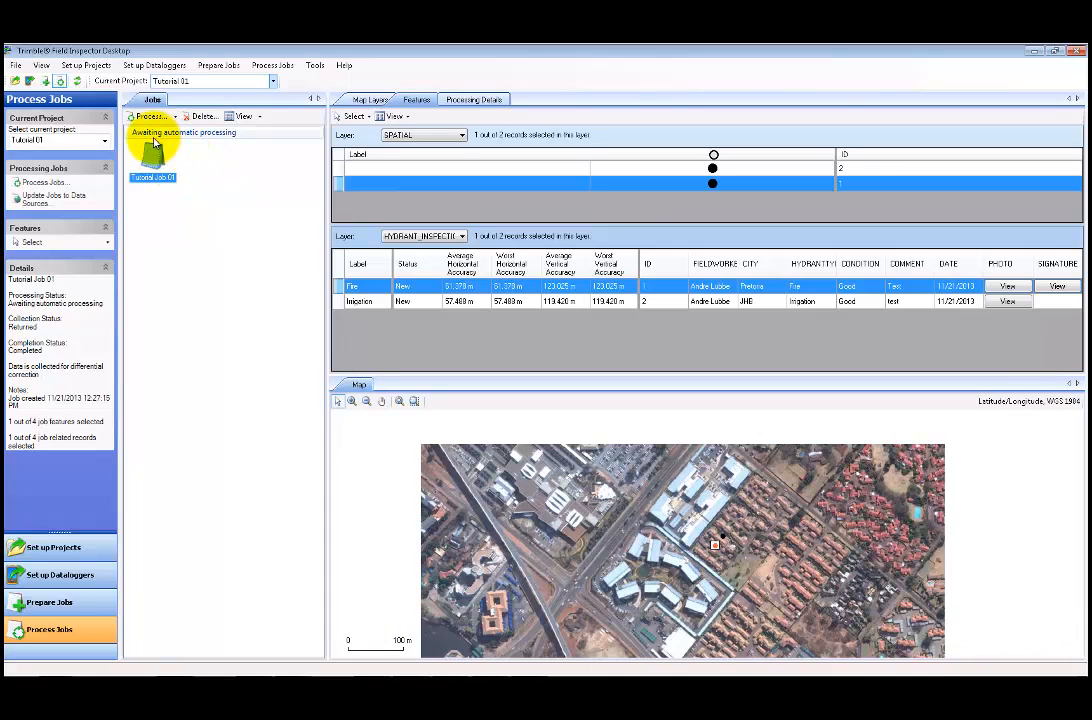